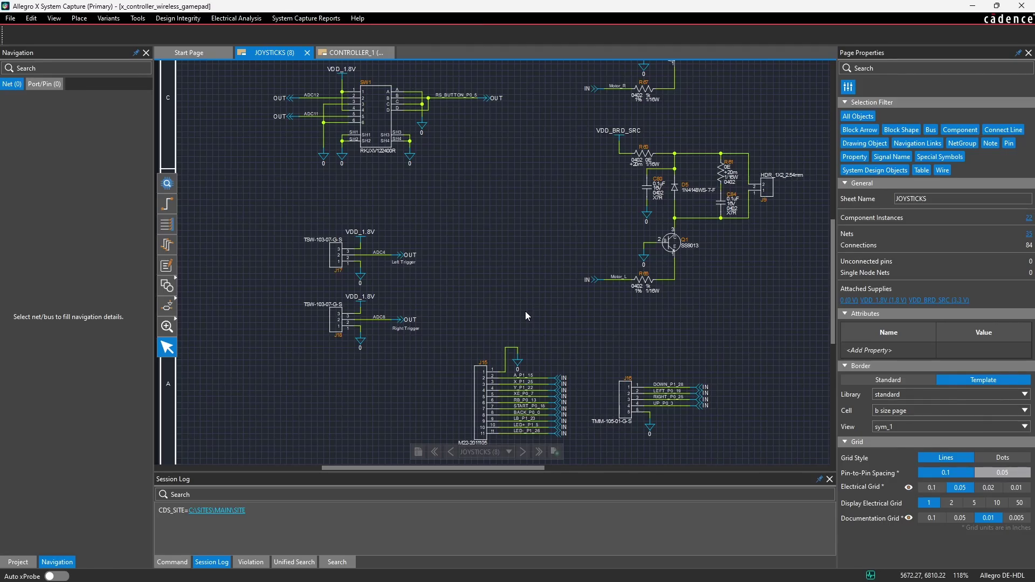
Place an alias symbol in the empty area beside the Left Trigger output port of J17.
left_click(167, 307)
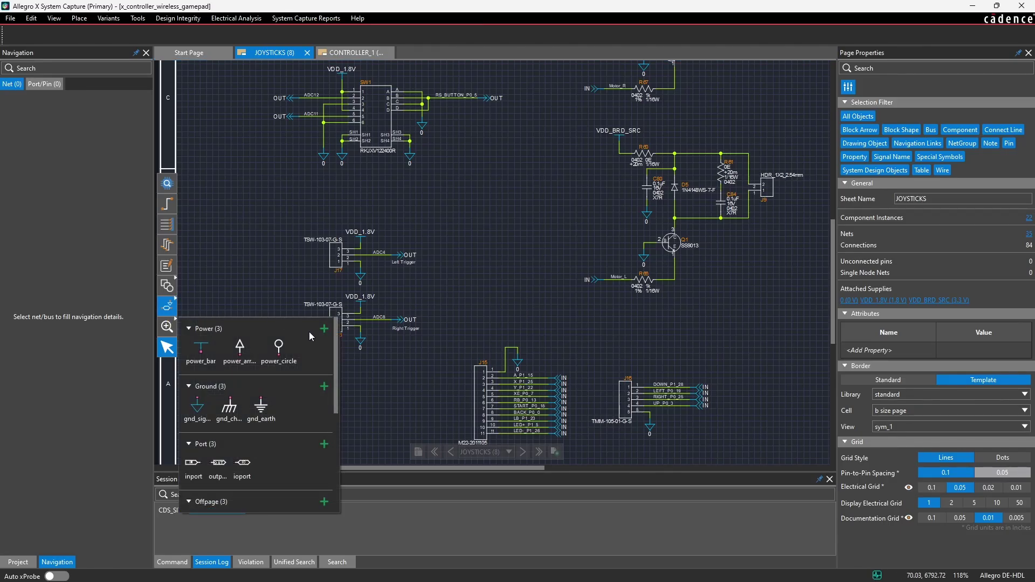
scroll(280, 388, "down", 3)
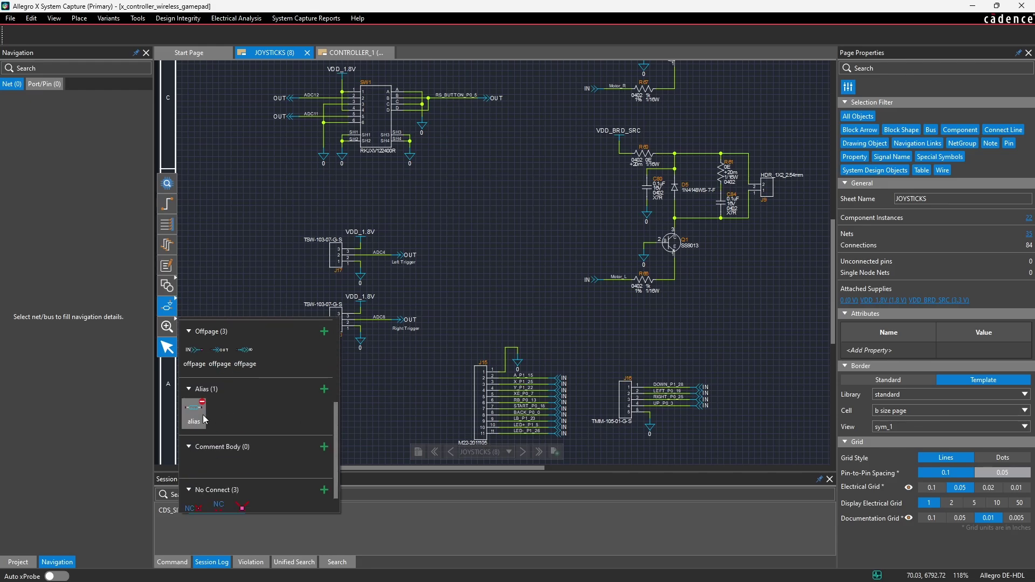
left_click(203, 418)
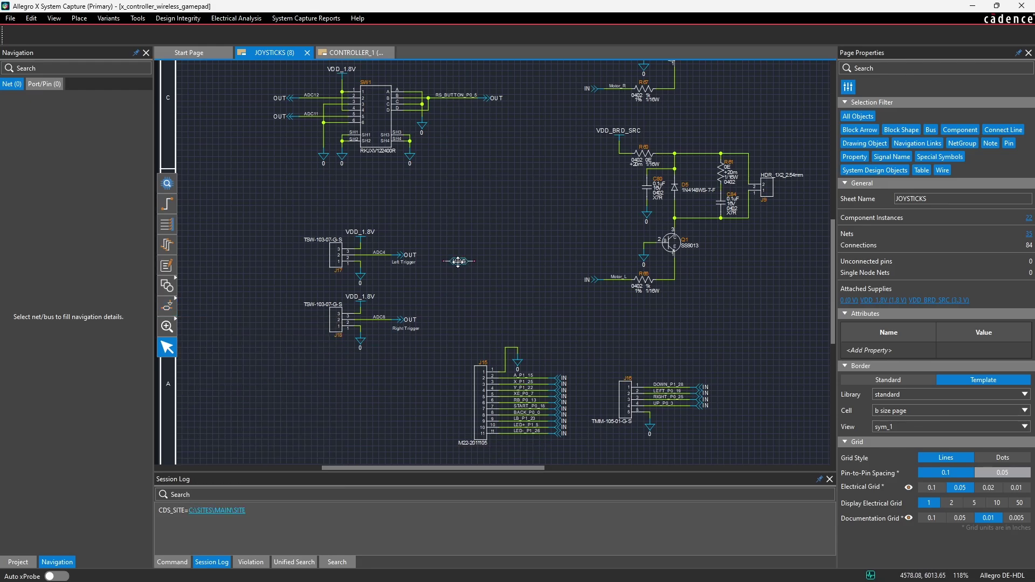
left_click(458, 256)
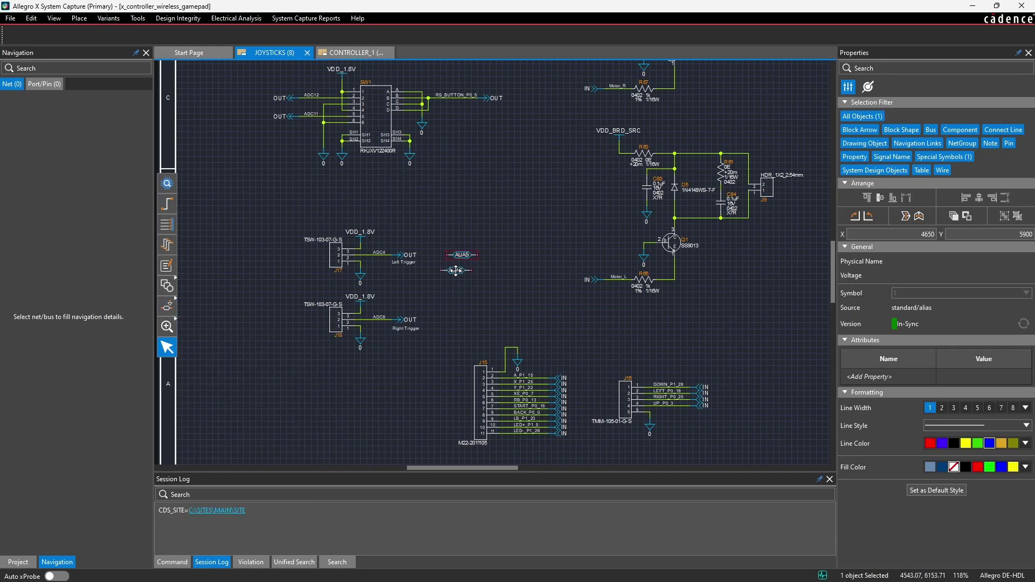
scroll(431, 257, "up", 5)
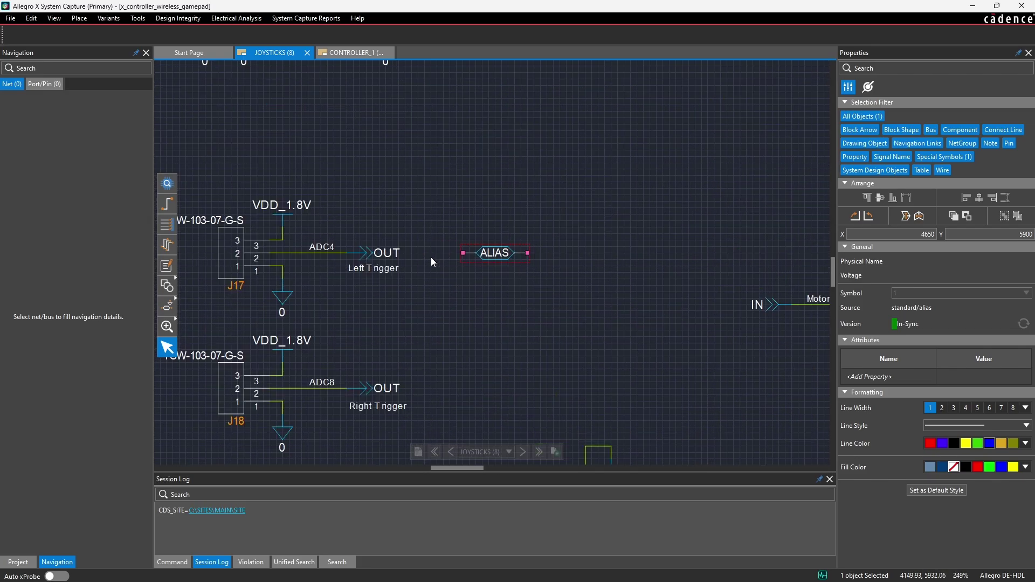
middle_click_drag(411, 265, 472, 299)
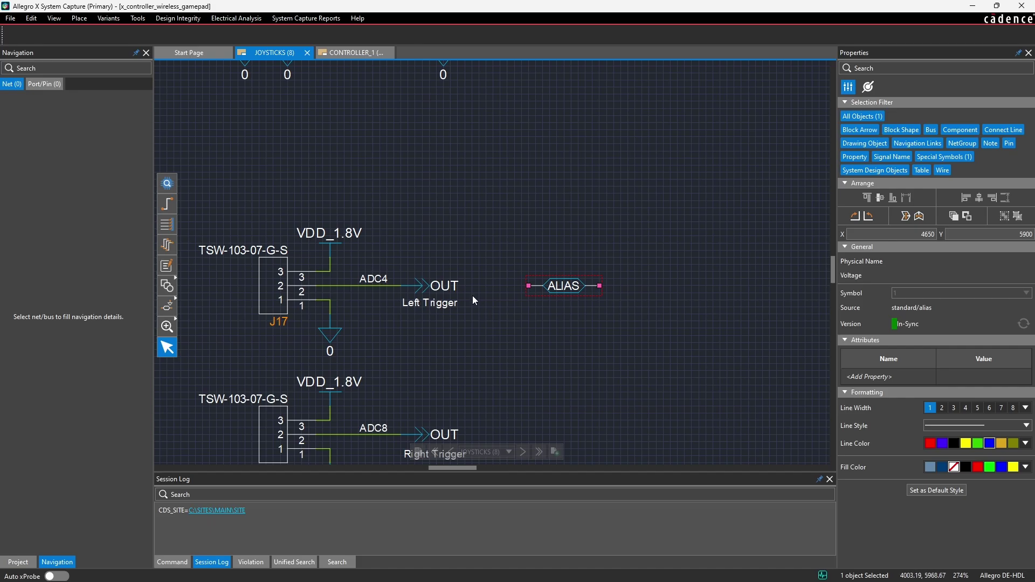
scroll(488, 244, "down", 1)
left_click(506, 233)
scroll(512, 237, "down", 1)
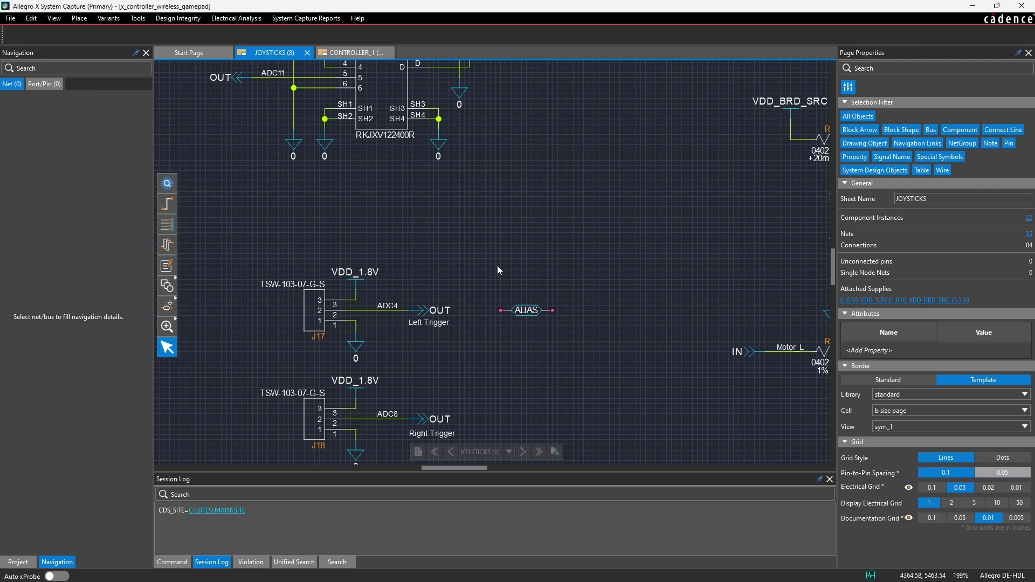
Trace the ADC4 net from J17 to the CONTROLLER_1 page, and return to the JOYSTICKS page.
left_click(370, 310)
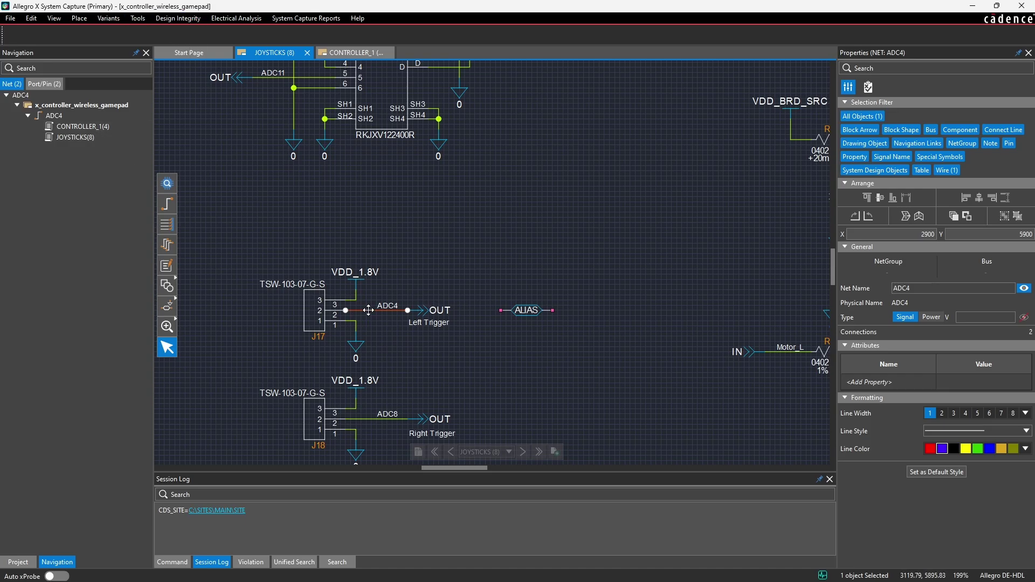
left_click(76, 127)
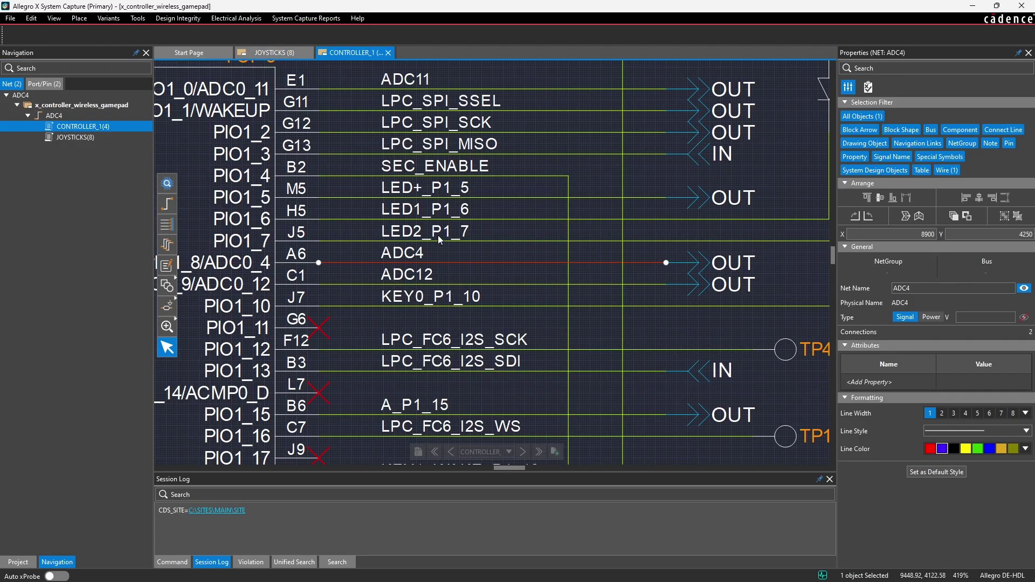
scroll(439, 235, "down", 5)
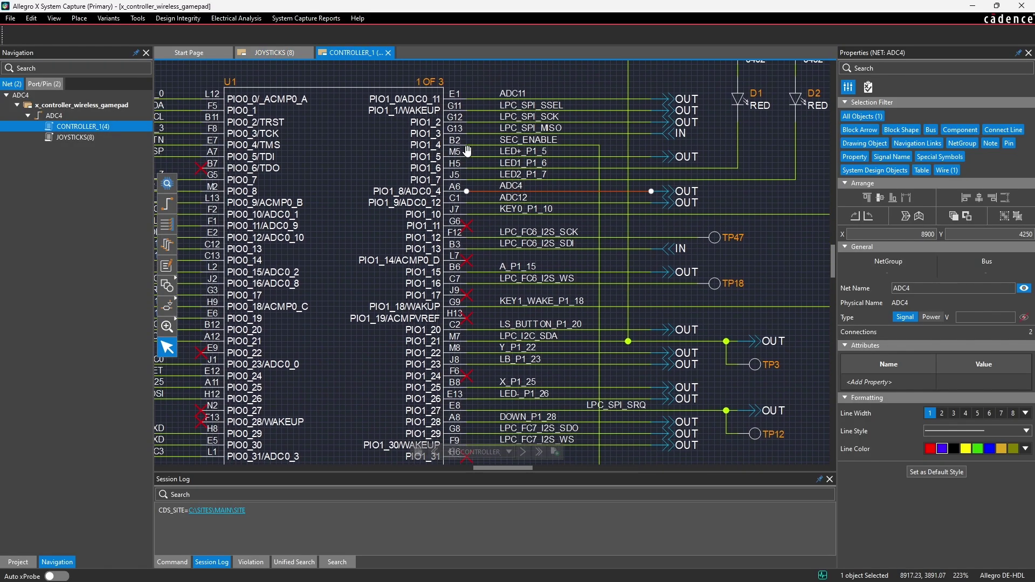
middle_click_drag(494, 218, 504, 244)
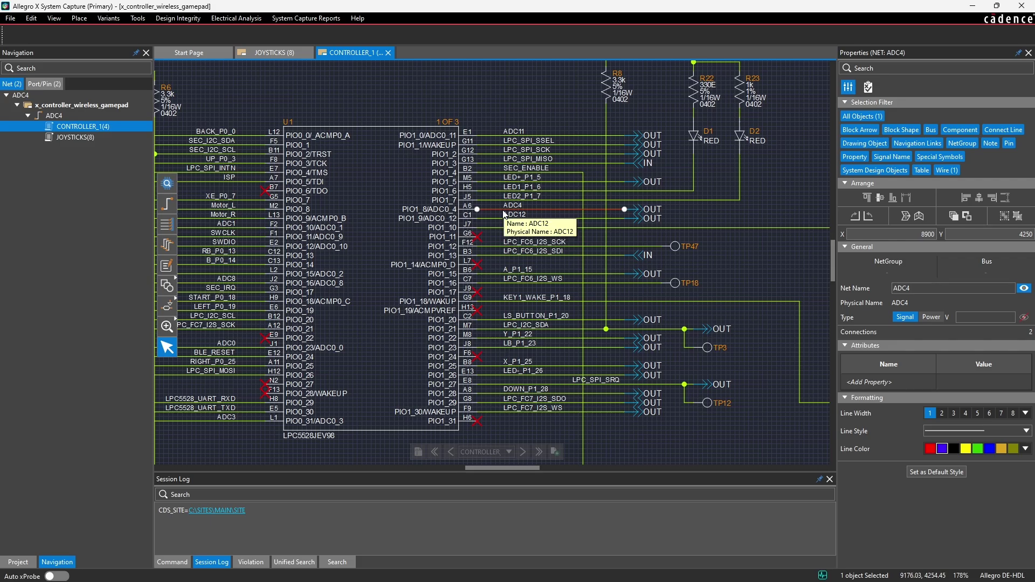
left_click(288, 54)
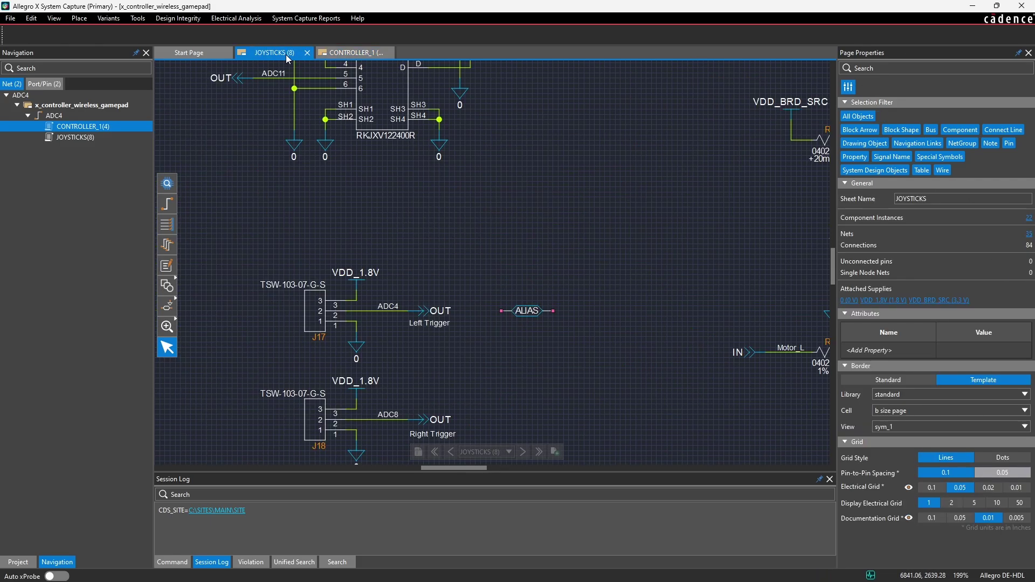
left_click(478, 253)
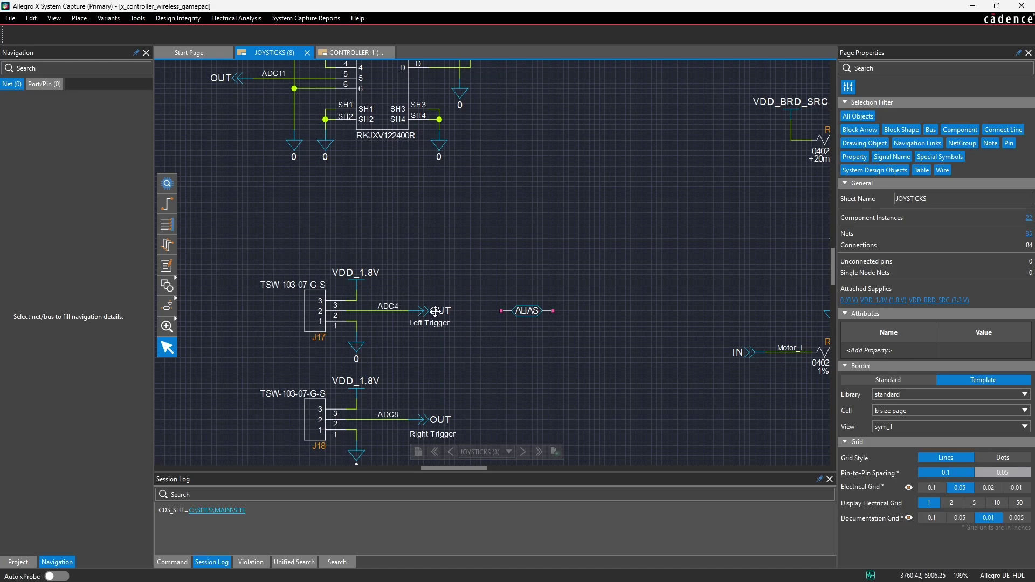
Lengthen the ADC4 wire by moving its output port farther from J17, and delete the unconnected alias symbol.
left_click_drag(527, 311, 475, 362)
left_click_drag(423, 311, 503, 309)
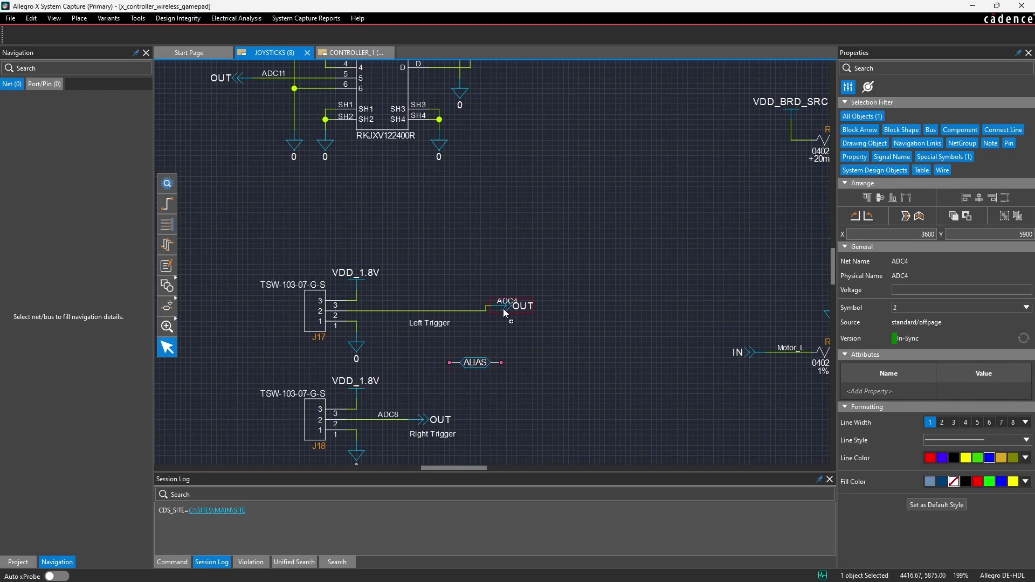
left_click(495, 345)
mouse_move(492, 357)
left_mouse_down()
mouse_move(423, 315)
mouse_move(480, 359)
left_mouse_up()
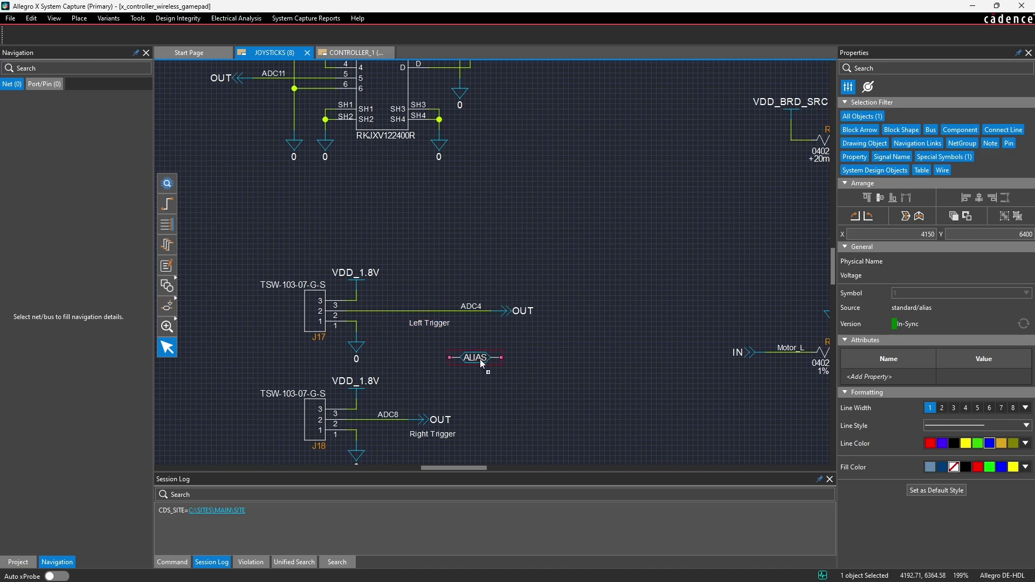
key("Delete")
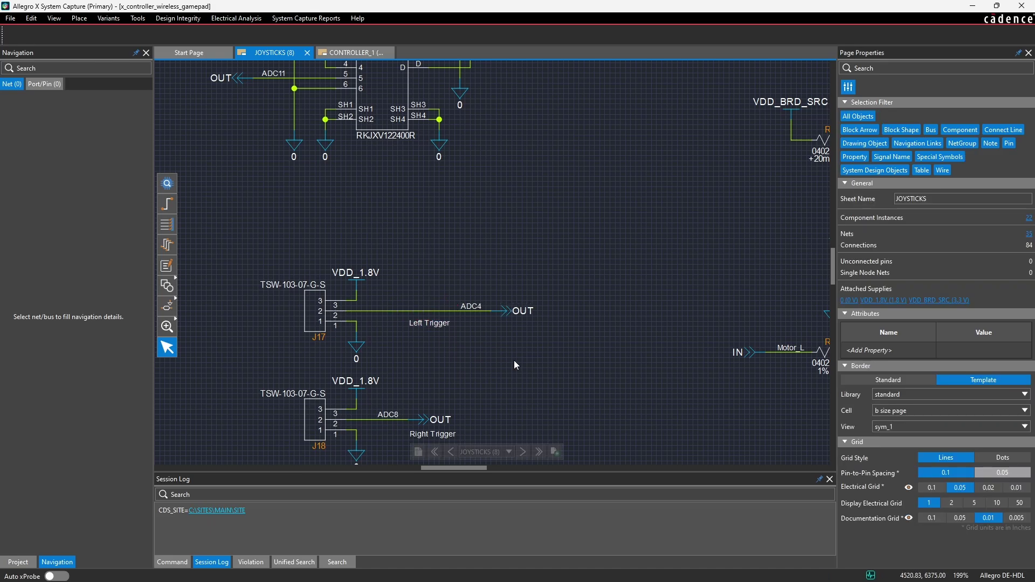
Place an alias symbol inline on the ADC4 wire between J17 and the output port.
left_click(166, 307)
scroll(228, 400, "down", 3)
left_click(194, 452)
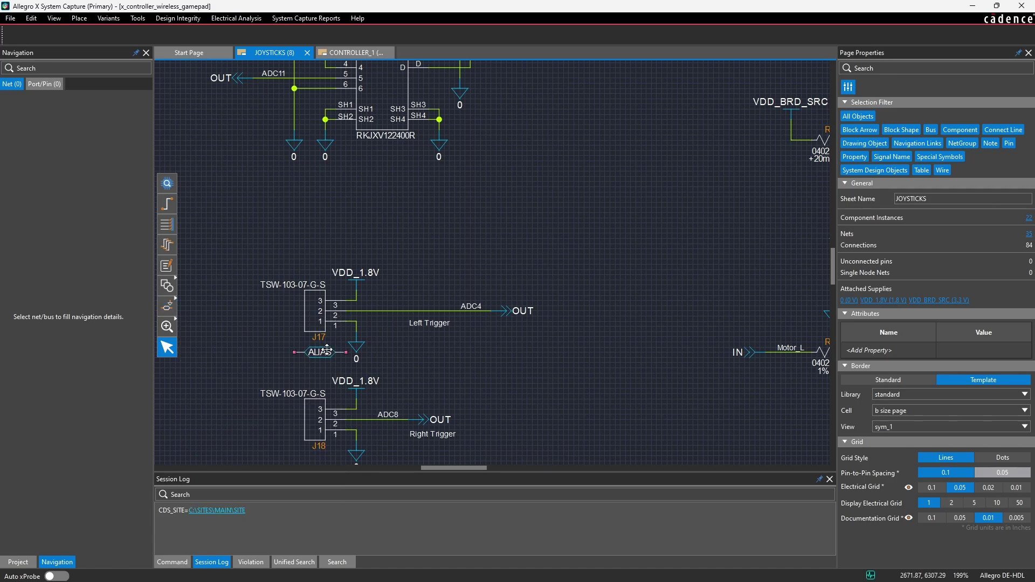
left_click(418, 310)
right_click(482, 342)
left_click(502, 354)
Delete the Left Trigger note and shift the ADC4 output port and the alias symbol farther from J17.
left_click(430, 325)
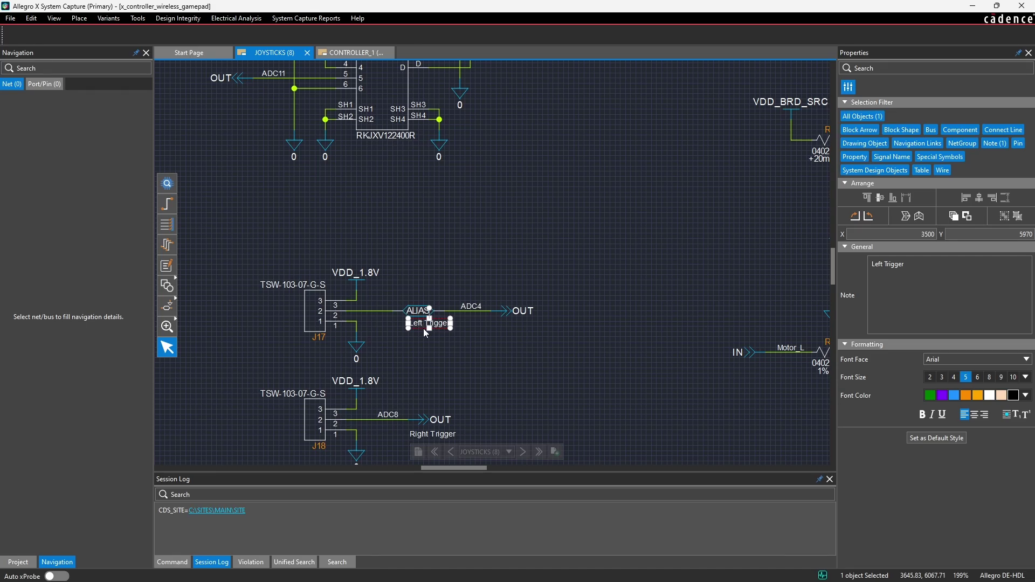
key("Delete")
left_click(530, 311)
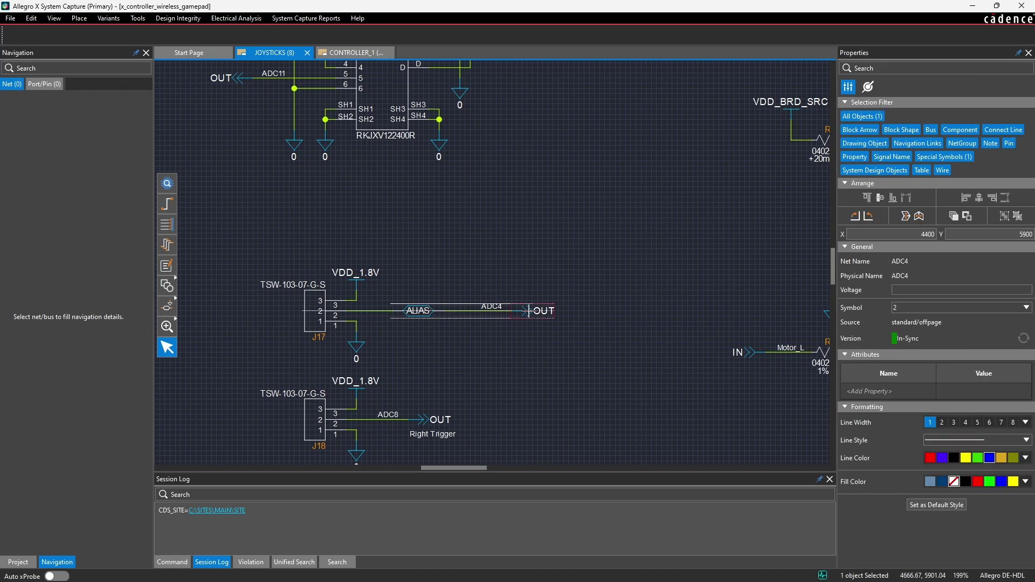
left_click_drag(419, 310, 443, 309)
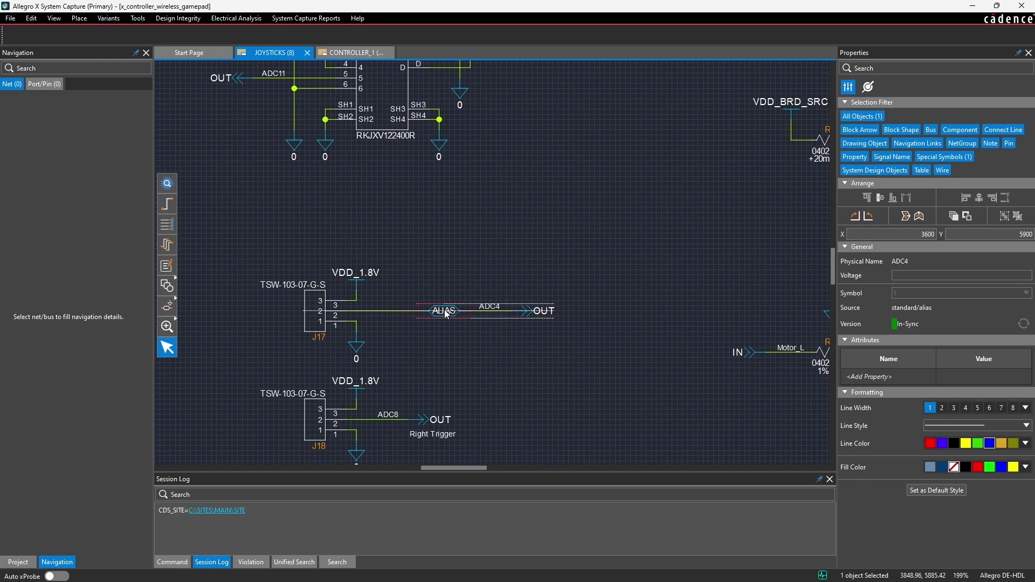
Compare the net names and physical names of the wire segments on both sides of the alias.
left_click(499, 312)
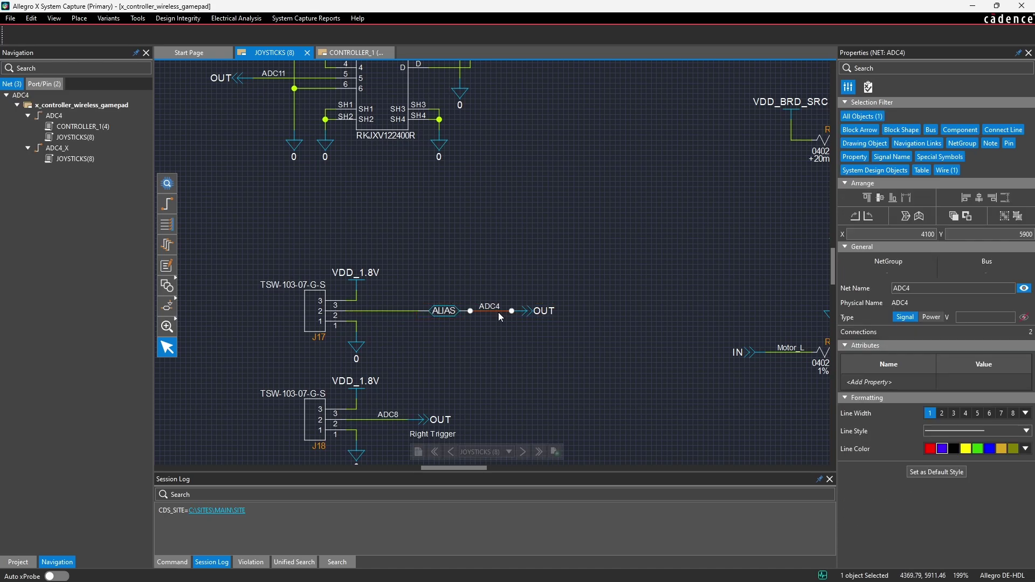
left_click(387, 311)
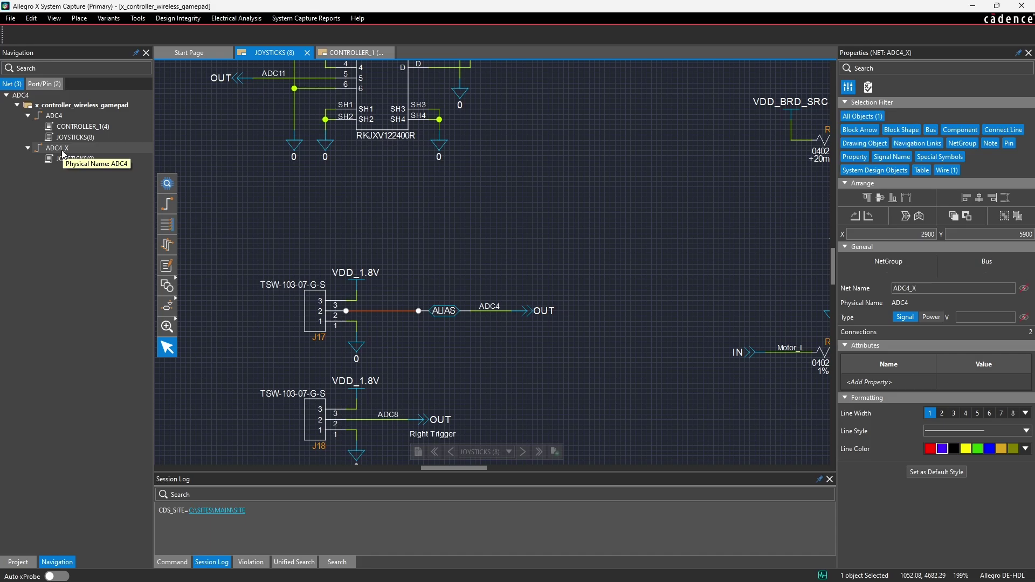
left_click(391, 316)
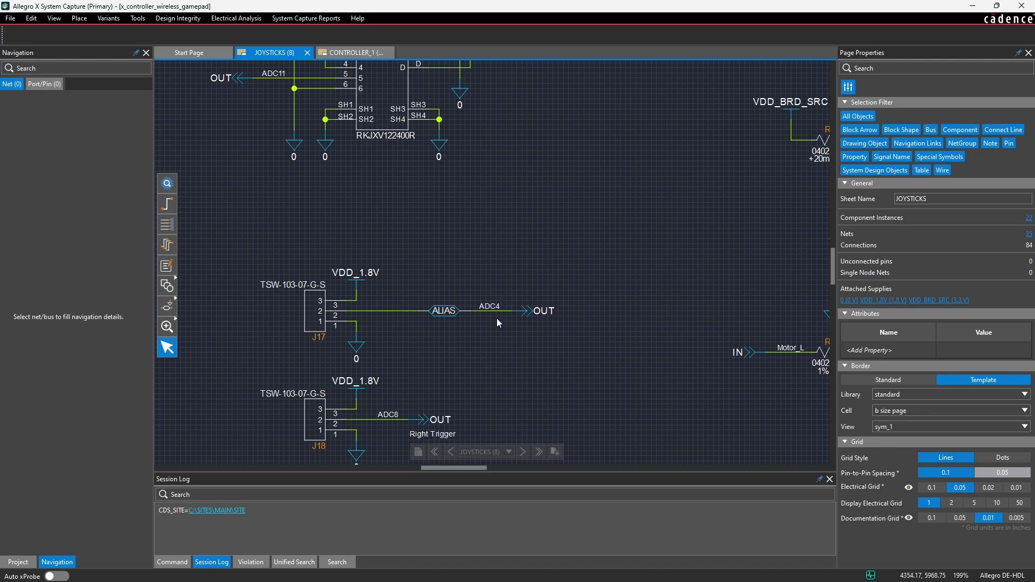
left_click(373, 311)
left_click(475, 312)
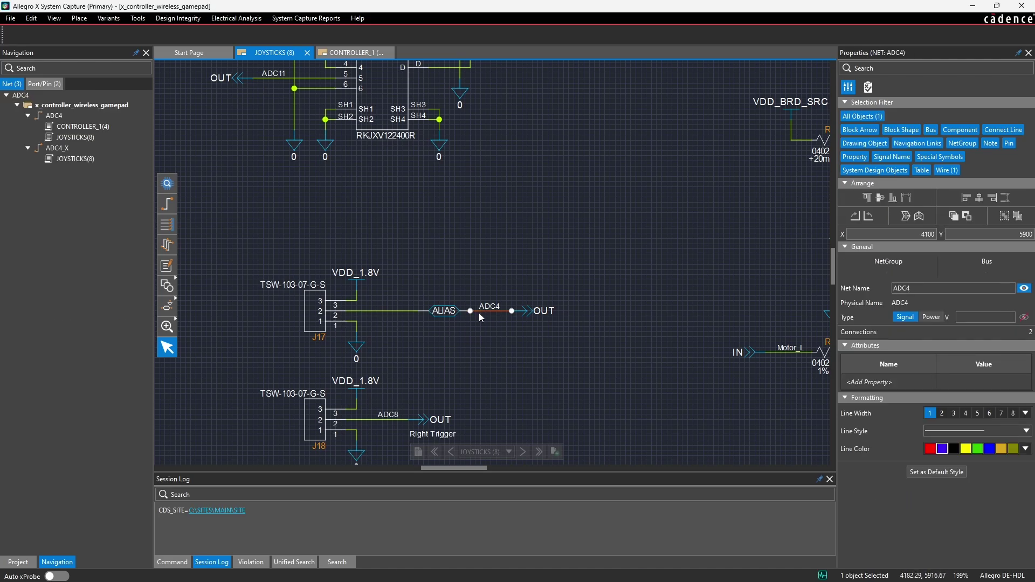
Rename the net between J17 and the alias symbol as LEFT_TRIGGER.
left_click(391, 310)
double_click(927, 289)
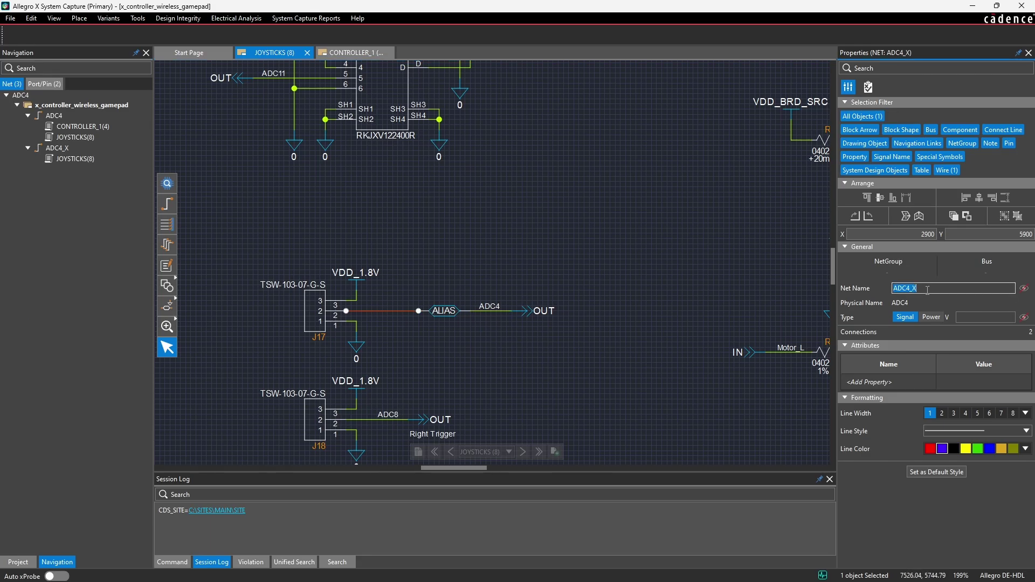
type("LEFT_TRIGGER")
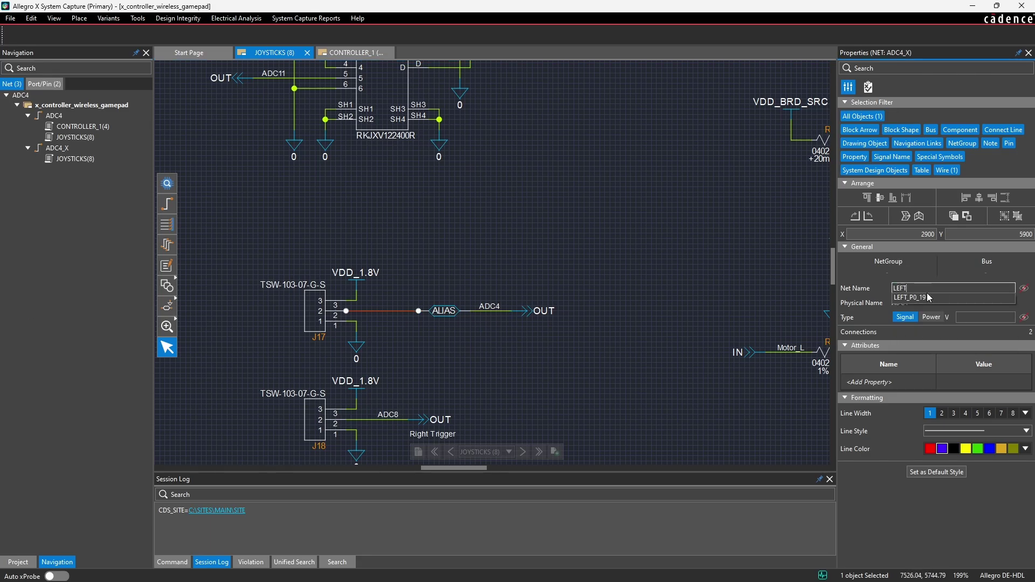
key("Return")
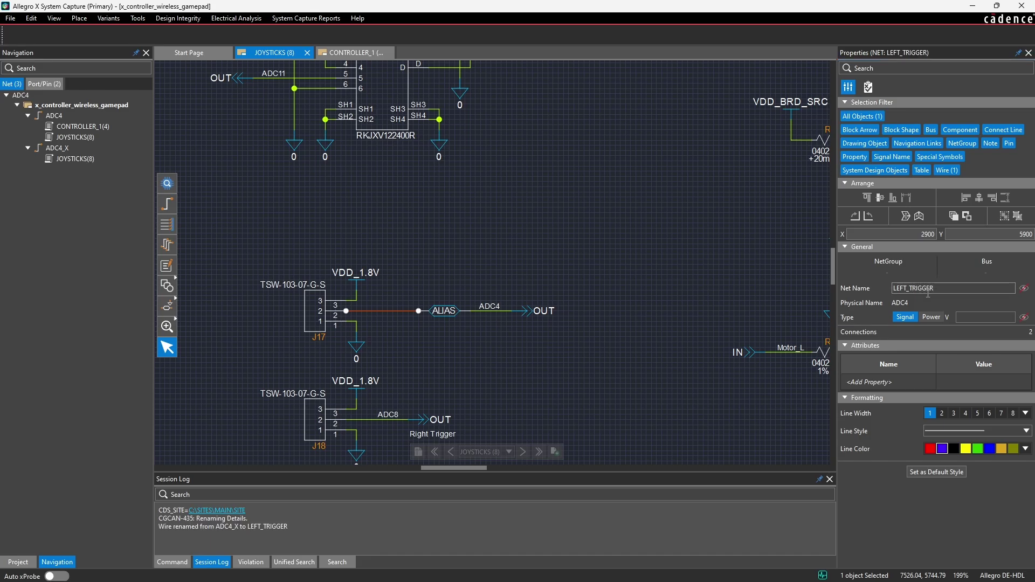
Display the LEFT_TRIGGER net name on the schematic and position its label centrally above the wire.
left_click(1023, 287)
left_click(408, 306)
left_click_drag(408, 306, 392, 313)
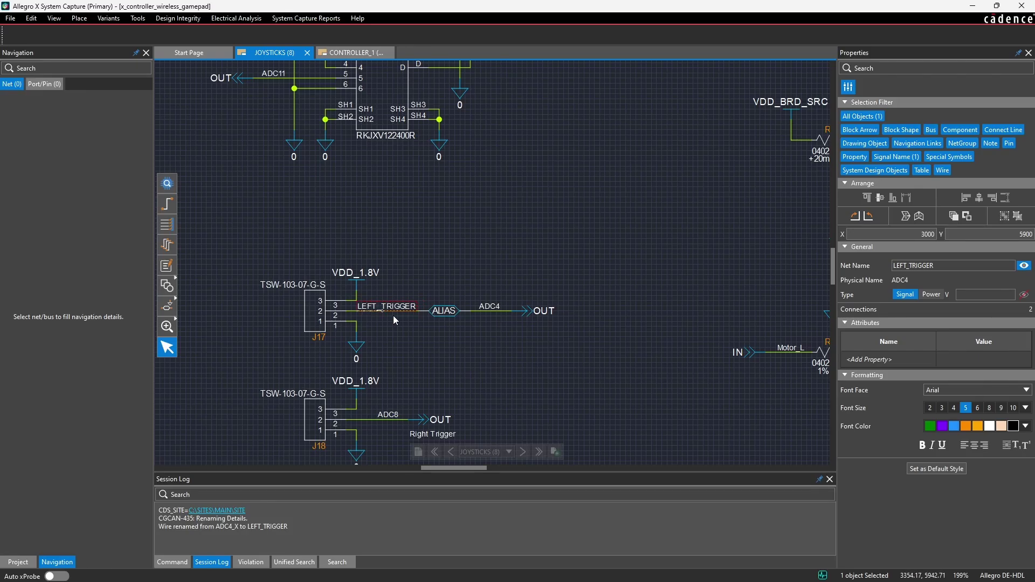
left_click(402, 322)
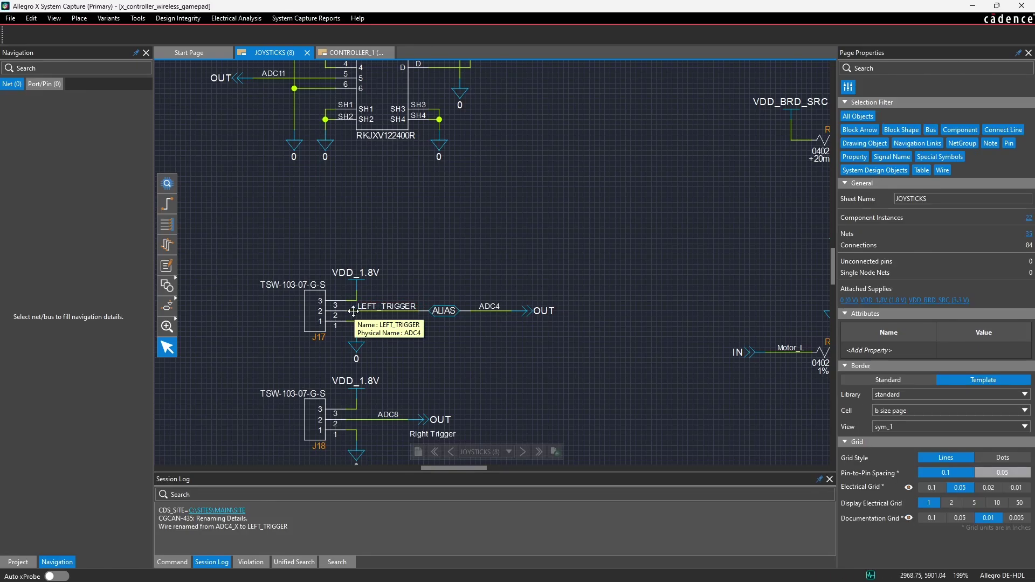
Trace the aliased ADC4 and LEFT_TRIGGER nets across the CONTROLLER_1 and JOYSTICKS pages, and check the alias symbol's properties.
left_click(478, 312)
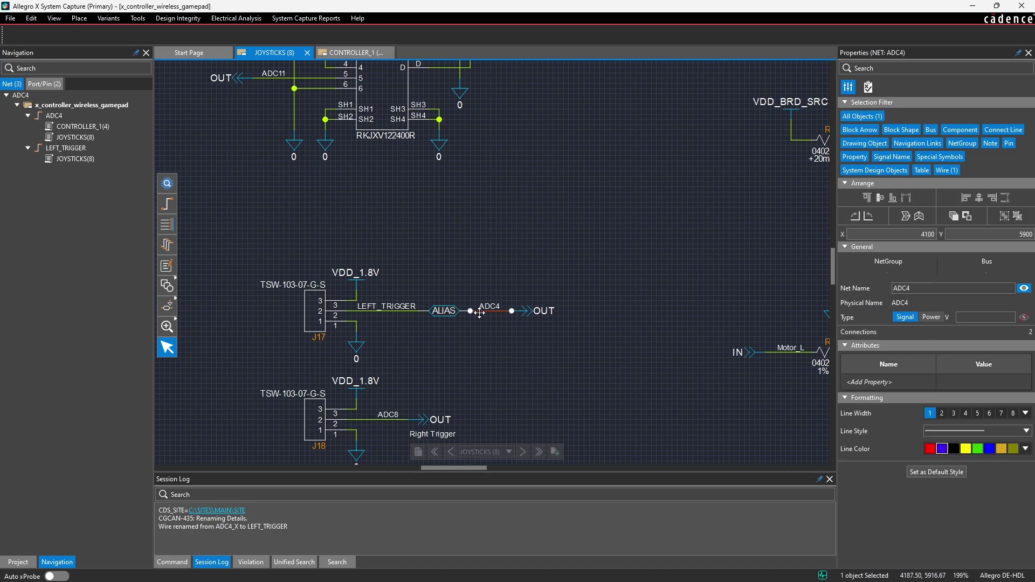
right_click(480, 312)
middle_click_drag(471, 319, 469, 329)
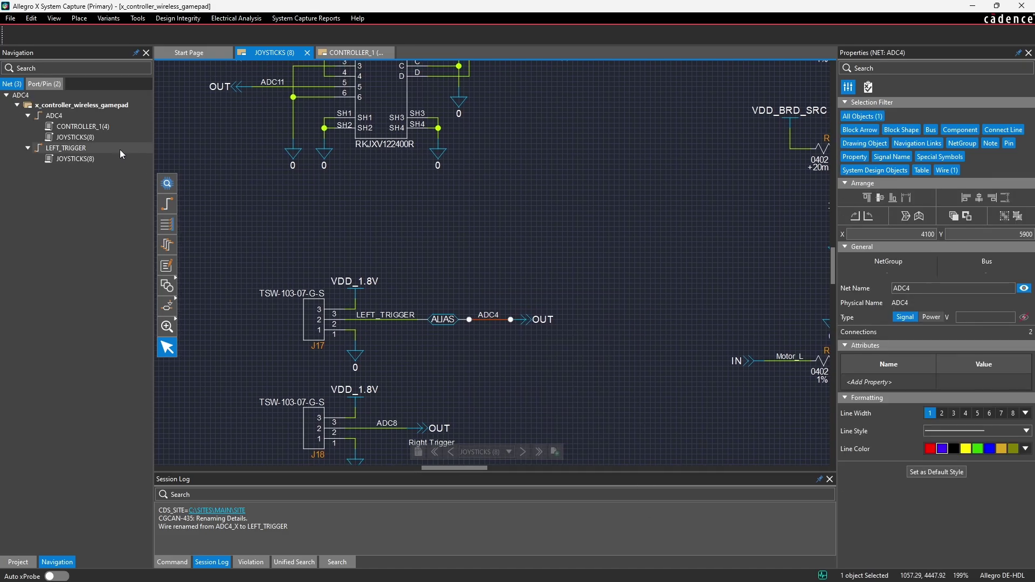
left_click(80, 126)
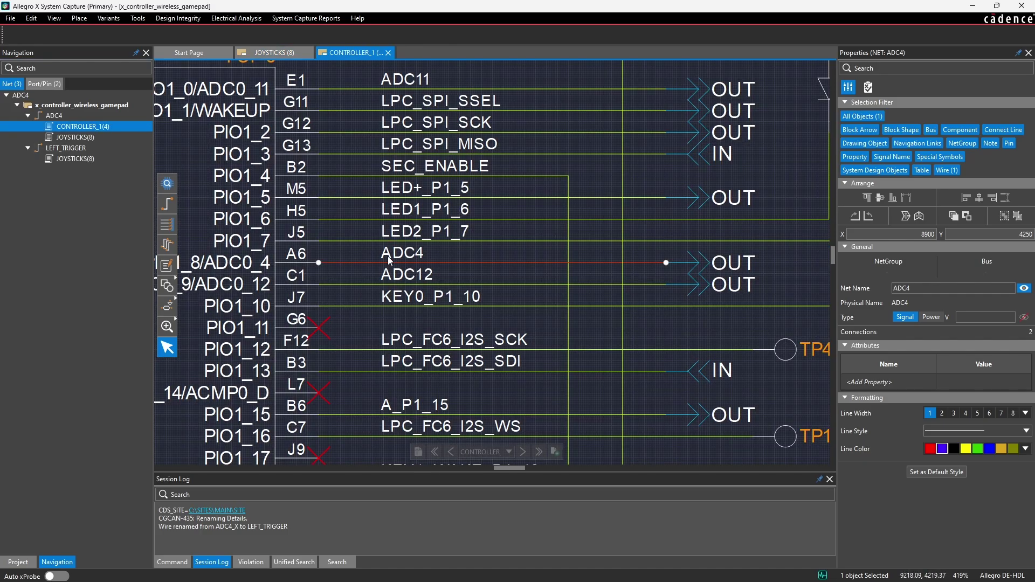
left_click(75, 158)
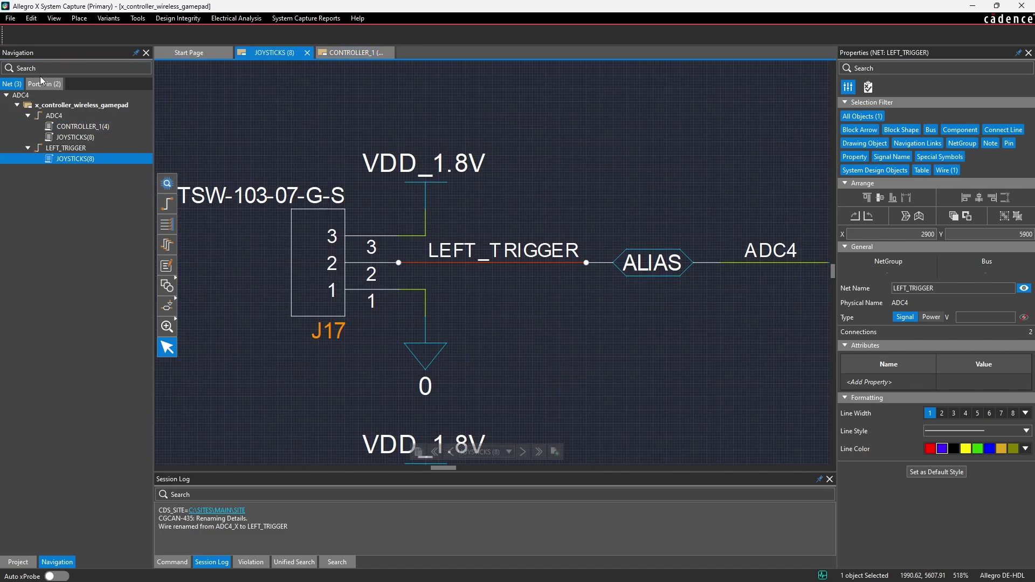
mouse_move(63, 151)
scroll(465, 243, "down", 1)
scroll(588, 290, "down", 2)
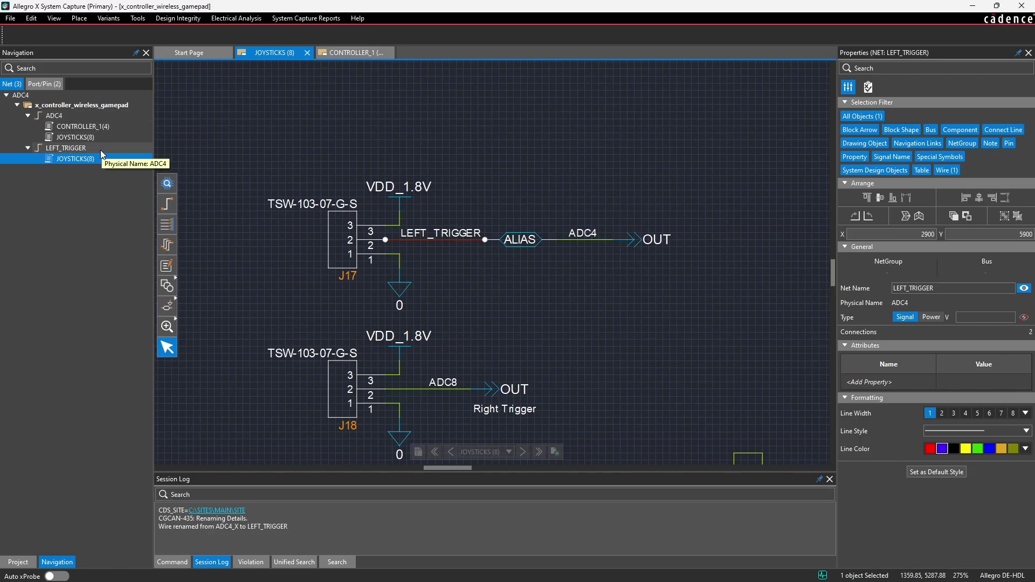
left_click(530, 256)
left_click(530, 246)
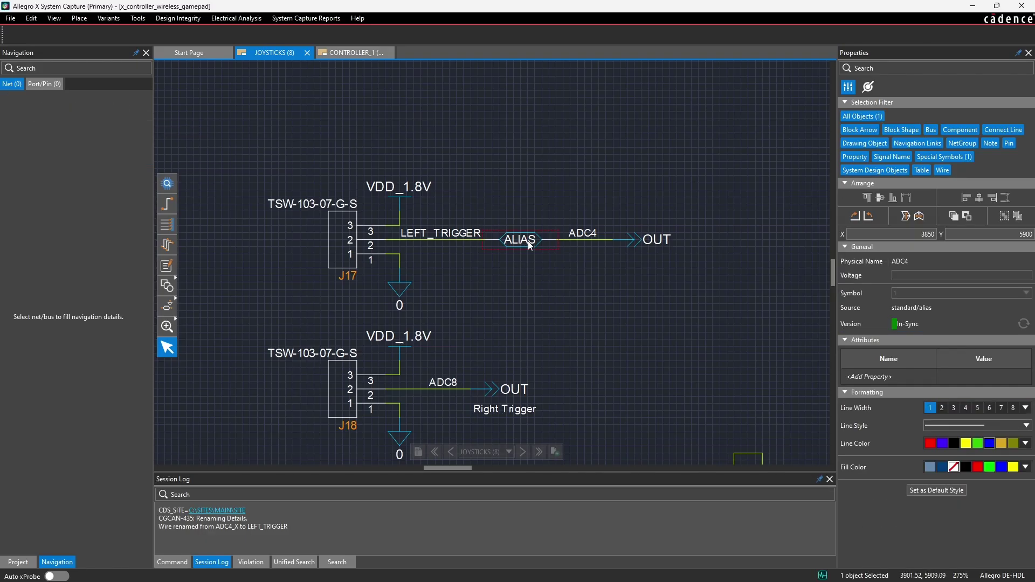
Display the physical net names on the JOYSTICKS page to compare both sides of the alias, and leave PNN mode.
left_click(524, 298)
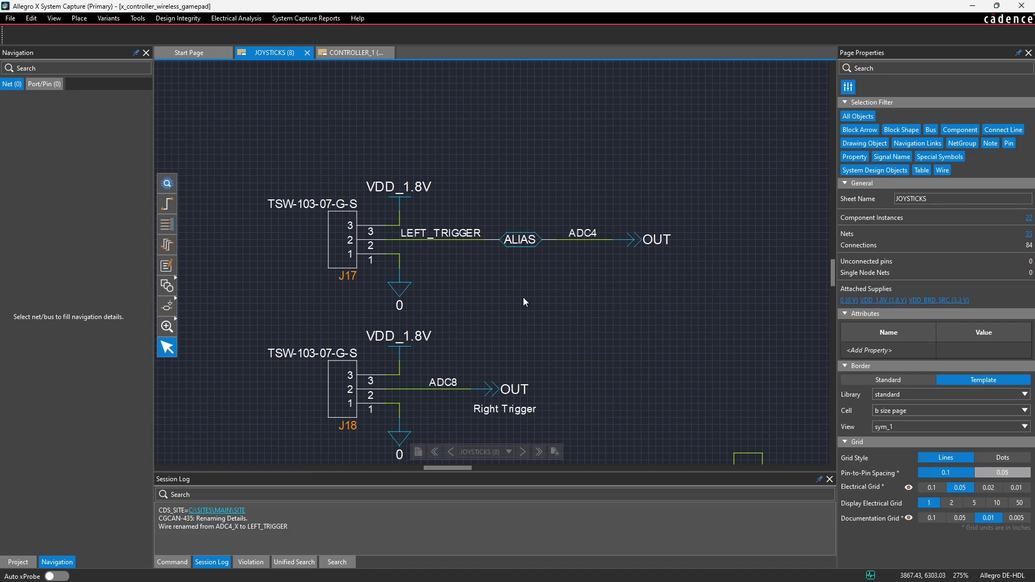
middle_click_drag(471, 254, 438, 267)
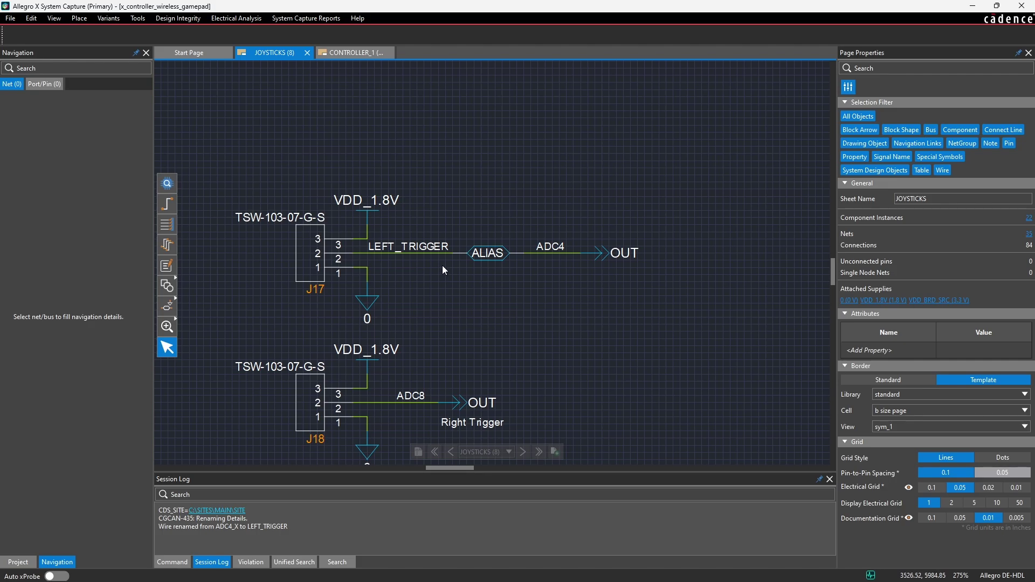
left_click(54, 18)
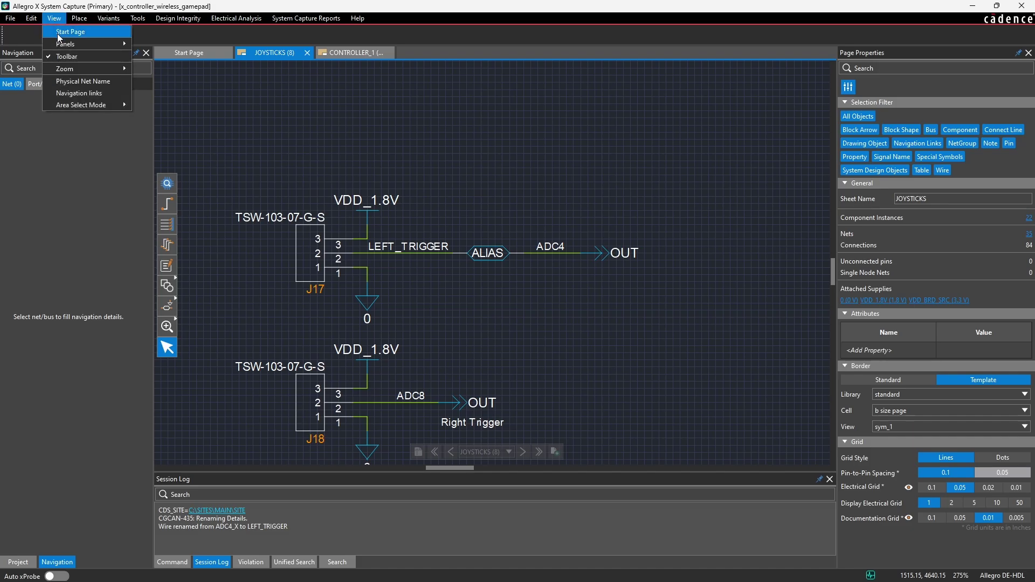
left_click(72, 81)
middle_click_drag(500, 143, 503, 154)
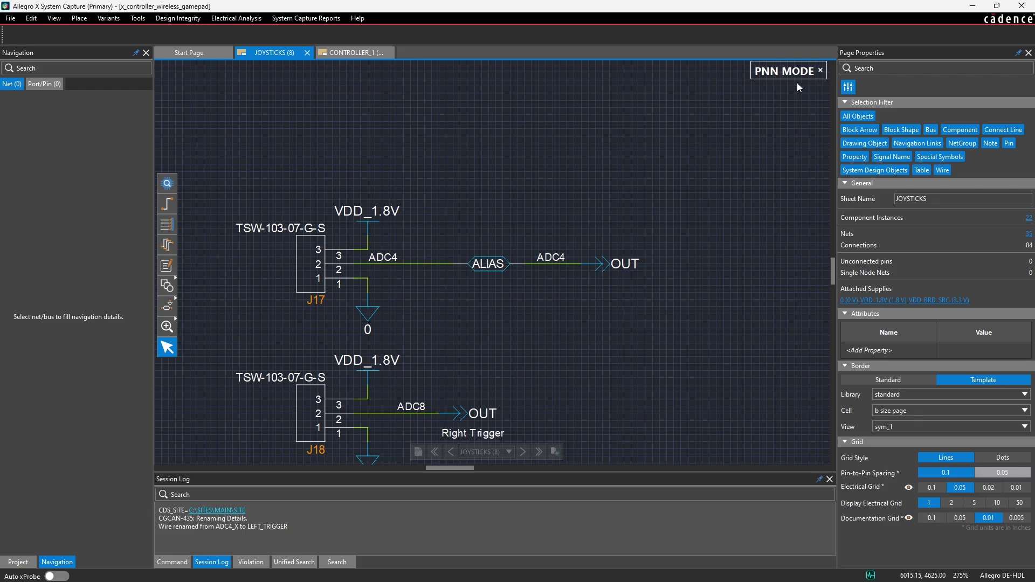
left_click(820, 70)
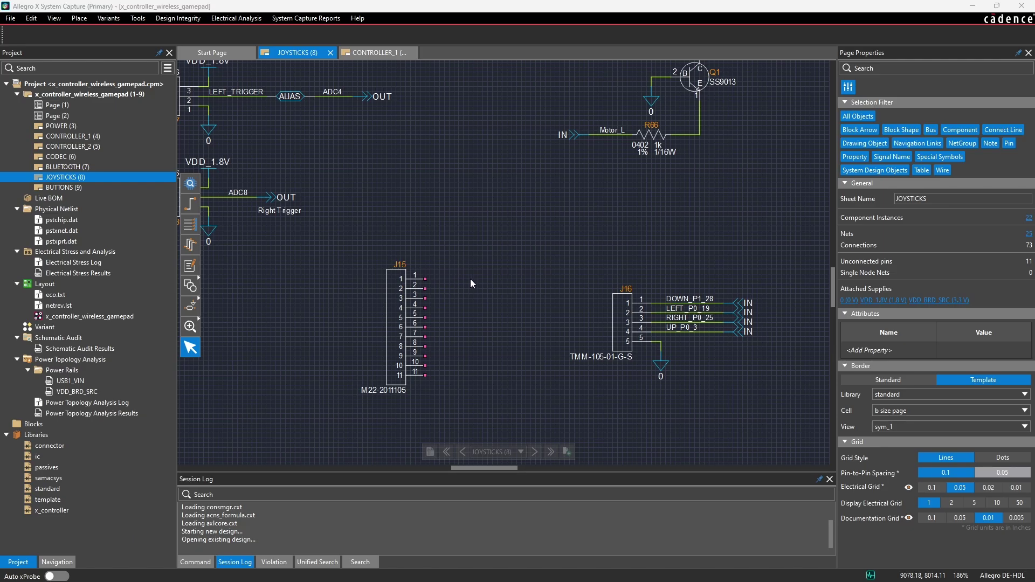
Draw wire stubs on all pins of connector J15, naming the nets the same as the pin names.
left_click(390, 317)
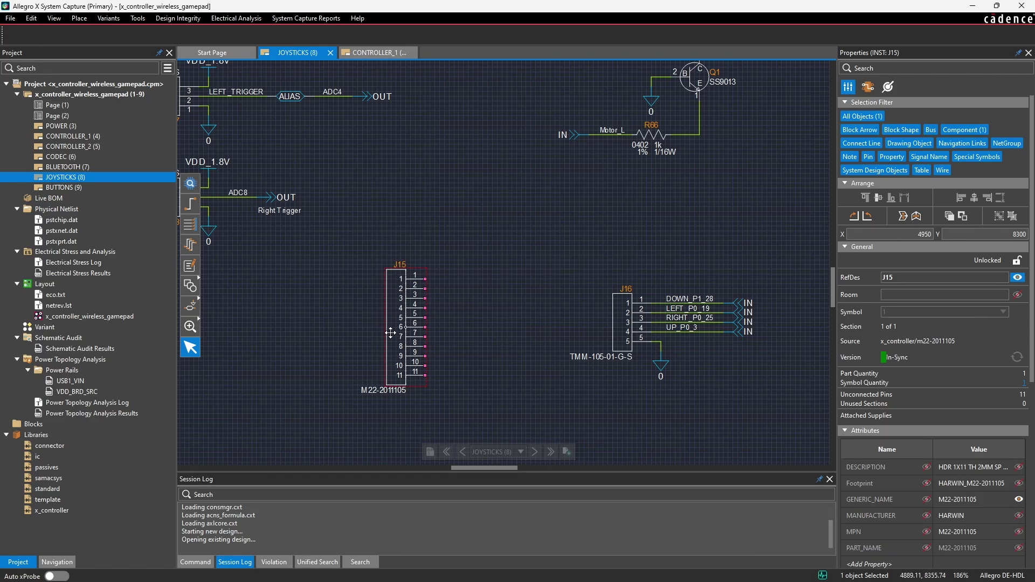
right_click(392, 326)
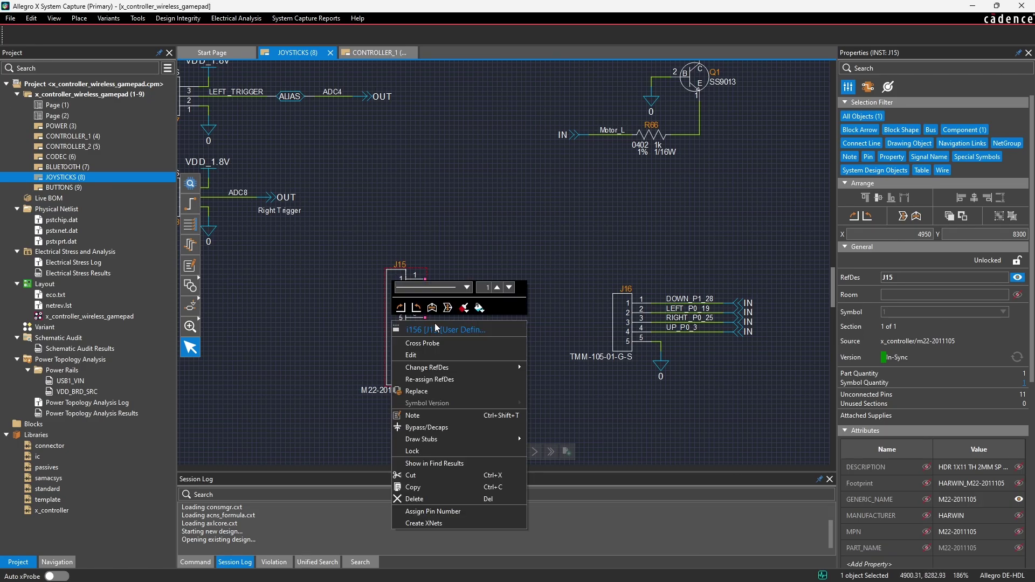
mouse_move(422, 441)
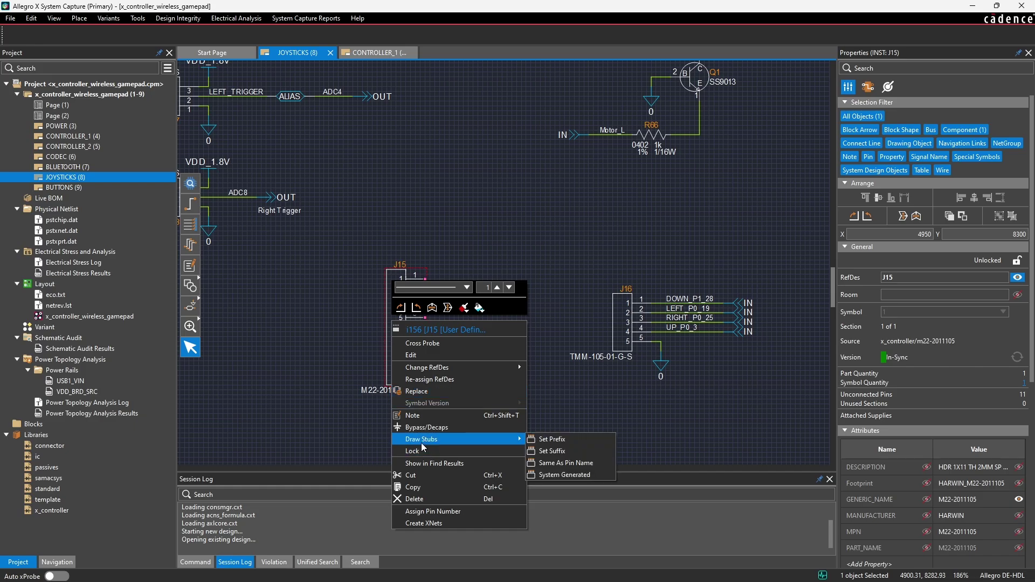
left_click(571, 463)
left_click(545, 384)
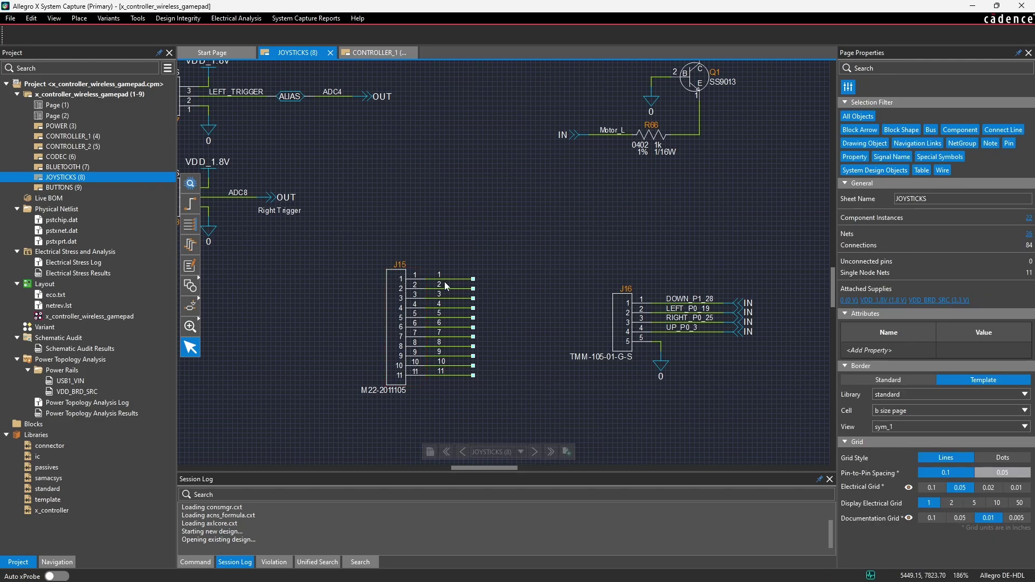
Inspect the pin-named stubs on J15 and delete all of them.
right_click_drag(366, 249, 542, 413)
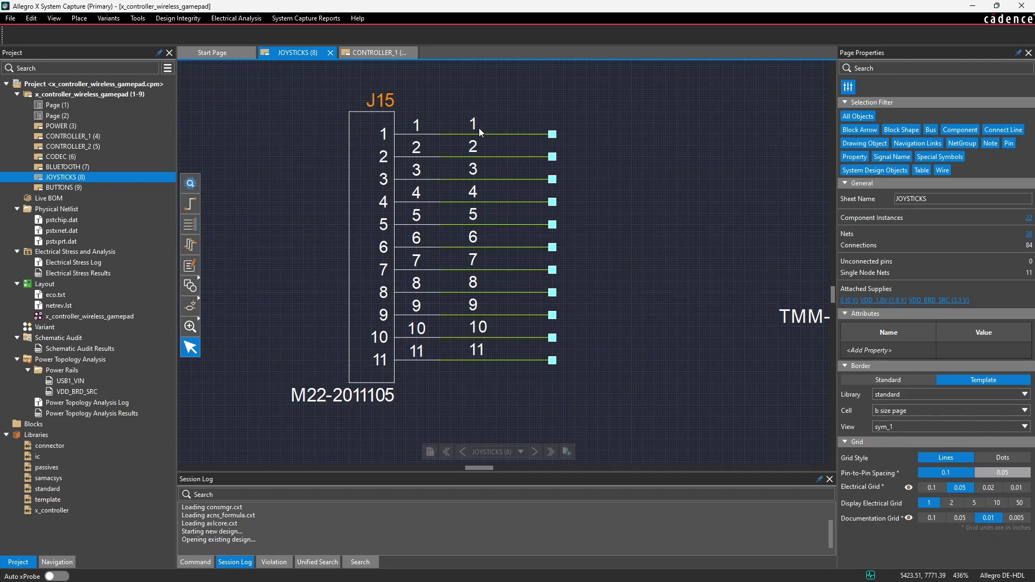
left_click(498, 134)
left_click(609, 157)
scroll(640, 195, "down", 3)
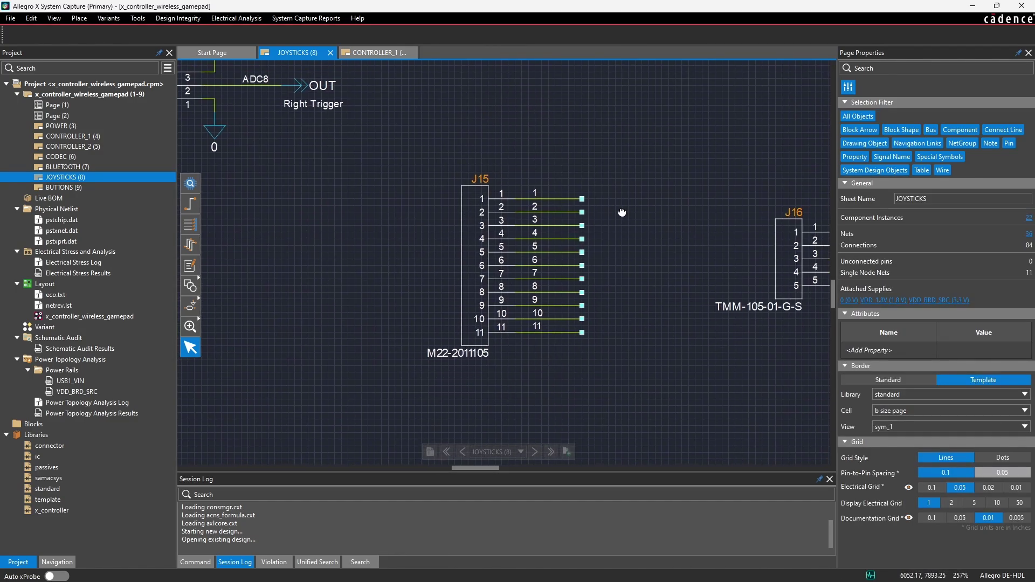
left_click_drag(602, 176, 545, 367)
key("Delete")
Draw stubs on J15 with the net name suffix J15, and delete the resulting wires.
left_click(445, 261)
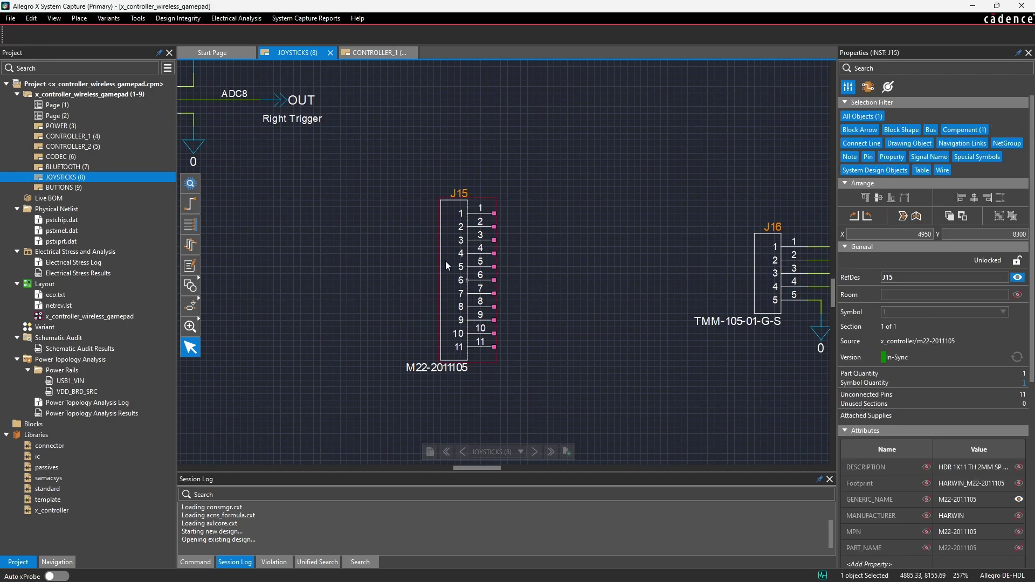
right_click(445, 261)
mouse_move(504, 374)
left_click(593, 385)
type("J15")
left_click(492, 303)
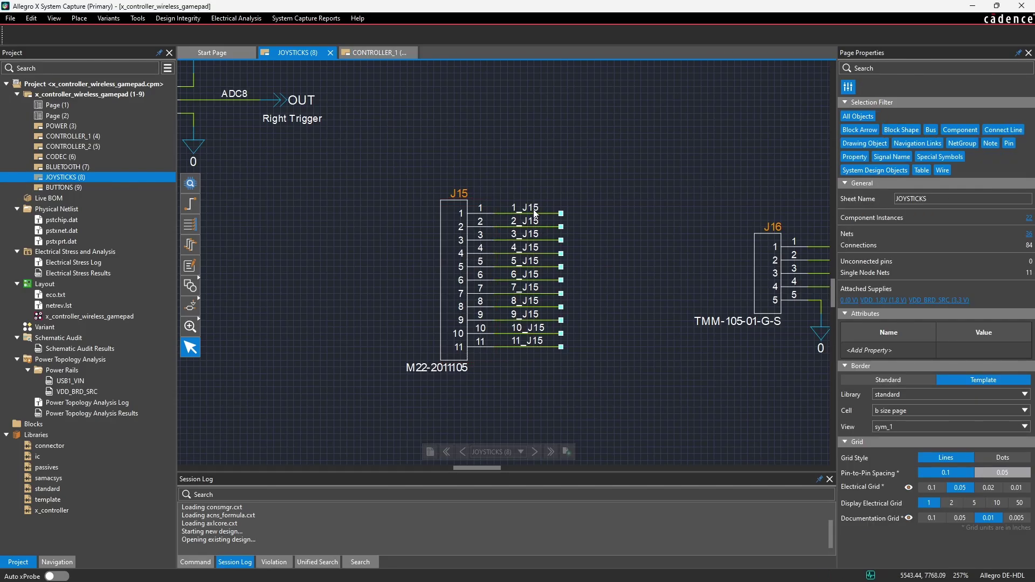
left_click_drag(586, 183, 548, 376)
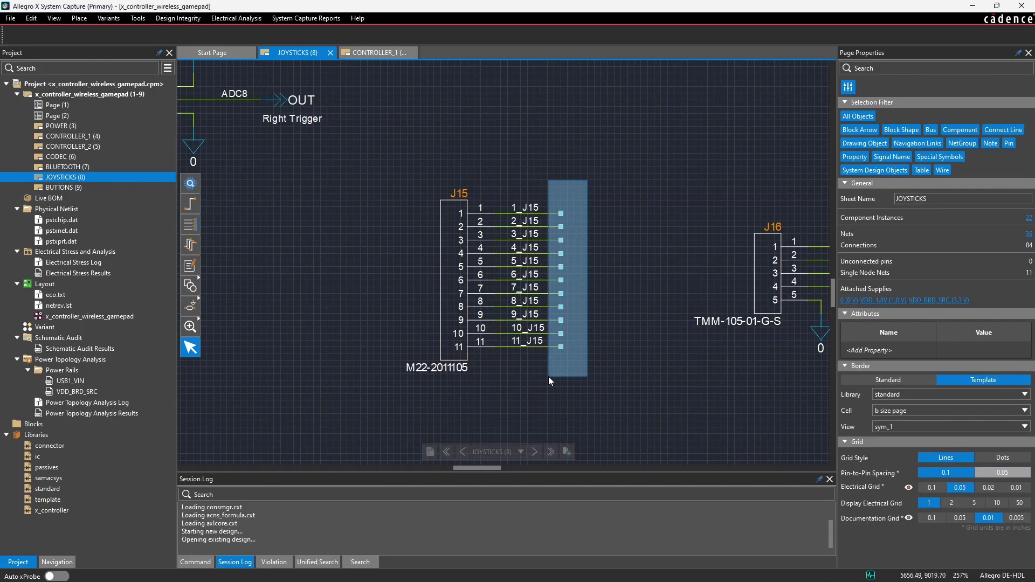
key("Delete")
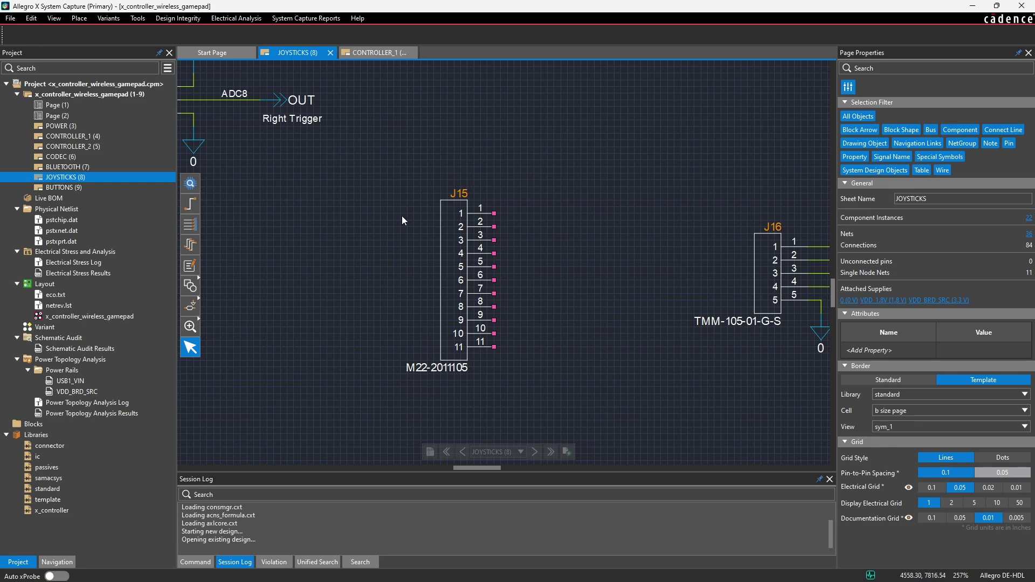
Draw stubs with system-generated net names on all pins of connector J15.
left_click(448, 270)
right_click(448, 270)
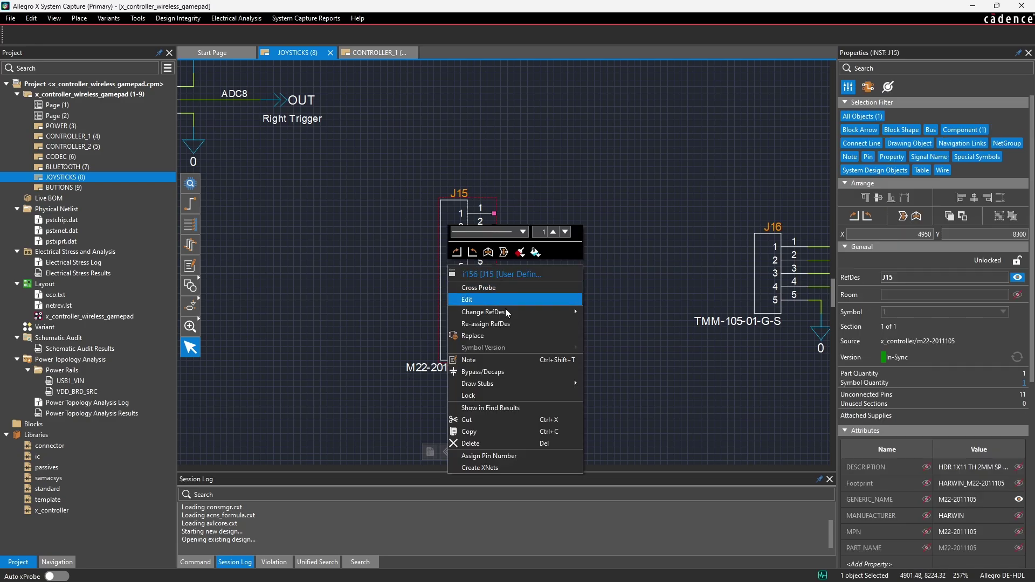
mouse_move(534, 383)
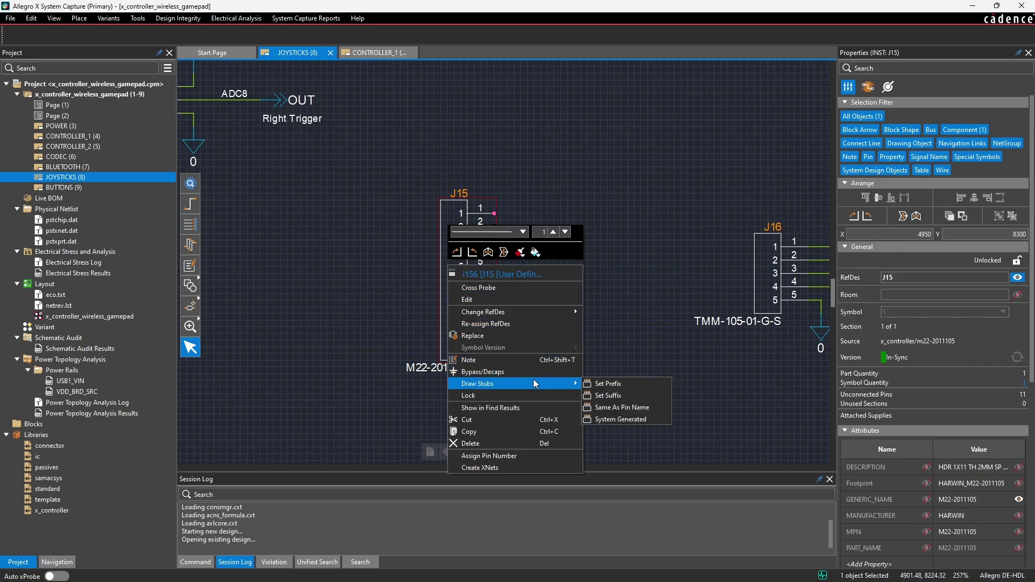
left_click(620, 418)
left_click(609, 277)
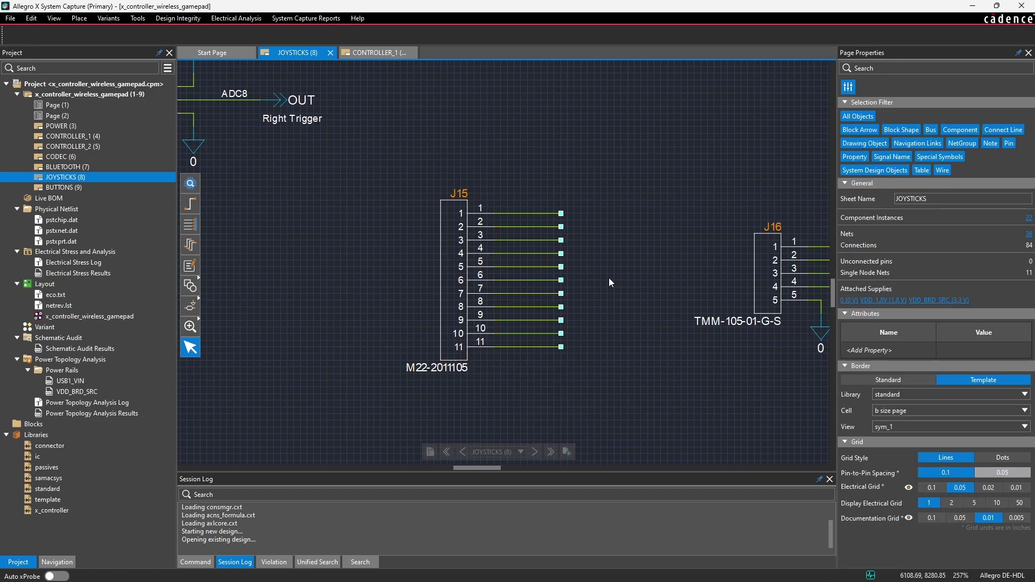
Check the net name and physical name of the stub on J15 pin 1.
left_click(533, 213)
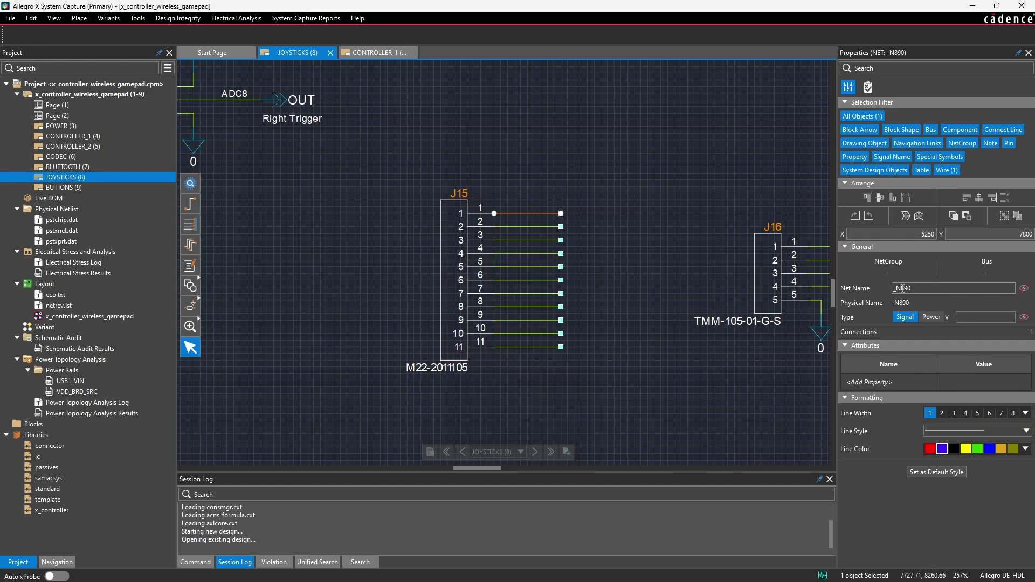
left_click(698, 250)
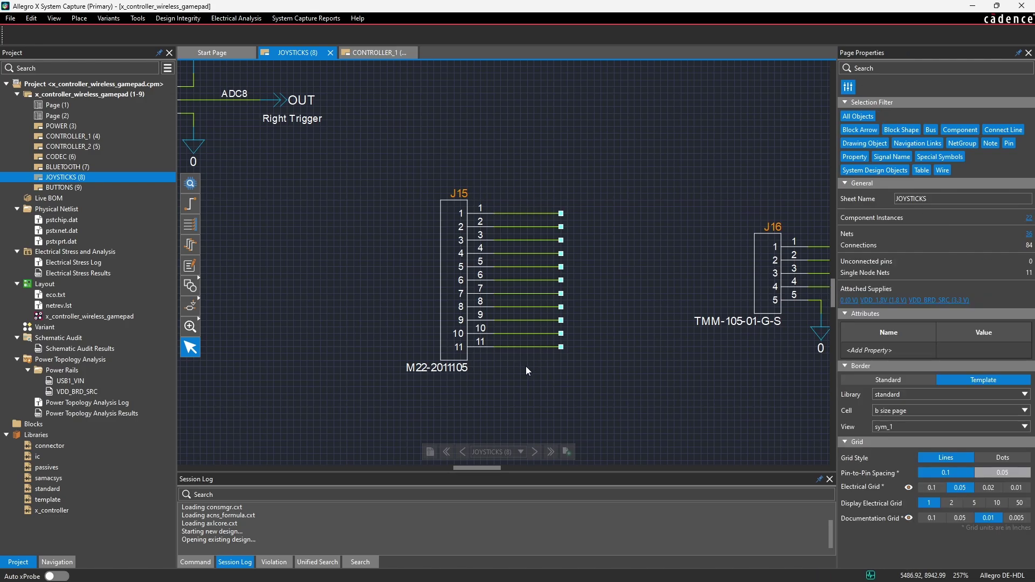
left_click(531, 214)
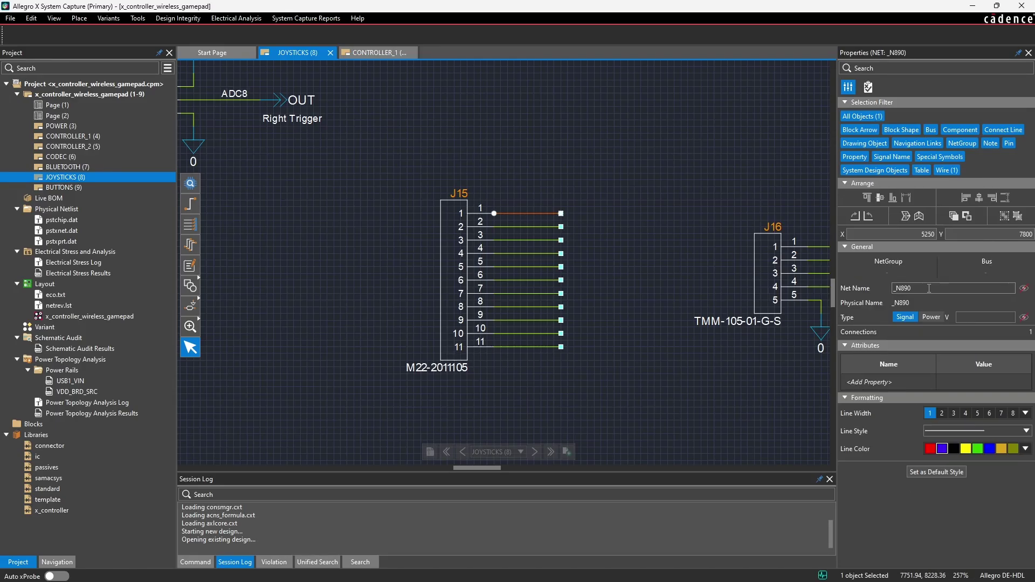
left_click(674, 221)
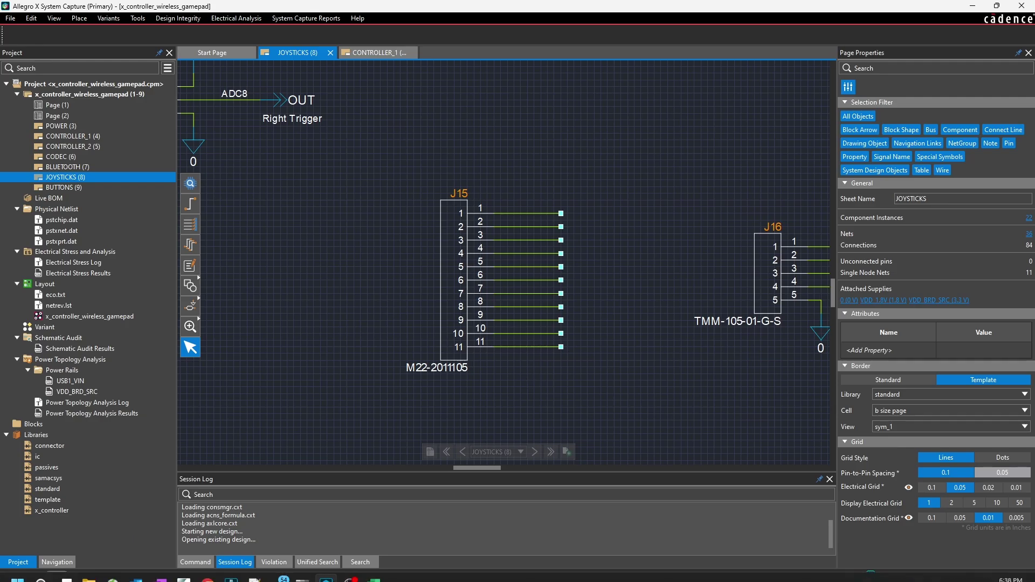
Switch to the Excel workbook Book1 and review the net names listed for the J15 pins.
left_click(374, 573)
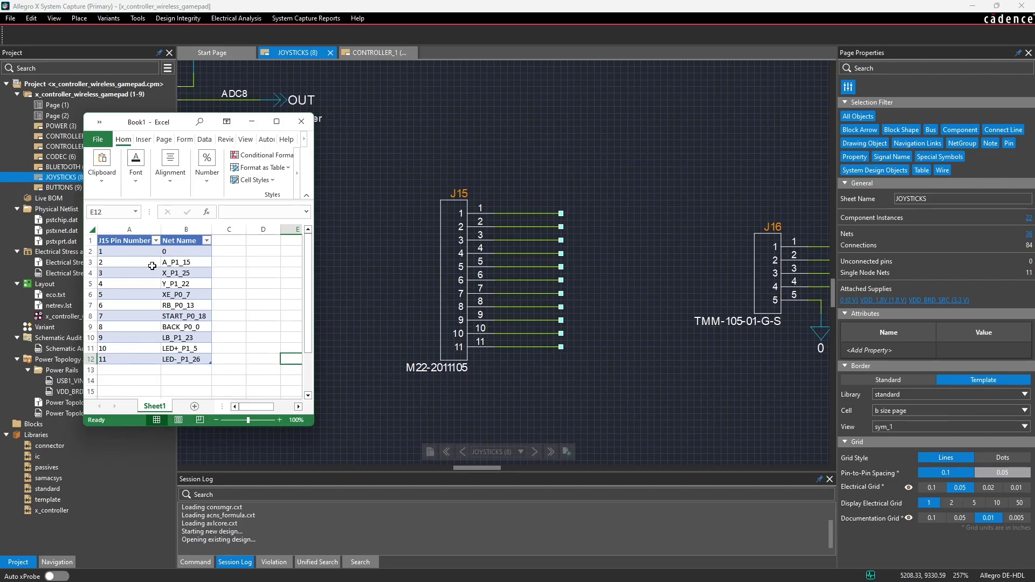
left_click(189, 261)
left_click_drag(189, 262, 184, 359)
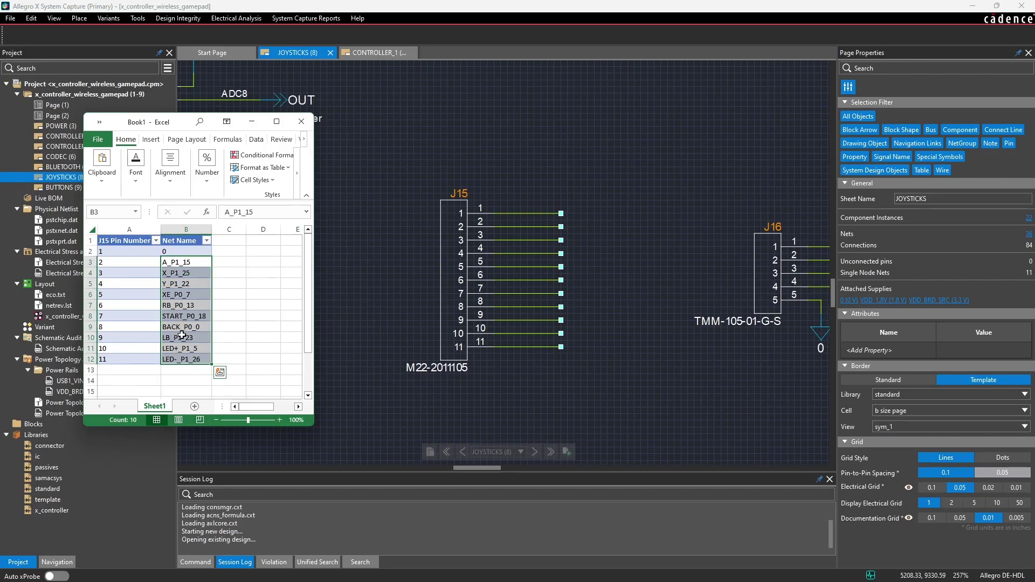
left_click(187, 293)
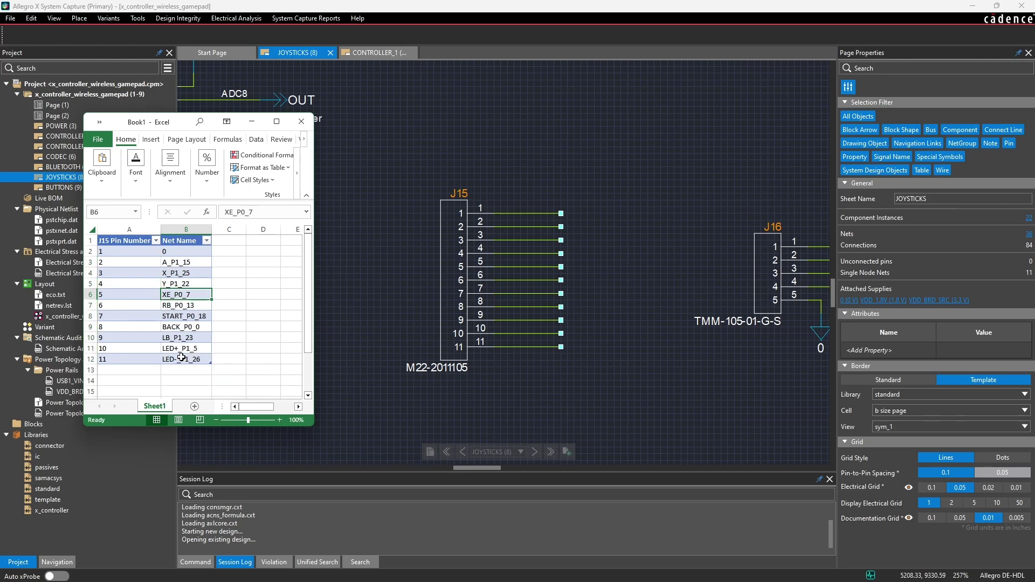
Select all eleven J15 stub wires, open their signal renaming, and move the dialog clear of the connector.
left_click_drag(532, 349, 543, 368)
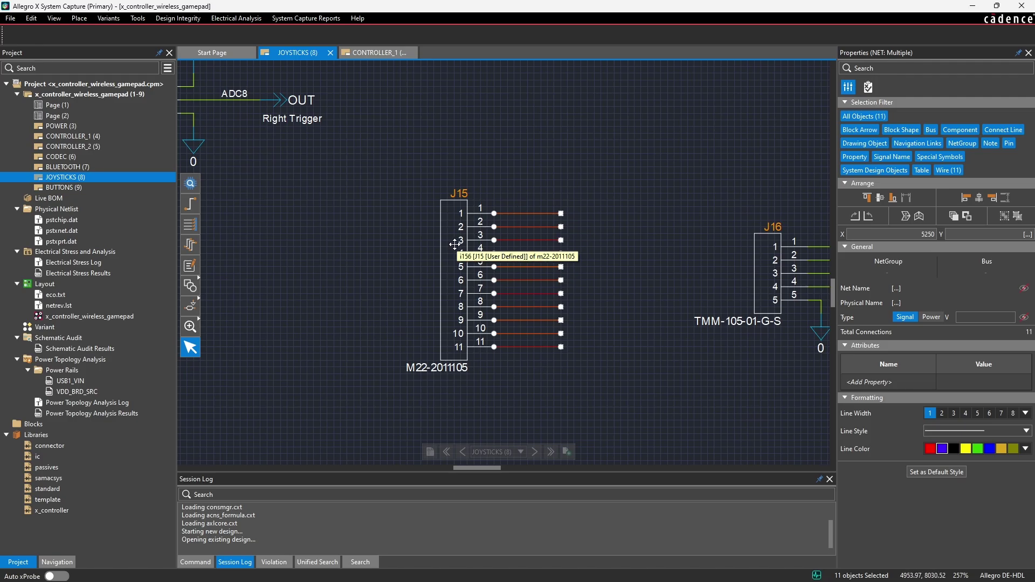
right_click(516, 217)
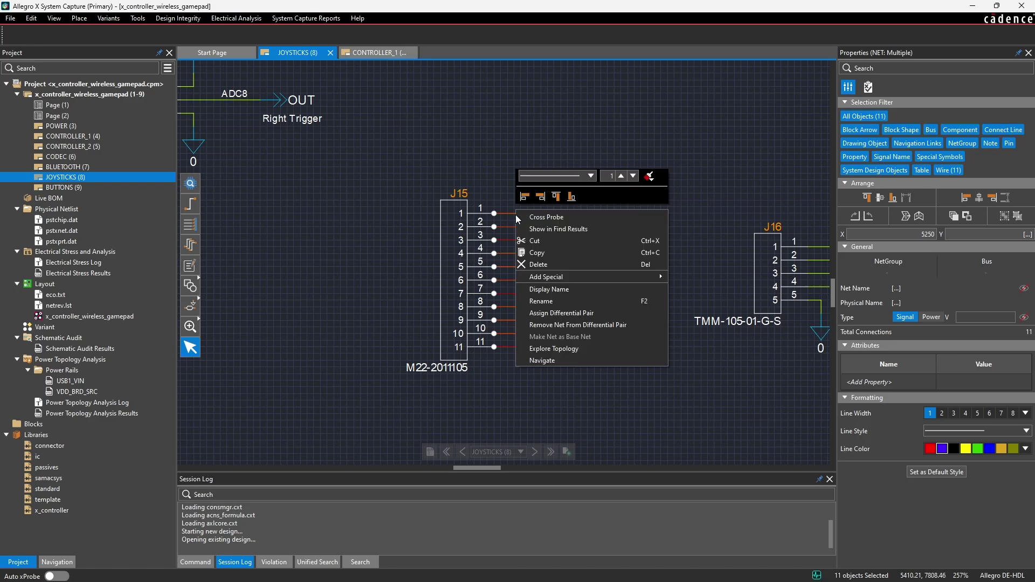
left_click(552, 300)
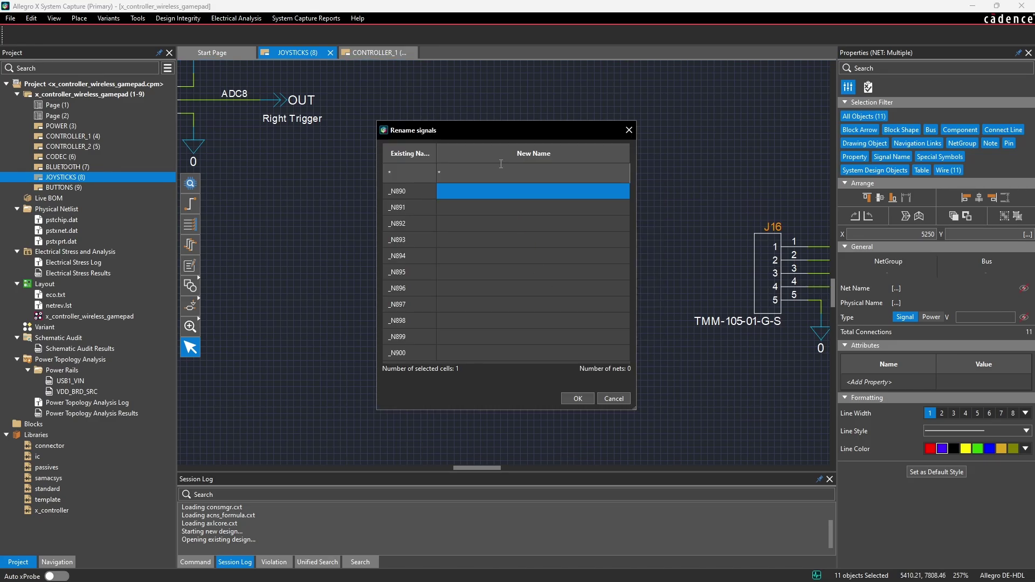
left_click_drag(491, 128, 684, 129)
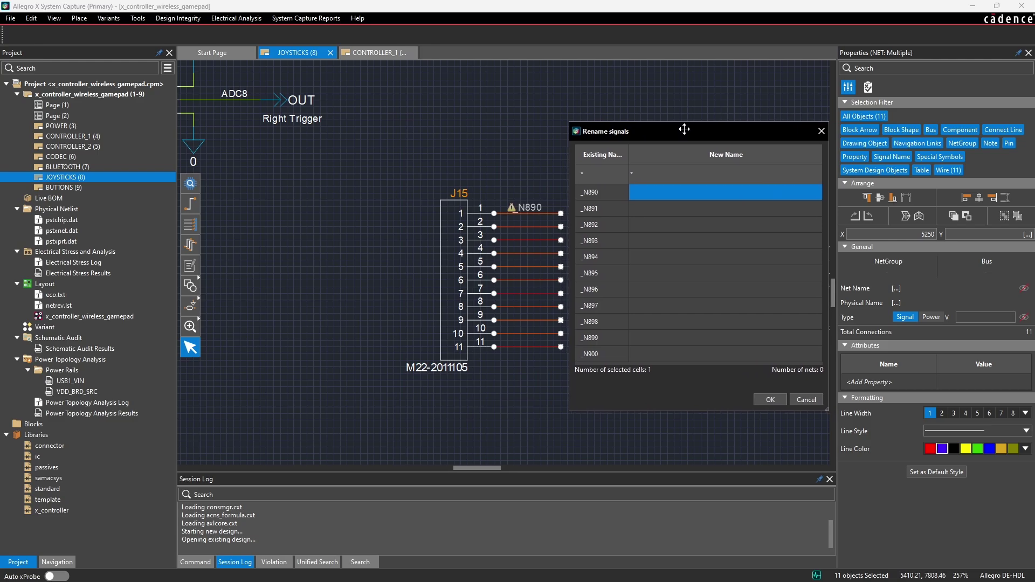
Check which J15 stub each of the first four existing net names belongs to.
left_click(659, 208)
left_click(659, 226)
left_click(661, 193)
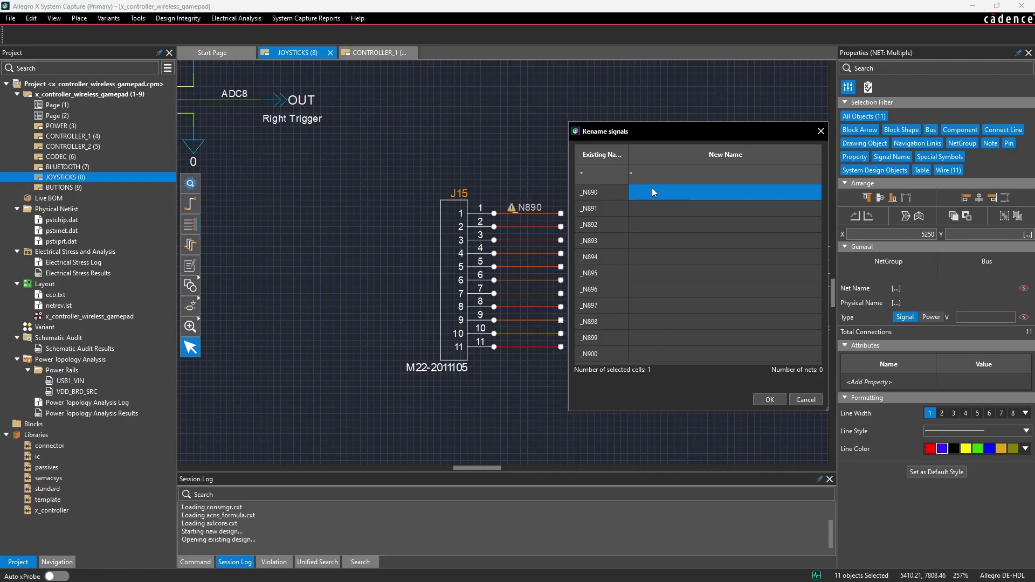
left_click(653, 208)
left_click(655, 225)
left_click(655, 243)
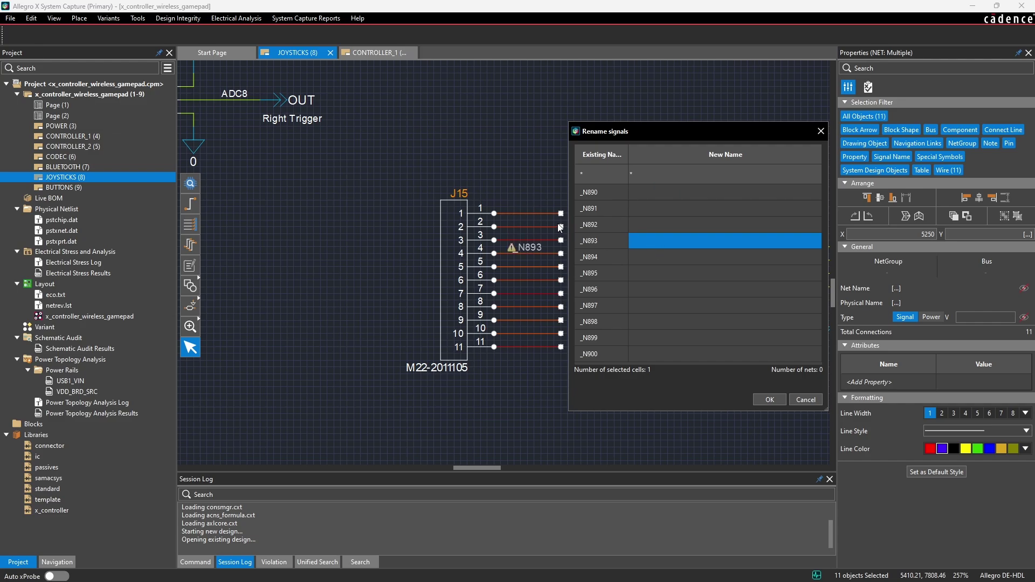
left_click(672, 196)
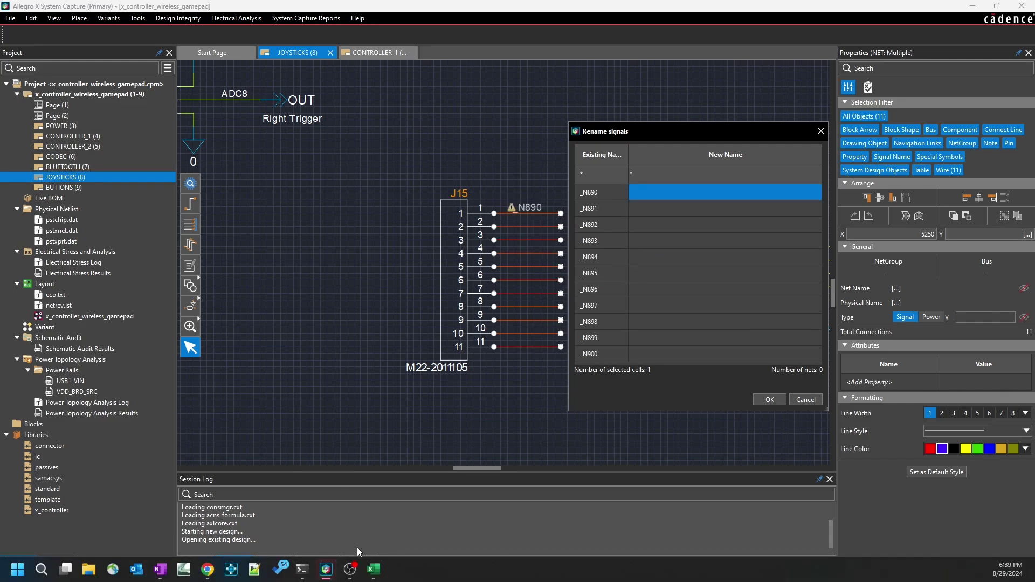
Copy the net names in B2:B12 of the Excel sheet into the New Name cells for all eleven J15 signals.
left_click(374, 569)
left_click_drag(183, 251, 193, 366)
key("ctrl+c")
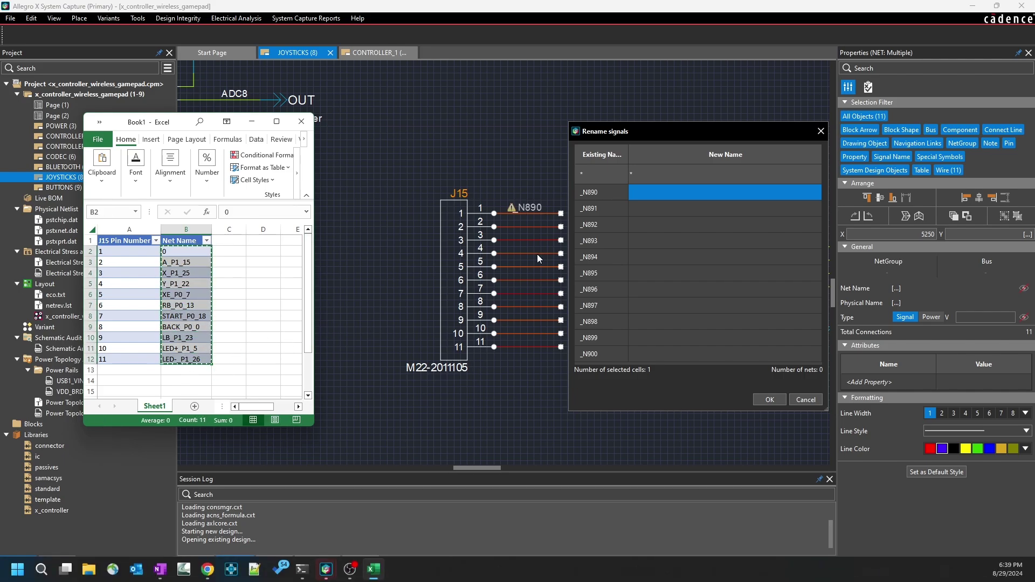
left_click(663, 191)
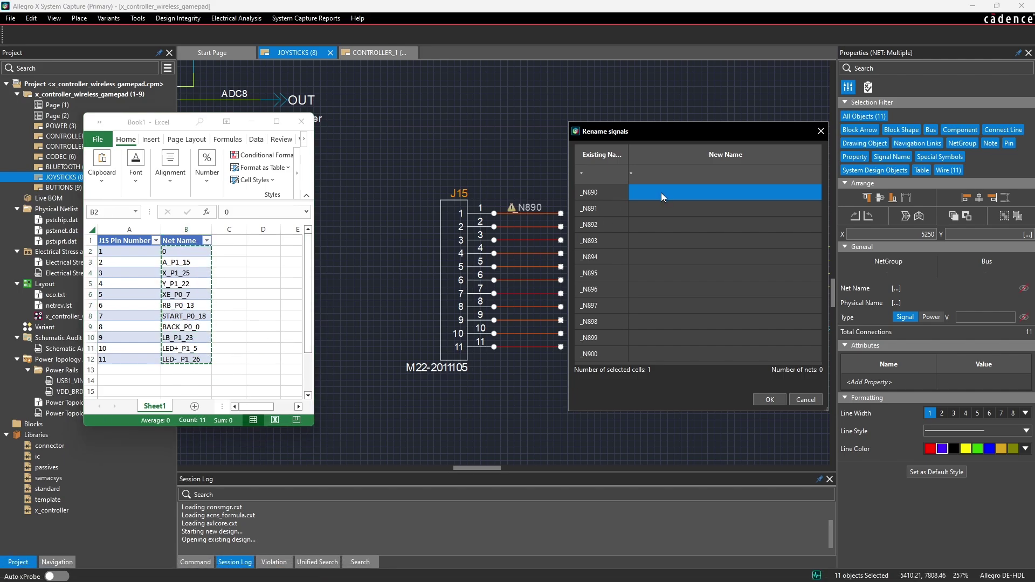
key("ctrl+v")
key("Return")
left_click_drag(658, 192, 658, 354)
key("ctrl+v")
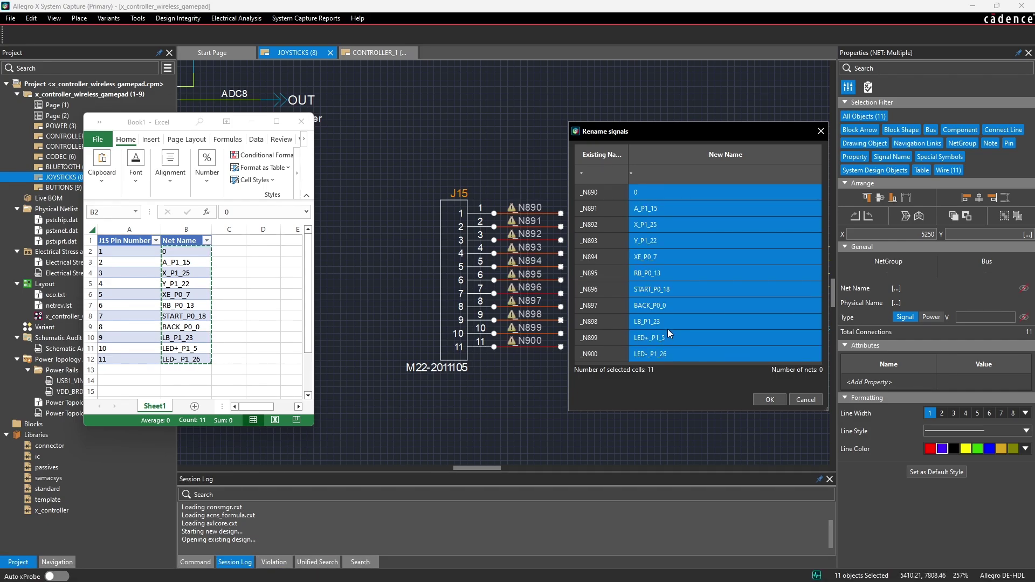
Apply the pasted net names to the eleven J15 stub wires and deselect them.
left_click(768, 401)
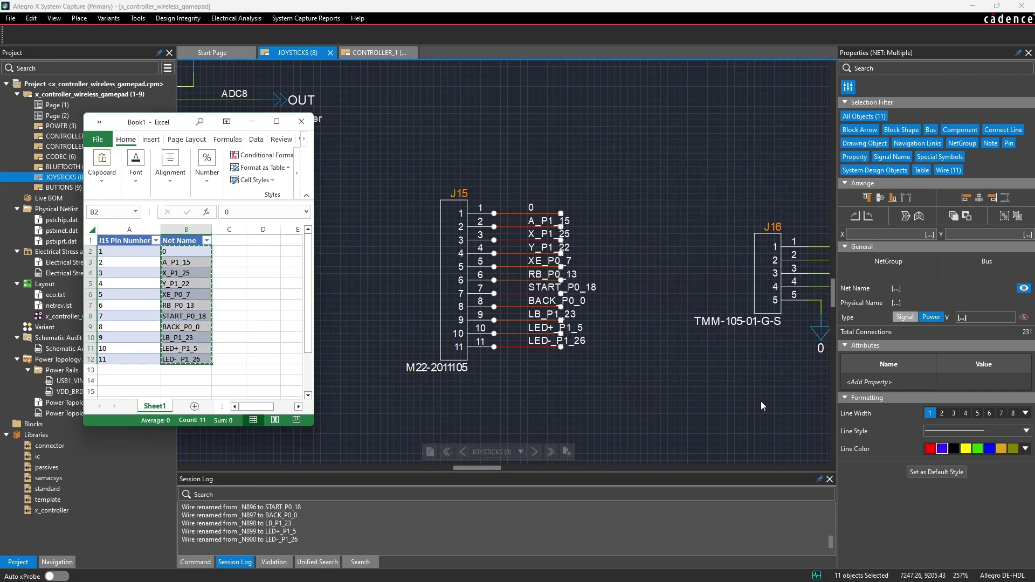
left_click(617, 384)
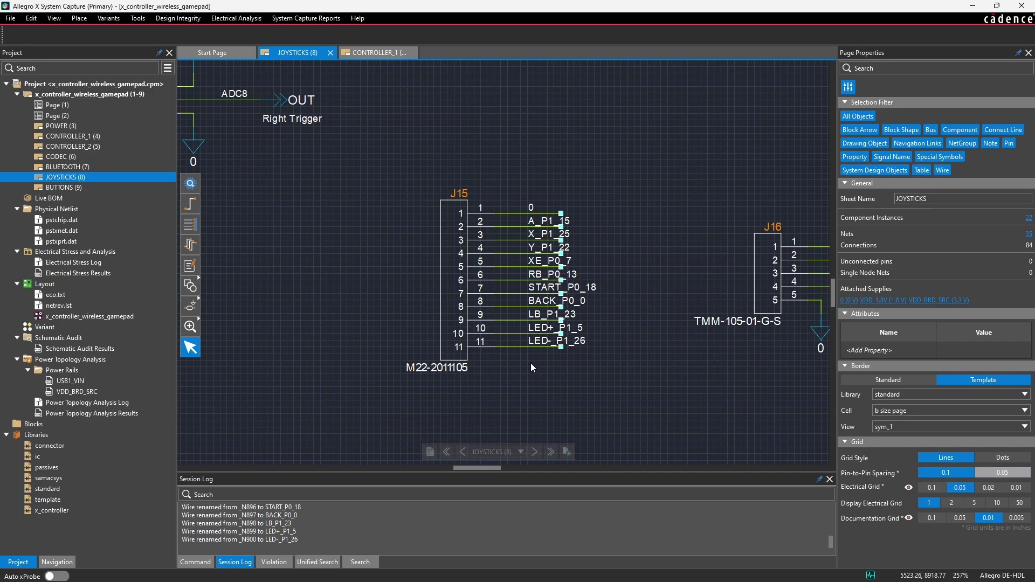
left_click(511, 215)
left_click(600, 215)
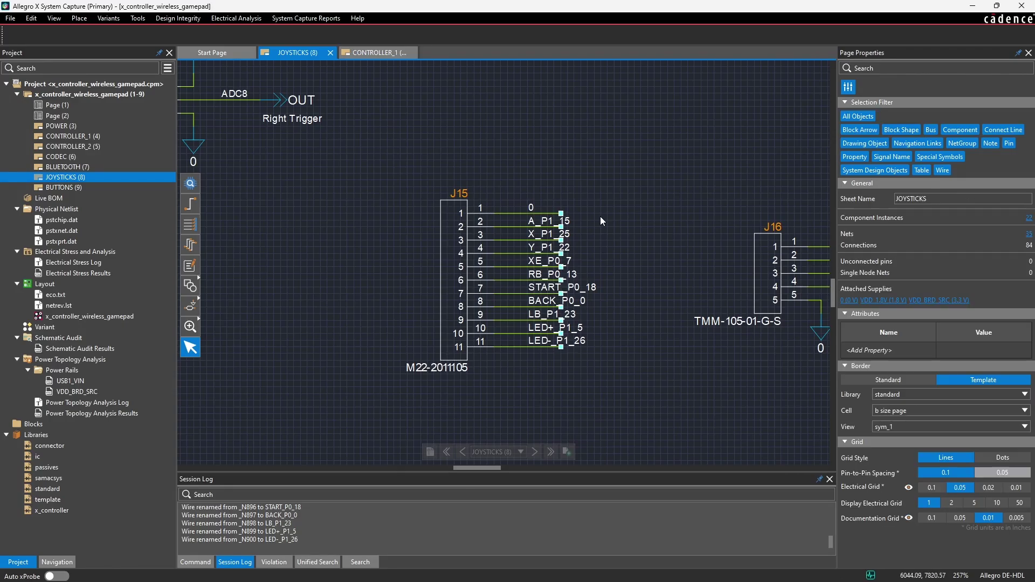
left_click(192, 305)
left_click(220, 405)
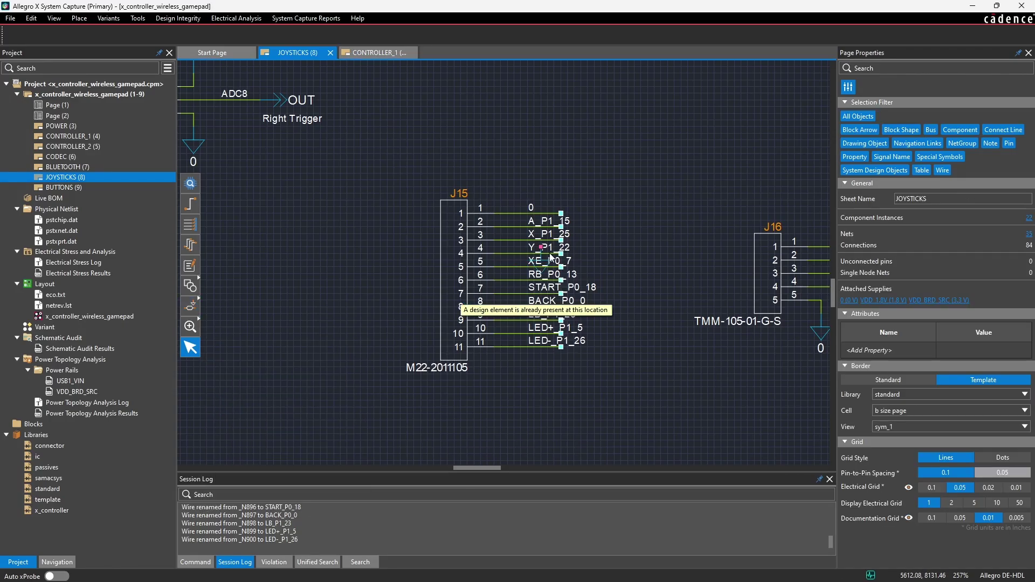
key("Escape")
Reroute the J15 pin 1 stub upward above the other stubs and extend it with a short horizontal wire.
left_click(561, 213)
left_click_drag(561, 213, 521, 183)
key("w")
left_click(521, 181)
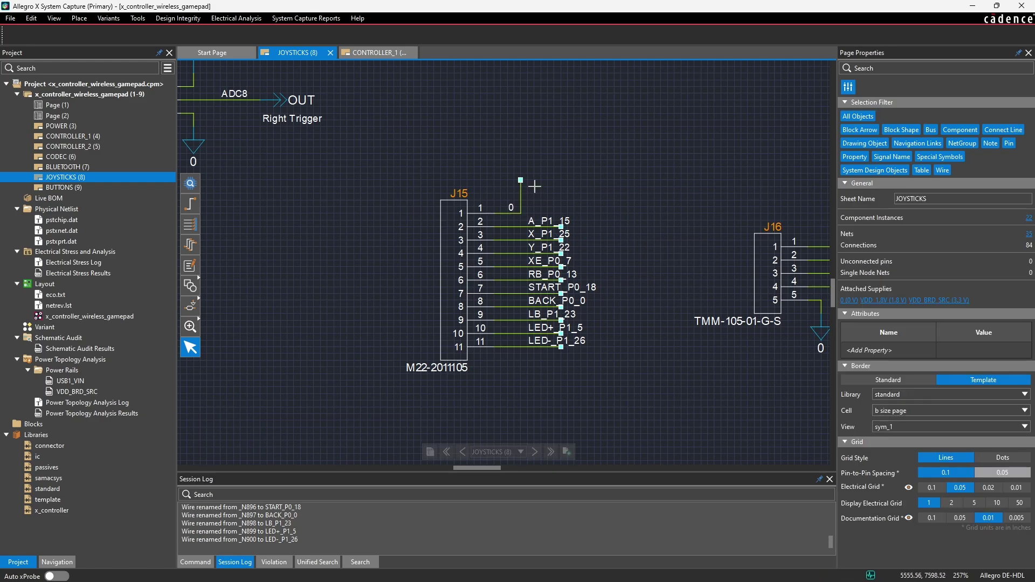
left_click(553, 180)
key("Escape")
Place a ground symbol named 0 beside the extended pin 1 wire and move it onto the wire end.
left_click(198, 311)
left_click(220, 414)
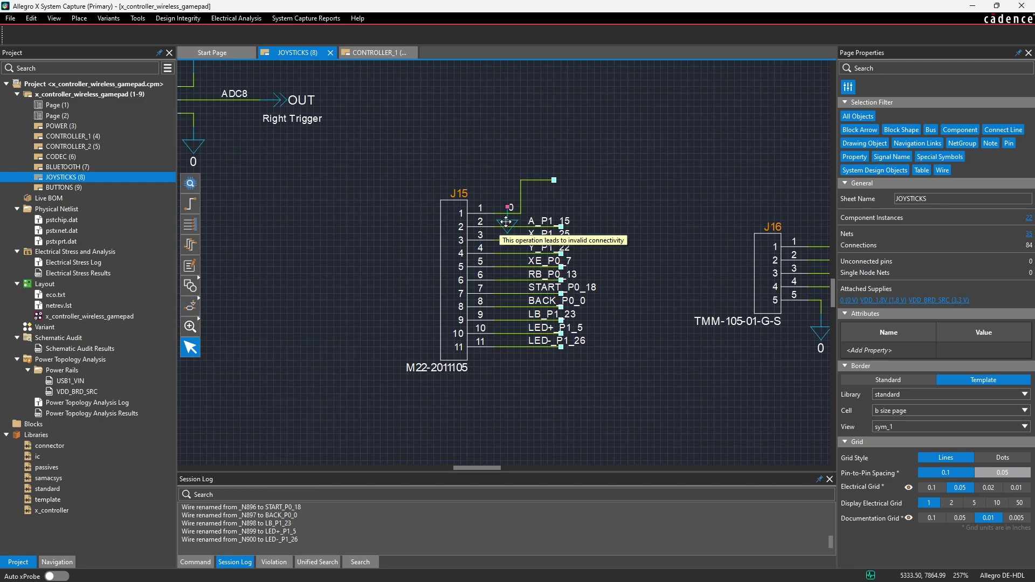
left_click(566, 195)
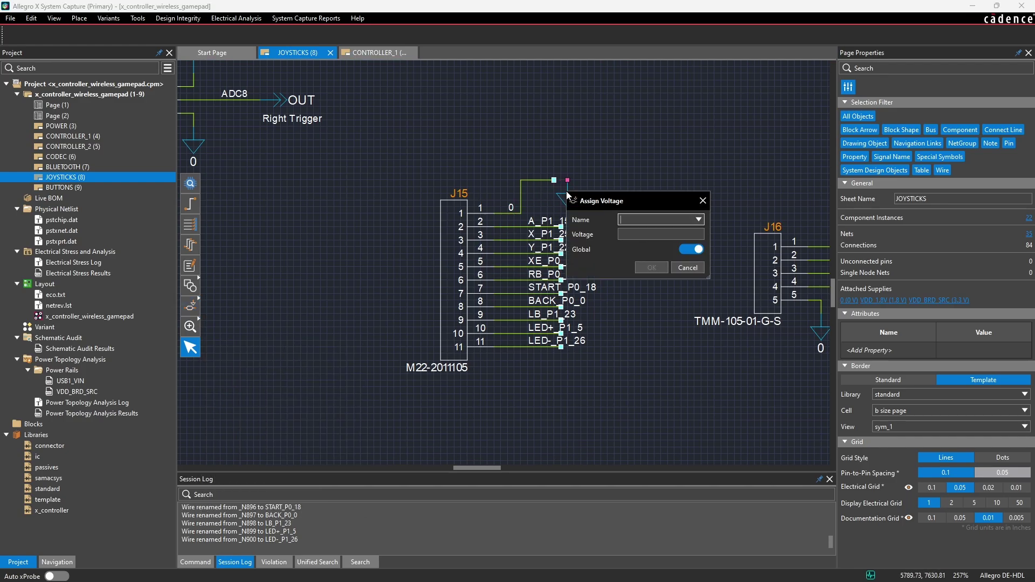
type("0")
left_click(651, 267)
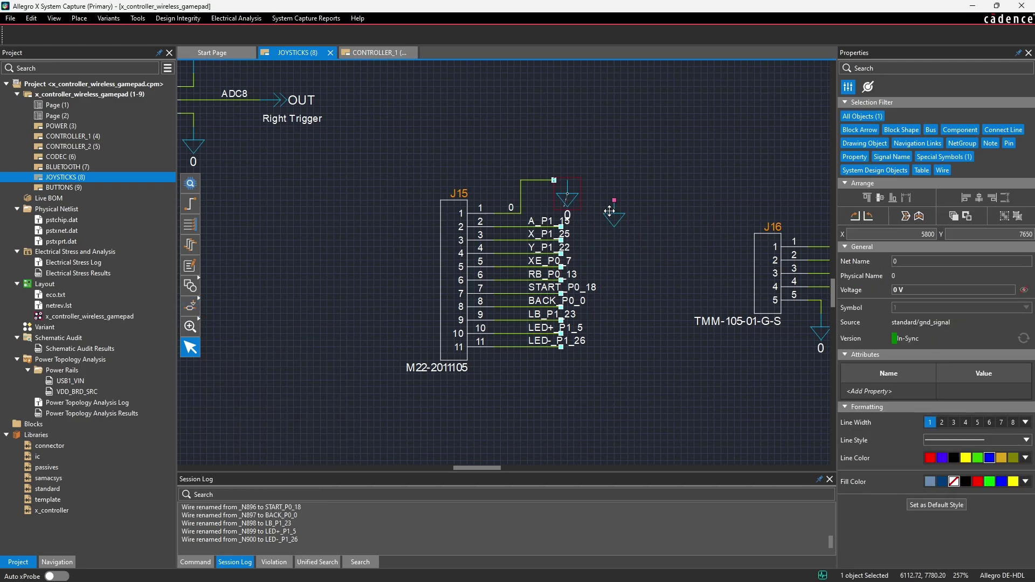
mouse_move(557, 199)
left_mouse_down()
mouse_move(532, 186)
mouse_move(532, 170)
mouse_move(557, 196)
left_mouse_up()
left_click(600, 202)
Lengthen the stubs of J15 pins 2 to 11 and shift their ten net names toward the connector.
left_click_drag(515, 222, 601, 345)
left_click_drag(661, 362, 607, 194)
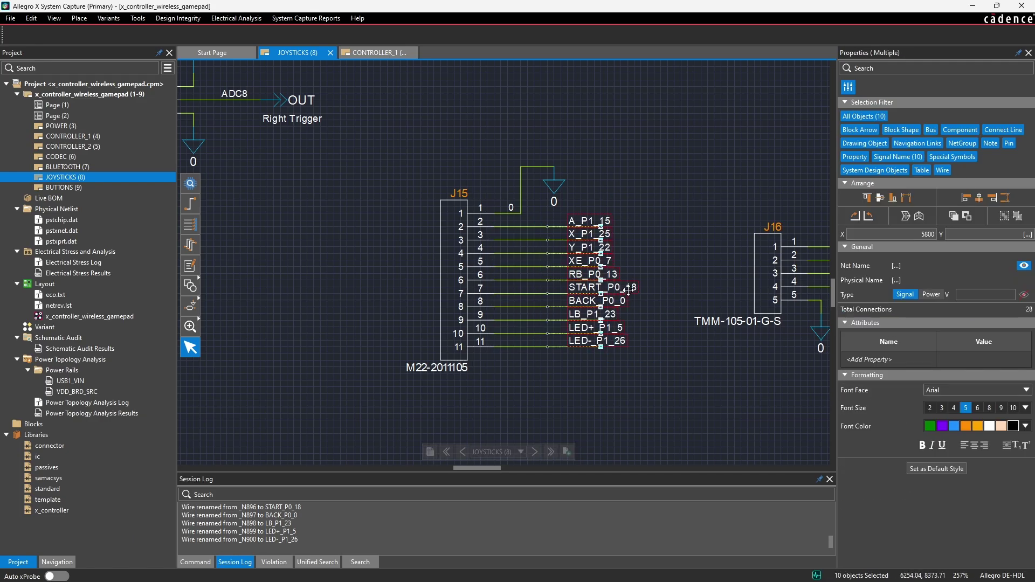
key("Left")
key("Left")
key("Left")
key("Left")
key("Left")
key("Left")
key("Left")
key("Left")
key("Left")
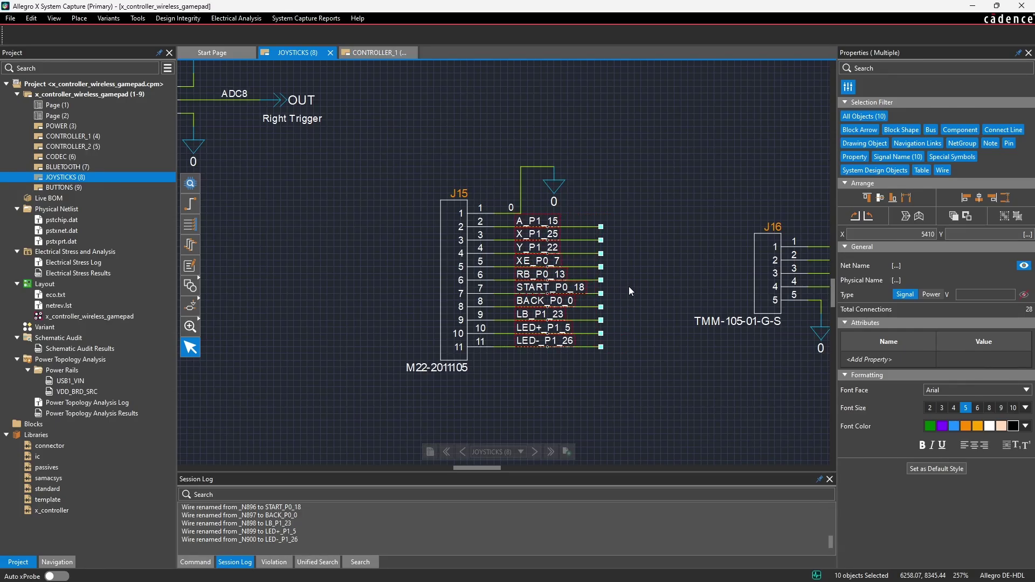
left_click(636, 319)
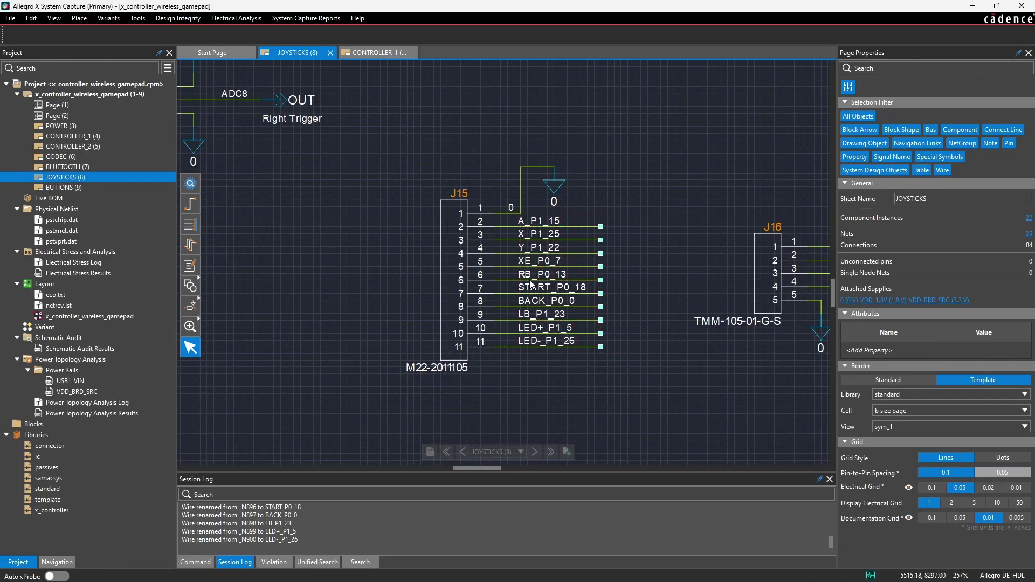
Shift the START_P0_18 label toward J15, restrict selection to signal names, and left-align all ten stub net names.
left_click_drag(531, 284, 519, 289)
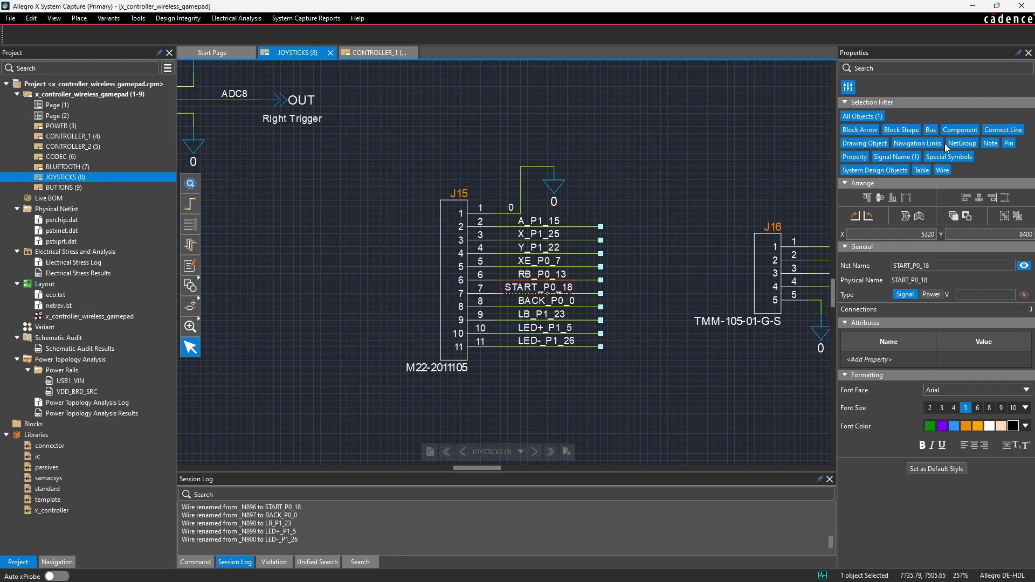
left_click(895, 157)
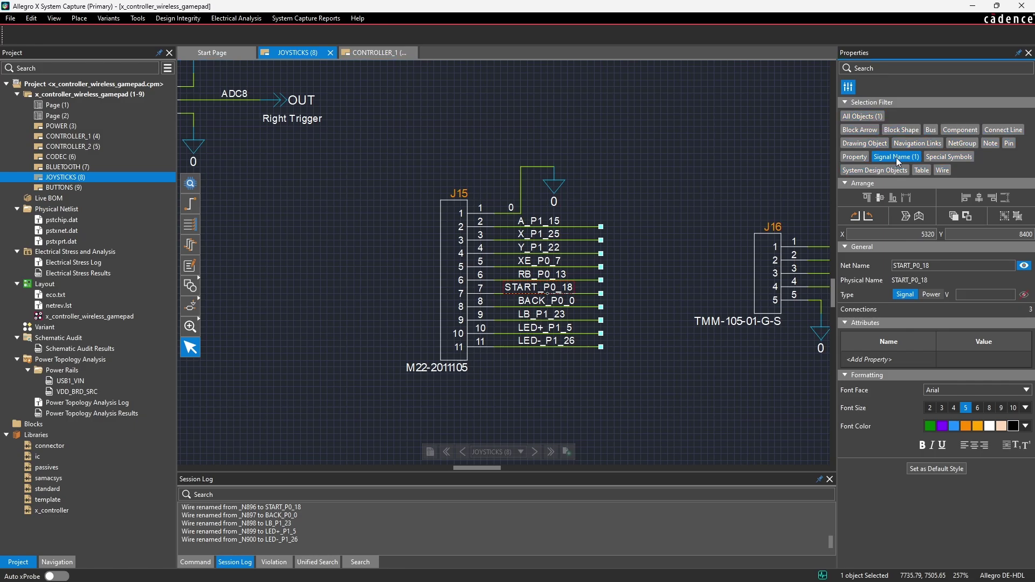
left_click_drag(597, 367, 531, 212)
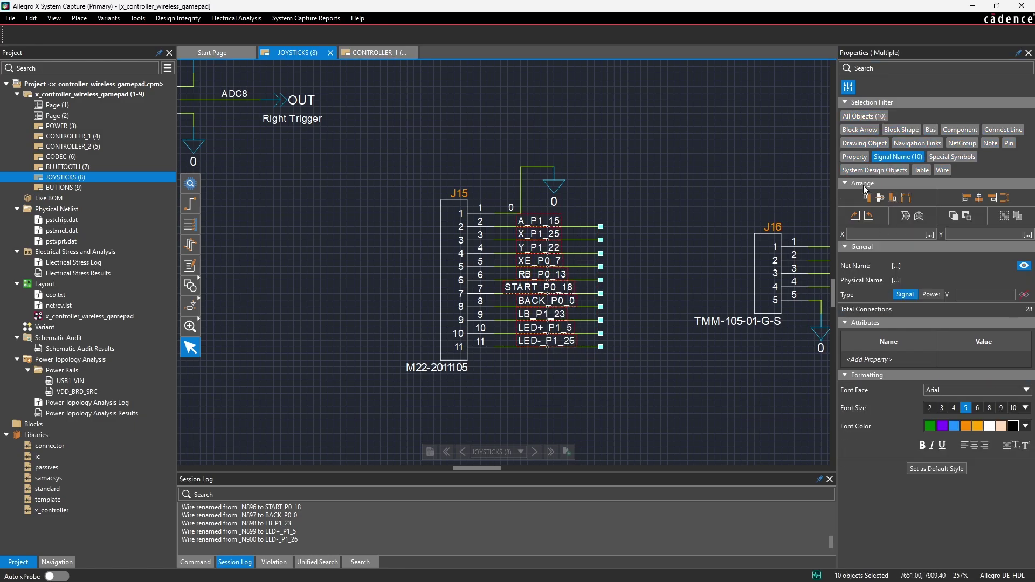
left_click(965, 198)
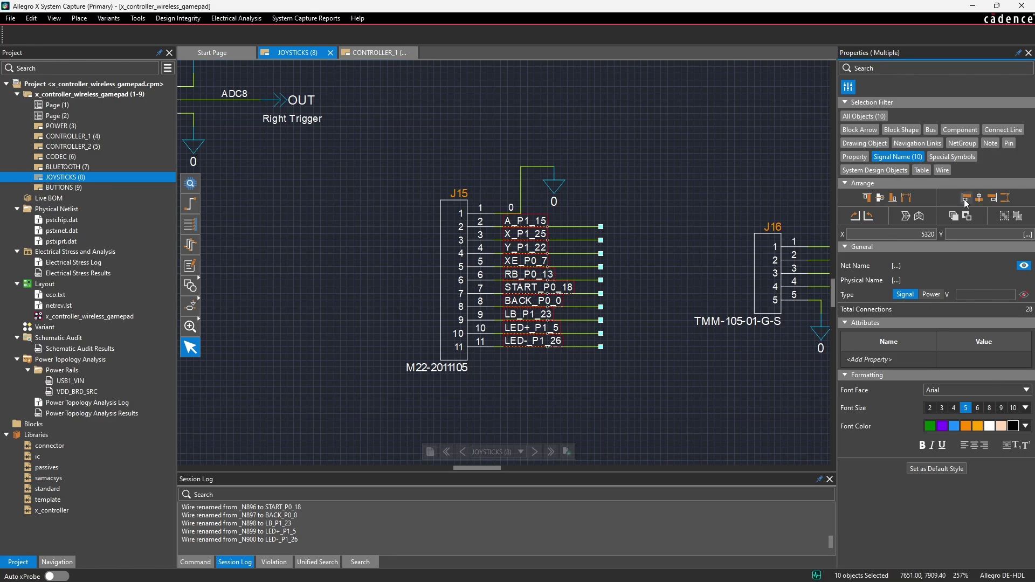
left_click(702, 254)
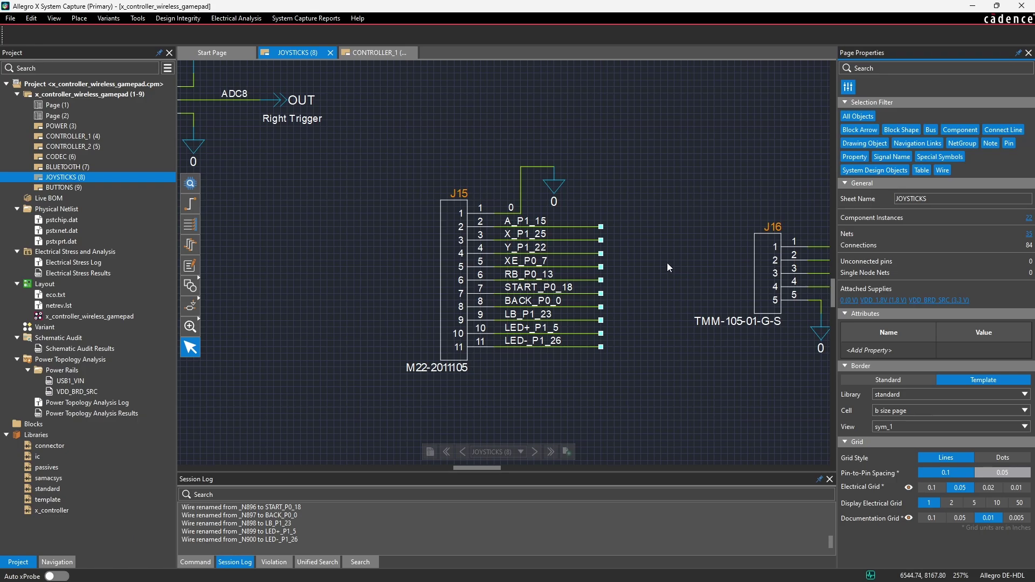
Examine on which pages the A_P1_15 net of J15 pin 2 is used.
left_click(568, 227)
left_click(43, 563)
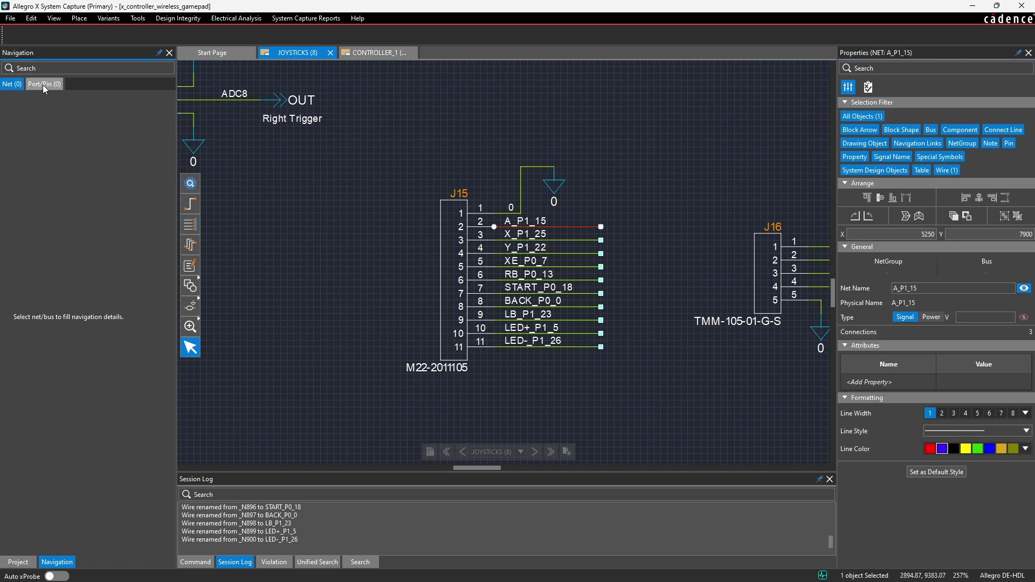
left_click(575, 226)
left_click(575, 225)
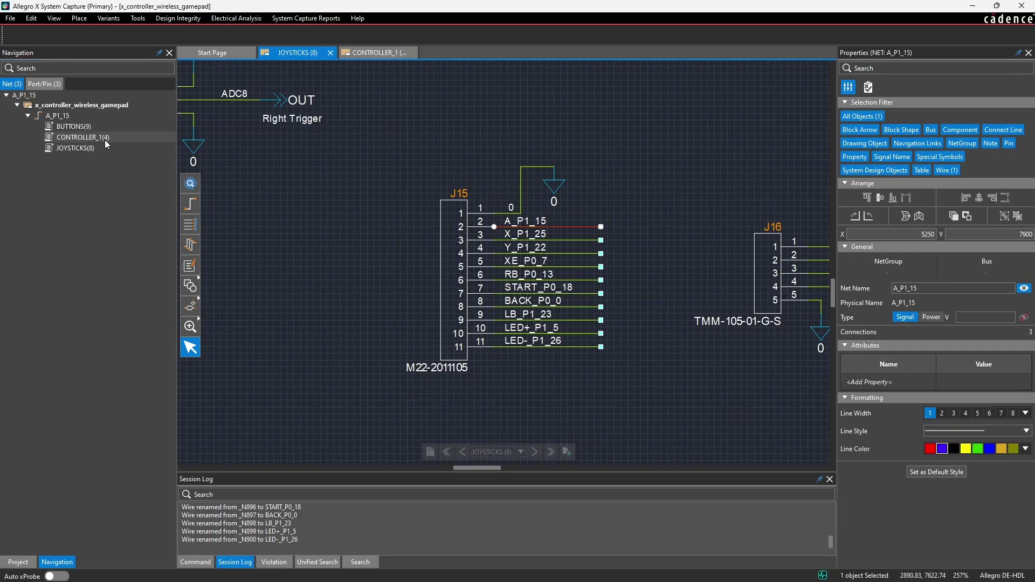
left_click(654, 274)
Add bidirectional IO off-page connectors to the ten stub wires of J15 pins 2 to 11.
left_click_drag(628, 205, 587, 363)
right_click(582, 275)
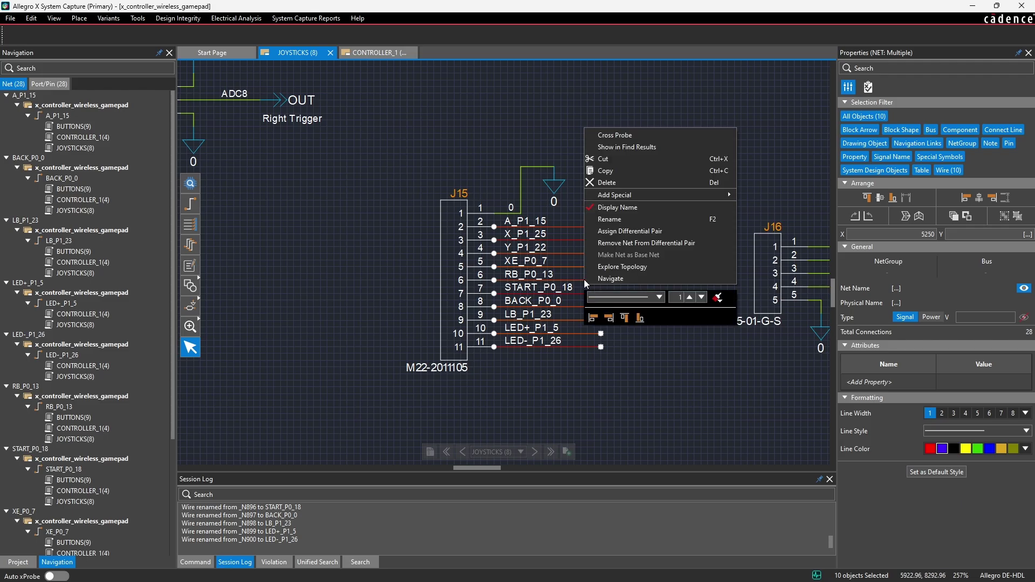
mouse_move(642, 199)
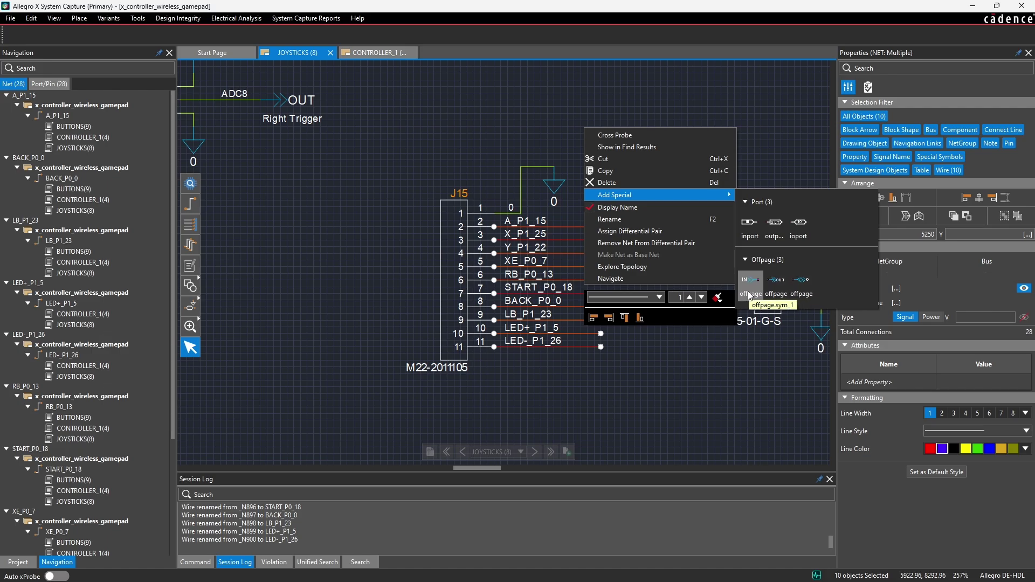
left_click(800, 290)
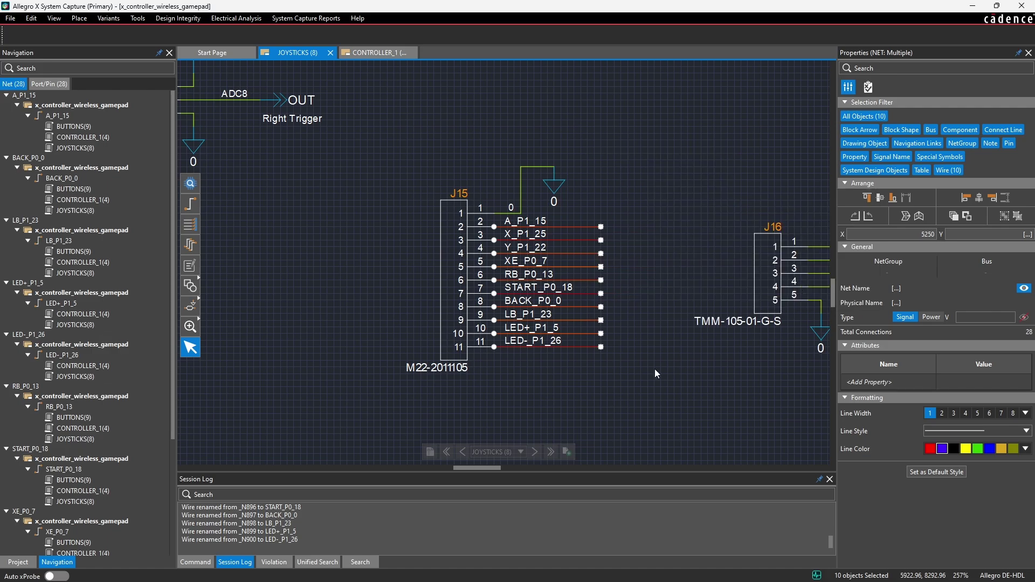
left_click(655, 393)
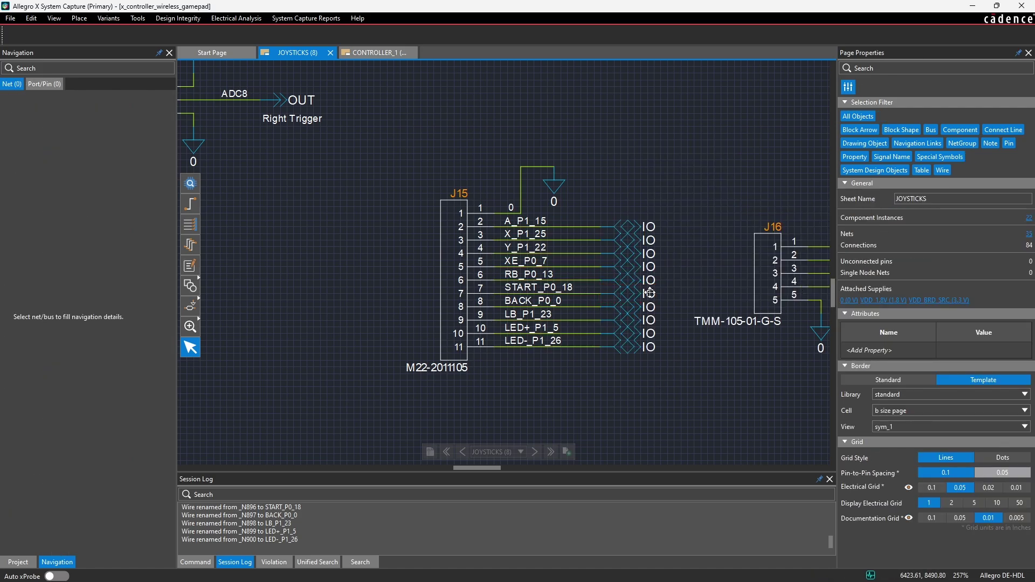
left_click_drag(378, 396, 710, 151)
left_click_drag(461, 273, 377, 270)
left_click(663, 375)
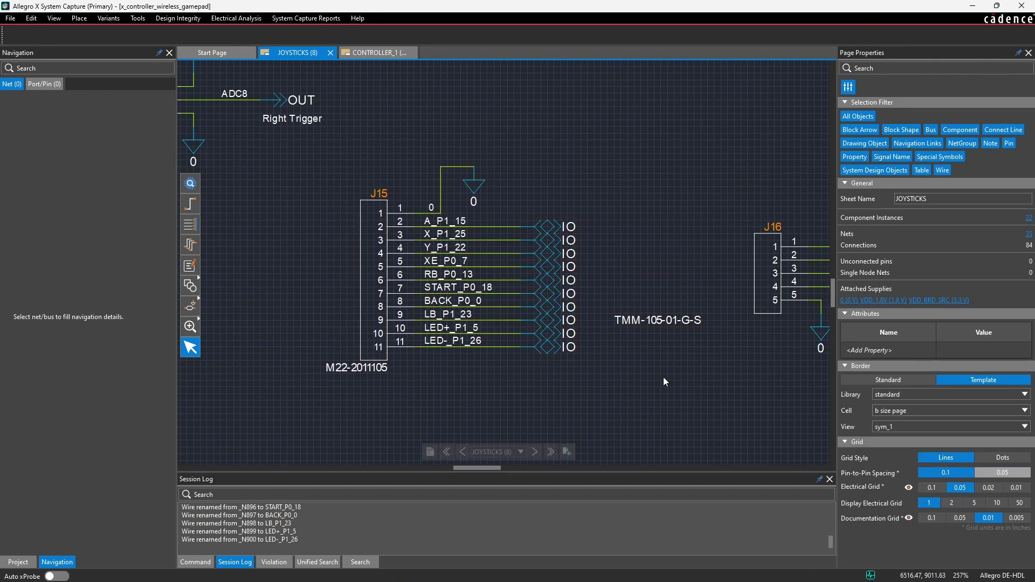
Move J15 with its wires, ground symbol and off-page connectors farther away from J16.
left_click_drag(660, 397, 402, 125)
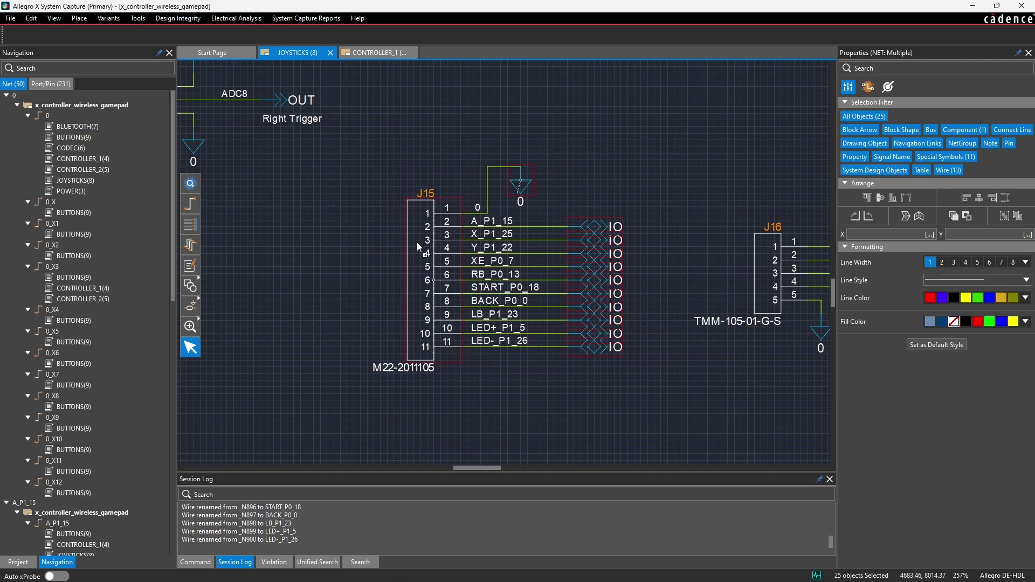
left_click_drag(421, 247, 368, 247)
key("Escape")
Display the navigation links beside the off-page connectors and check the link on the A_P1_15 net.
left_click(54, 18)
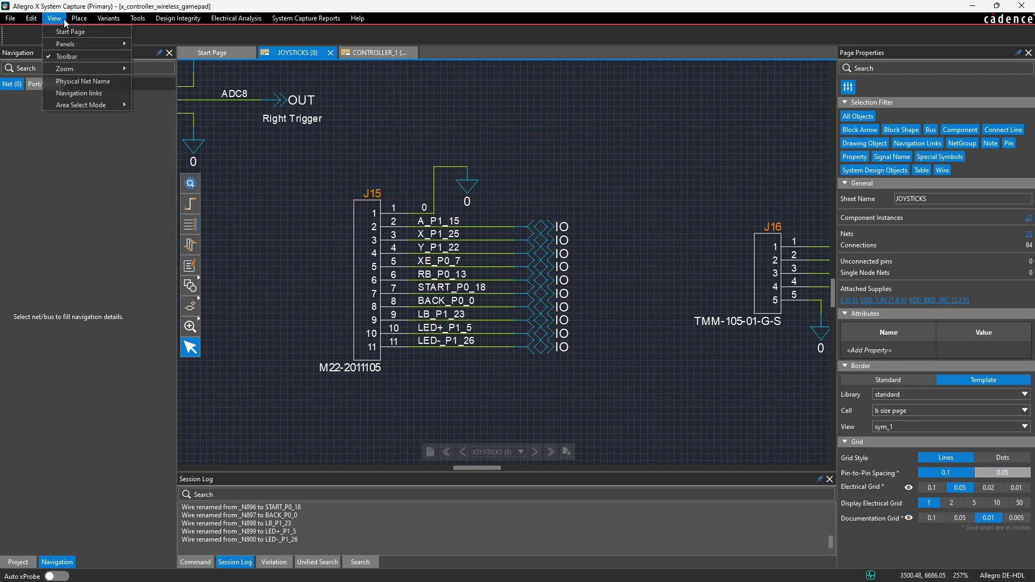
left_click(85, 93)
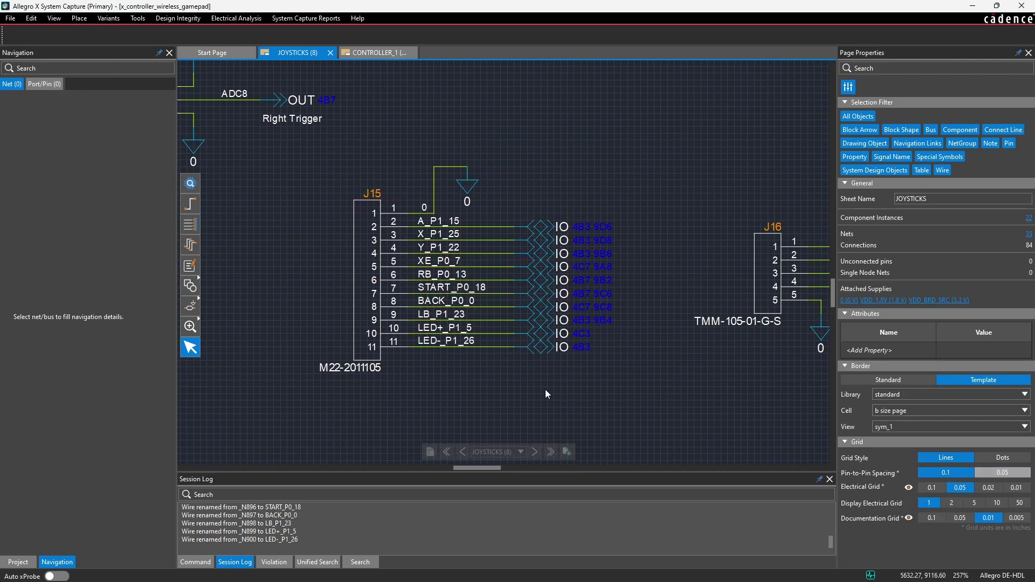
left_click(583, 228)
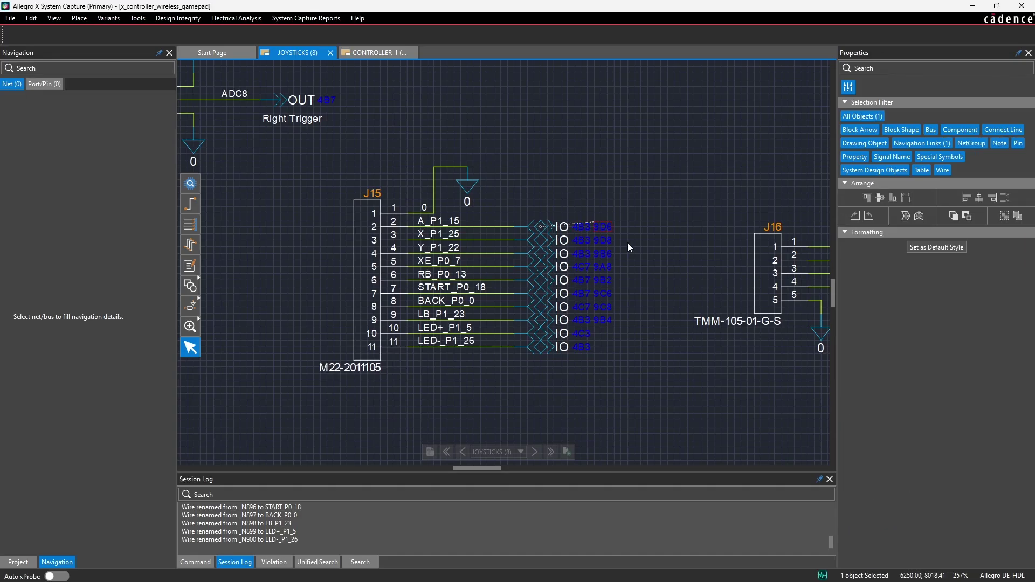
left_click(637, 261)
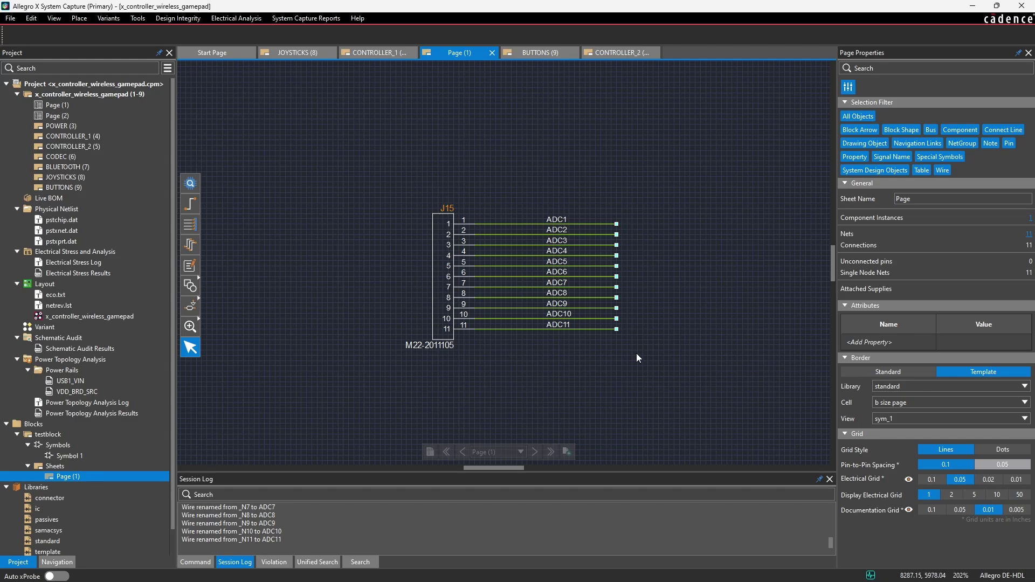
Open find and replace for the testblock page, review its property and component options, and move the dialog clear of J15.
left_click(54, 20)
mouse_move(31, 20)
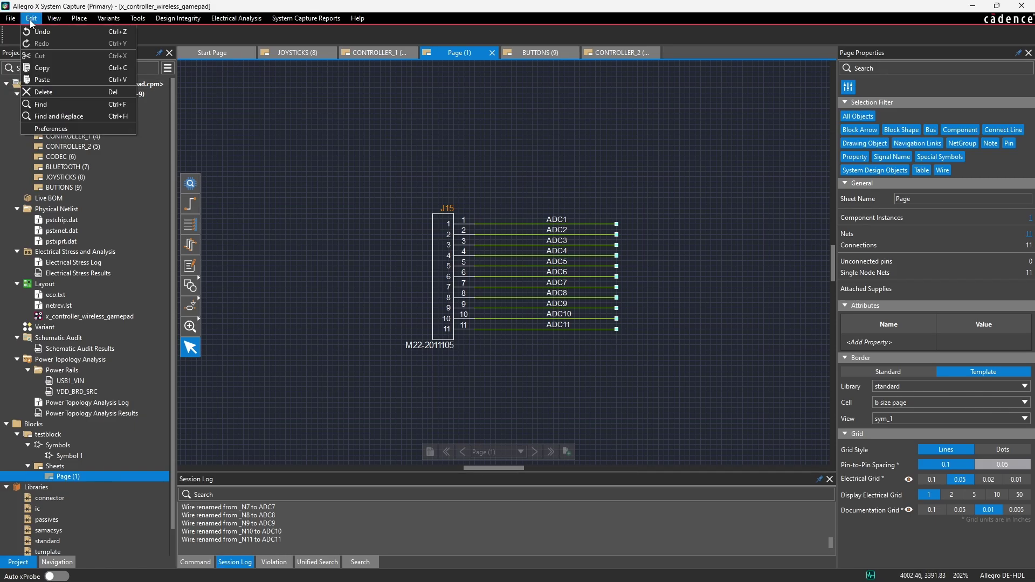
left_click(64, 118)
left_click_drag(550, 157, 838, 141)
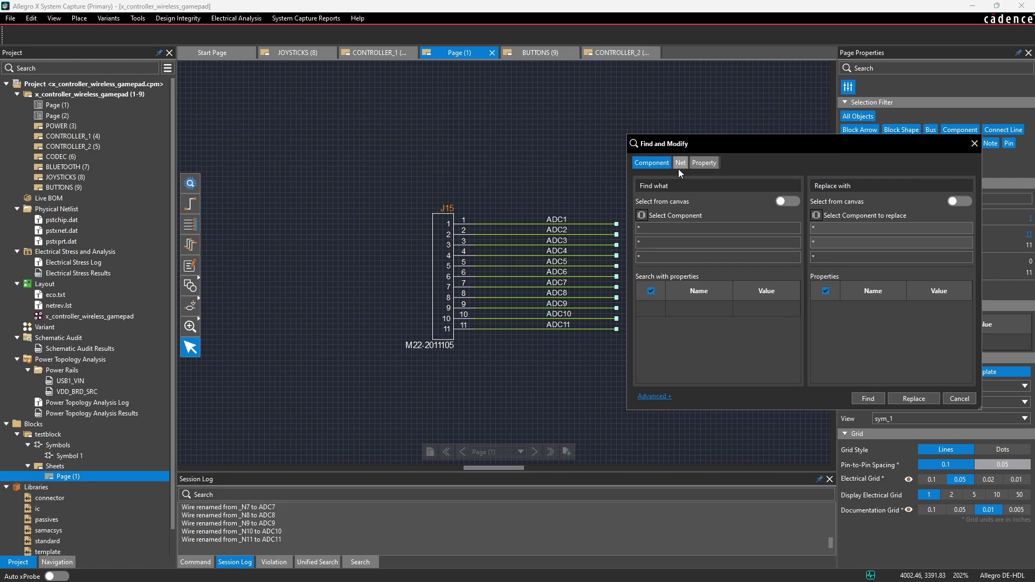
left_click(705, 163)
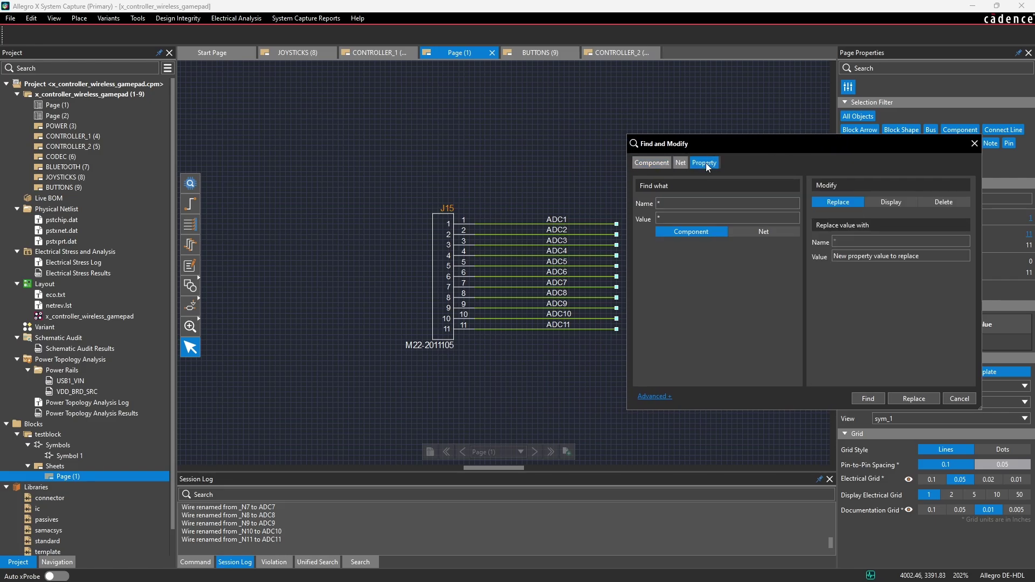
left_click(664, 162)
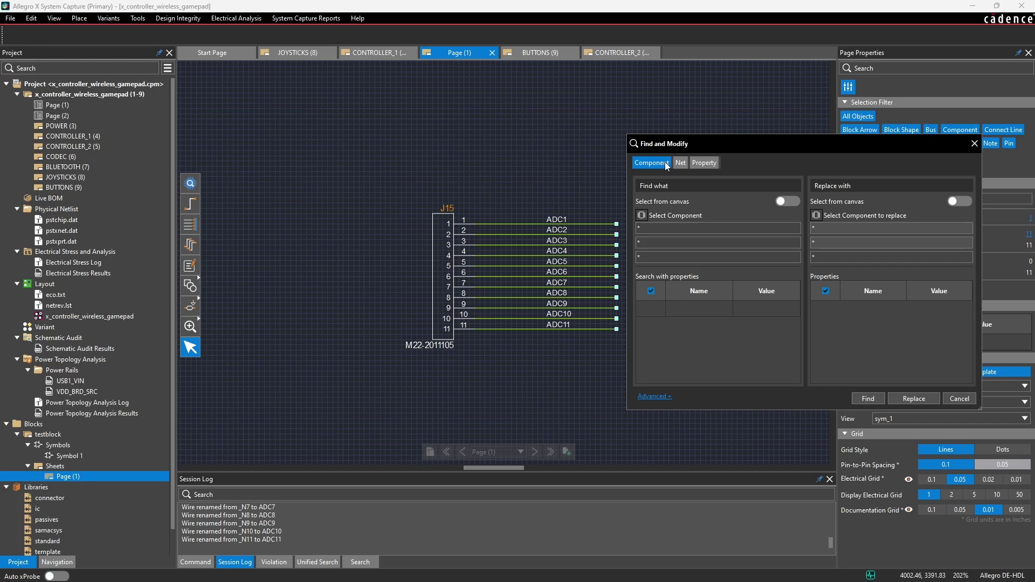
left_click_drag(696, 148, 695, 114)
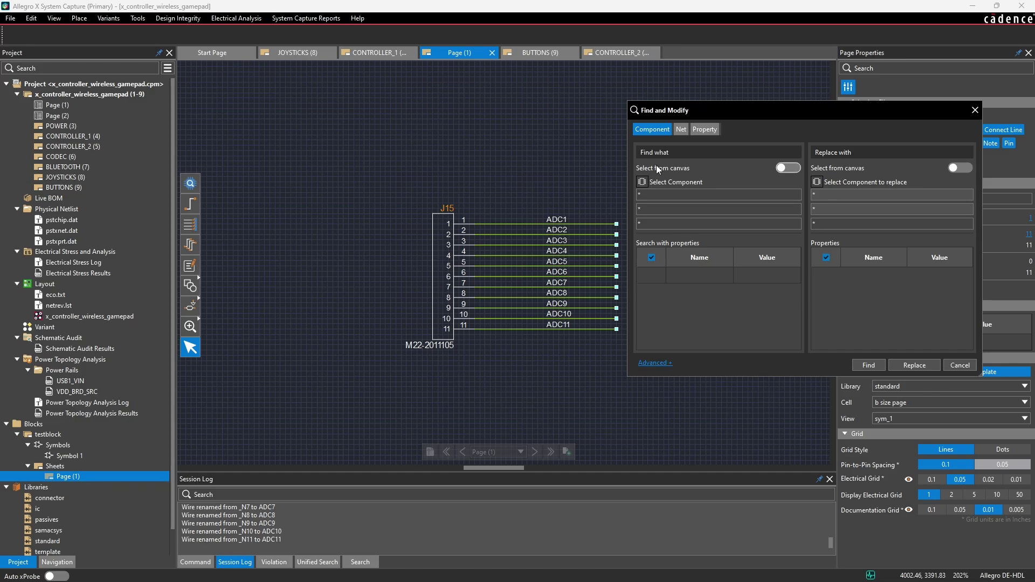
Search the entire design for nets matching ADC, with FPGA as the replacement name and the advanced options shown.
left_click(680, 129)
left_click_drag(712, 107, 724, 104)
left_click(716, 167)
type("ADC")
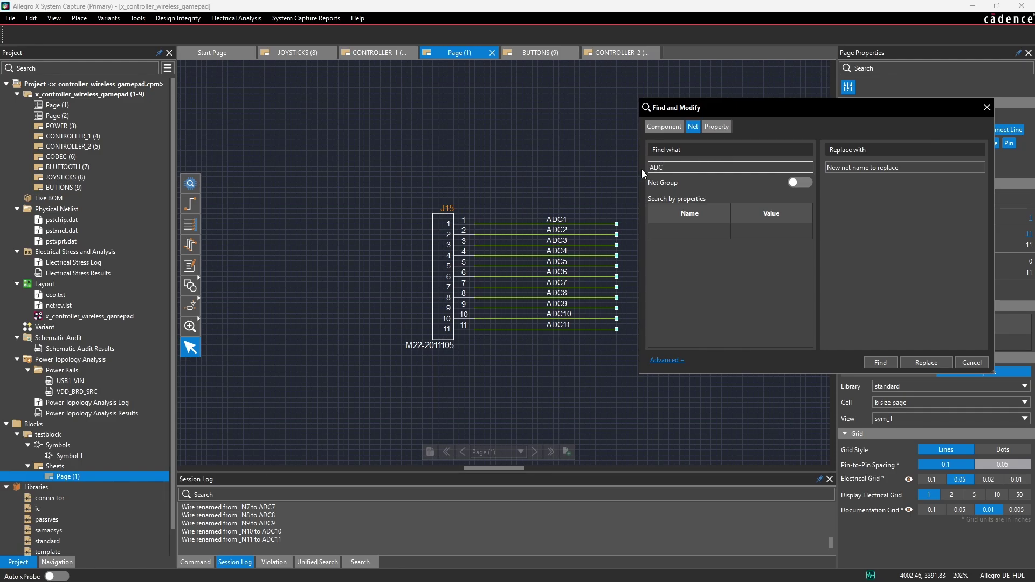
left_click(859, 168)
type("FPGA")
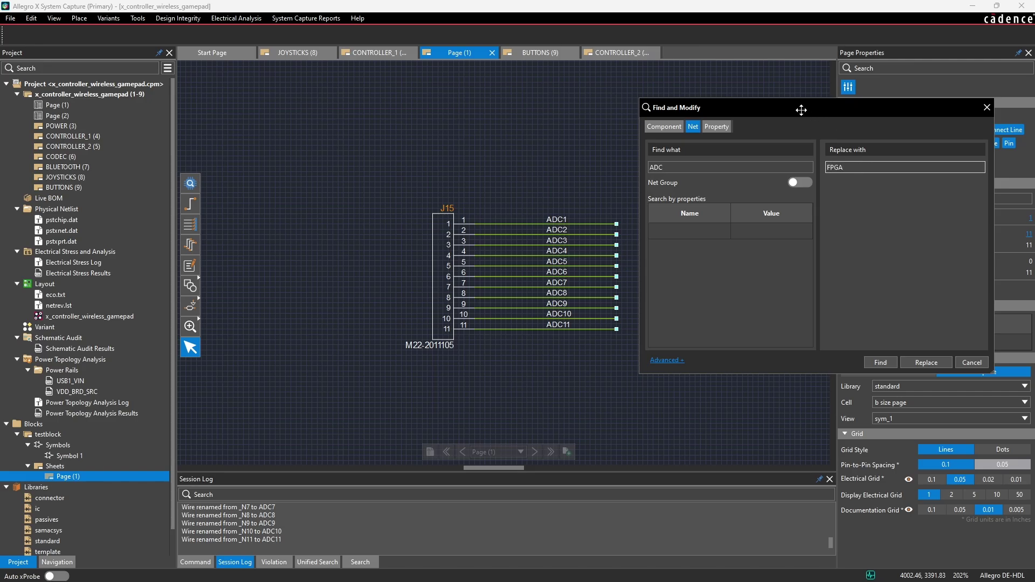
left_click_drag(801, 110, 804, 107)
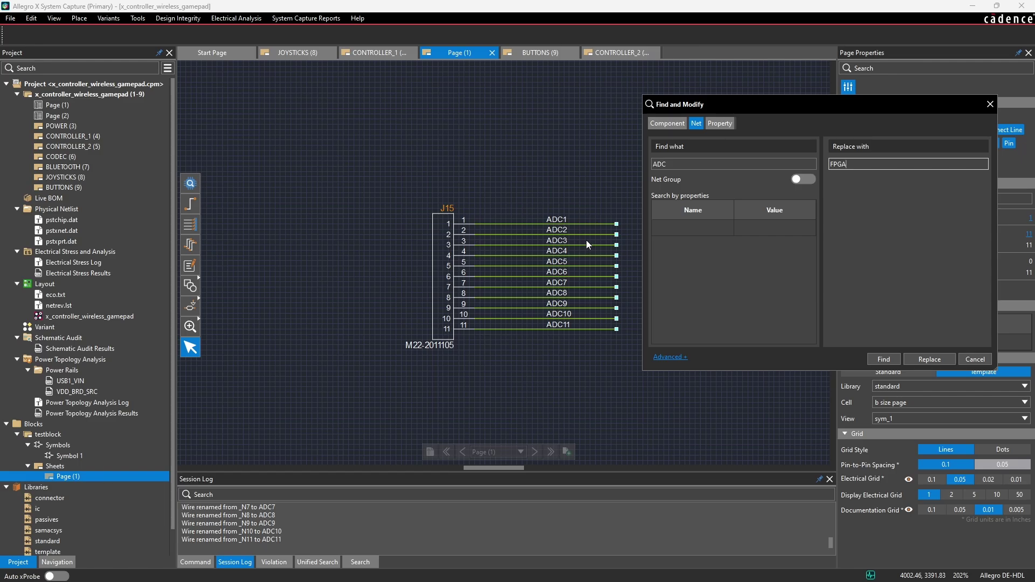
left_click(681, 358)
left_click_drag(740, 104, 727, 68)
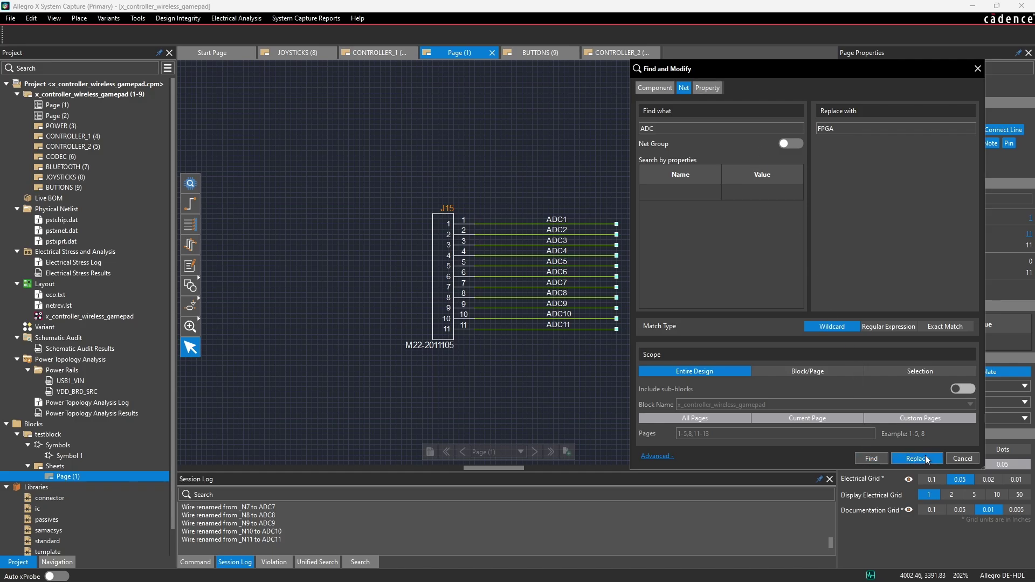
left_click(871, 458)
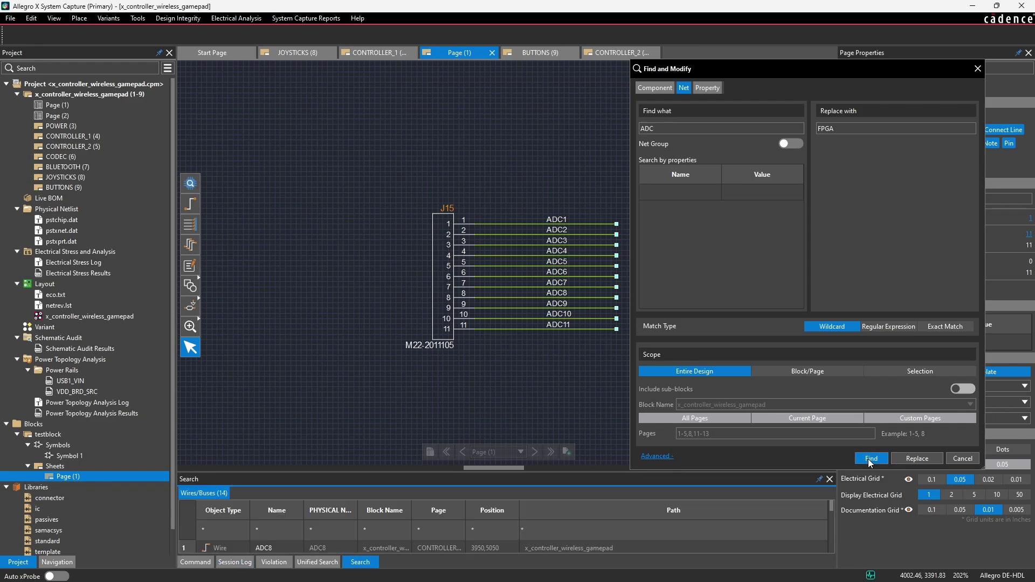
Enlarge the search results, review the matching wires and open the ADC4 match on CONTROLLER_1.
left_click(425, 469)
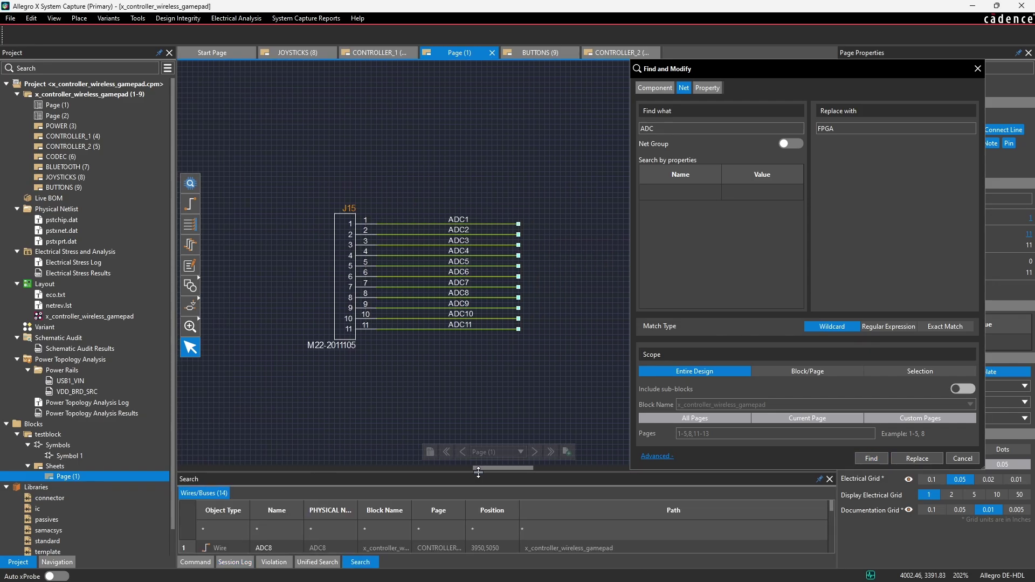
left_click_drag(484, 473, 478, 379)
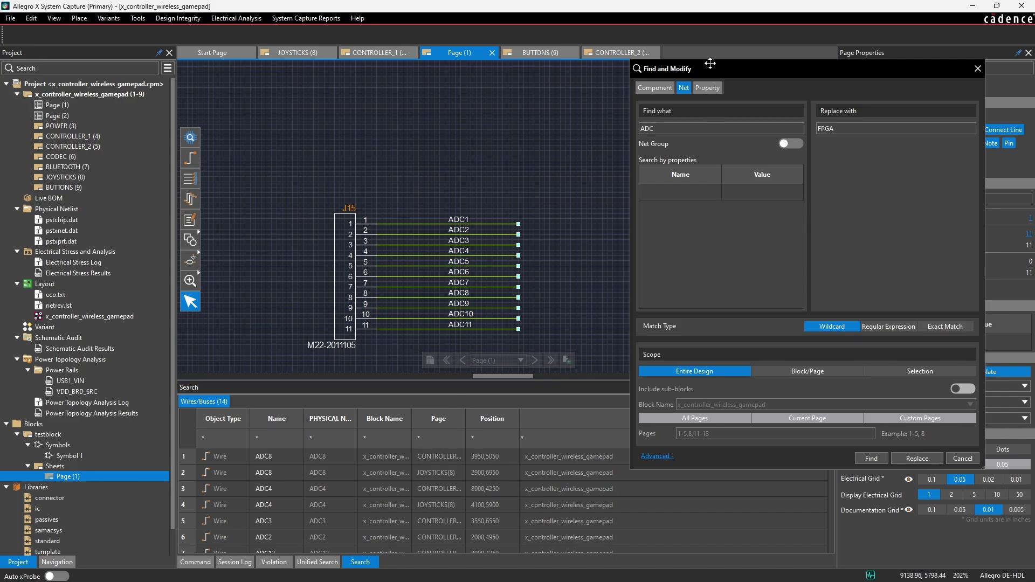
left_click_drag(709, 69, 677, 87)
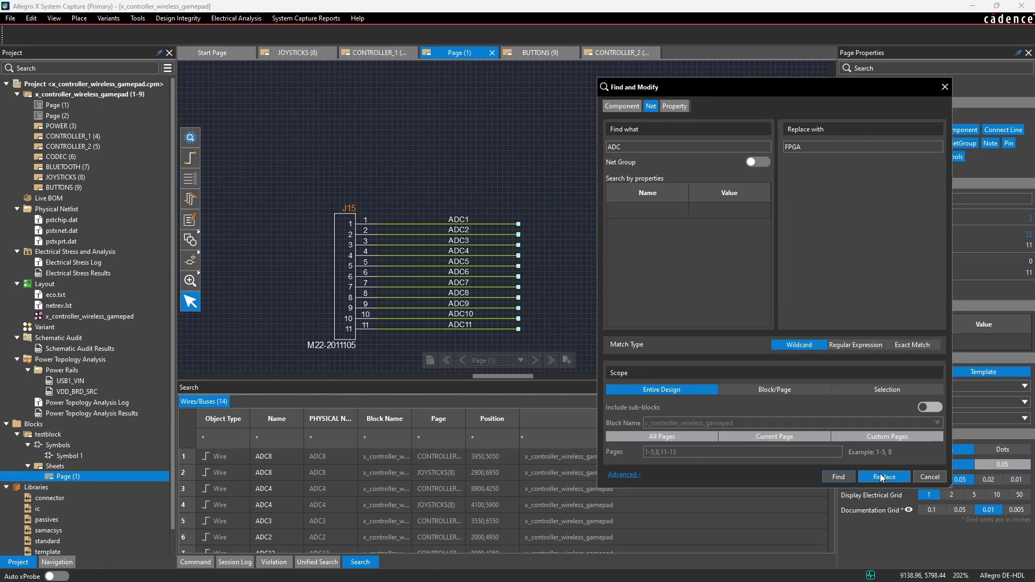
scroll(296, 483, "down", 2)
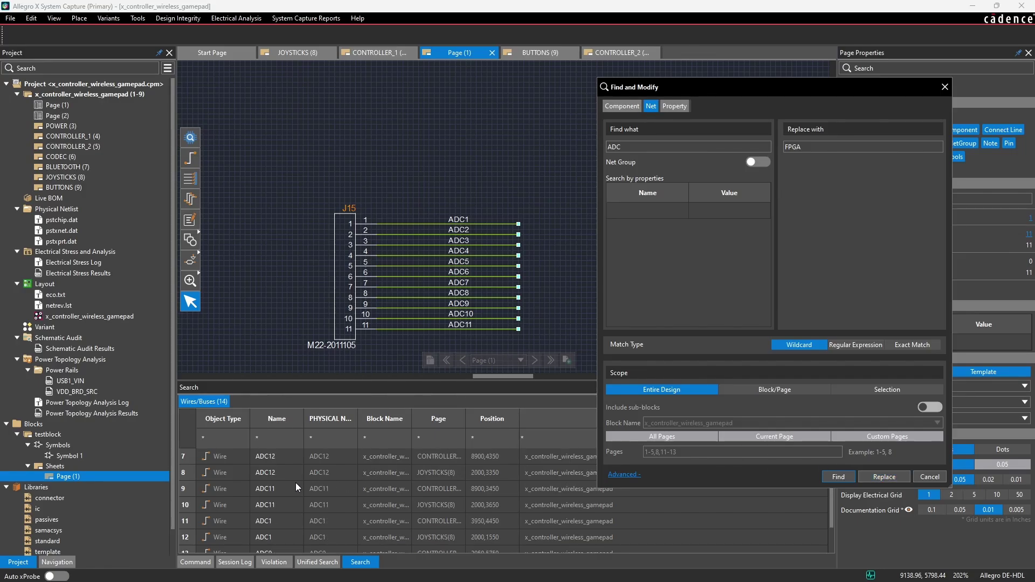
scroll(292, 487, "up", 2)
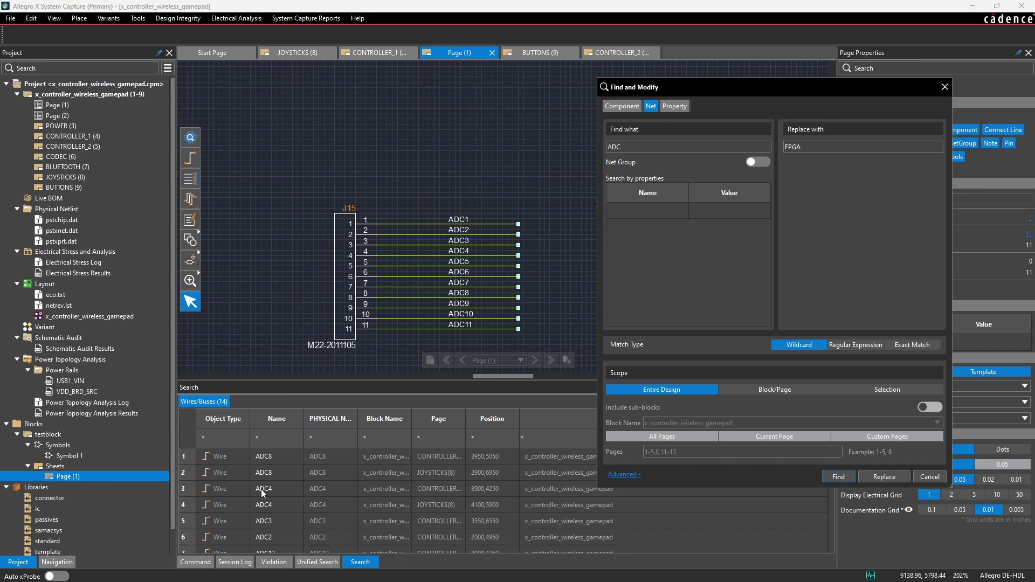
left_click(425, 488)
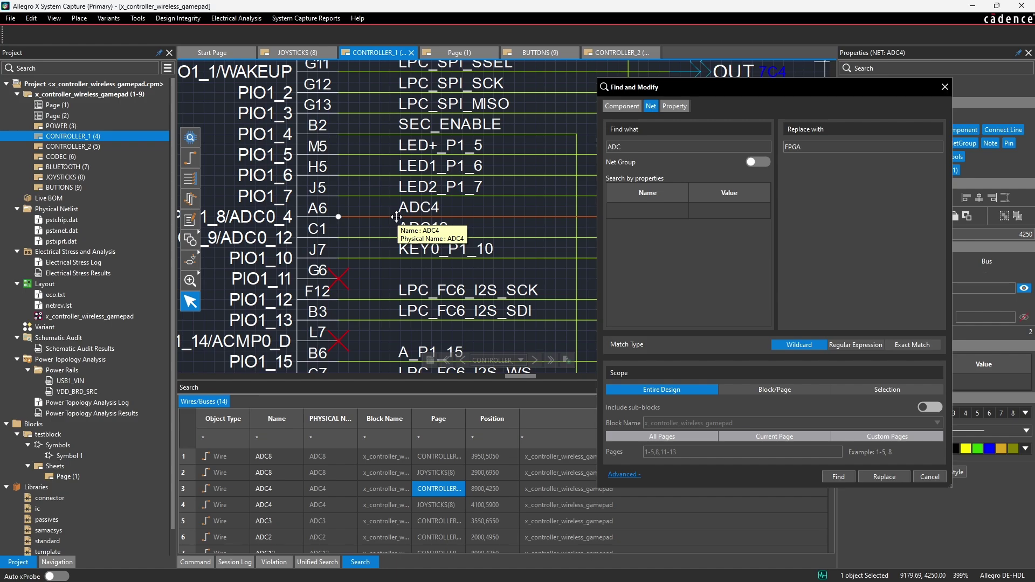
Return to testblock's Page (1), switch the search scope to Block/Page and cancel the find and replace.
double_click(96, 473)
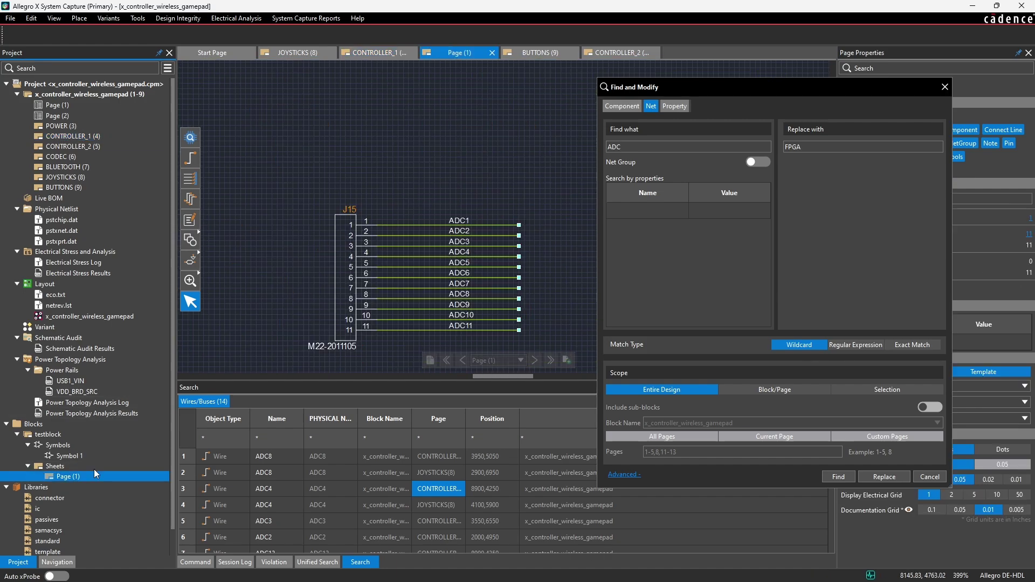
middle_click_drag(398, 330, 415, 293)
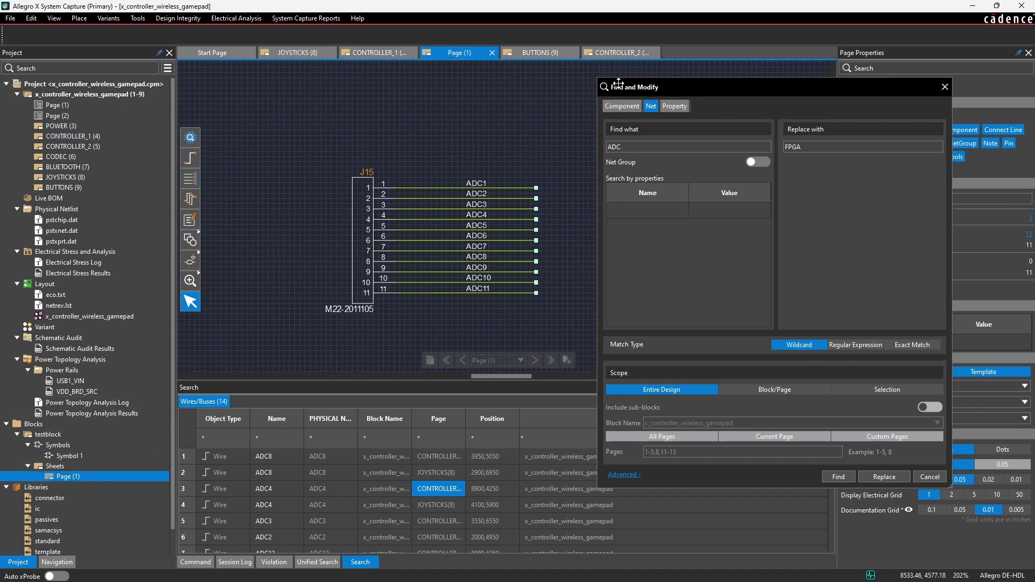
left_click(768, 389)
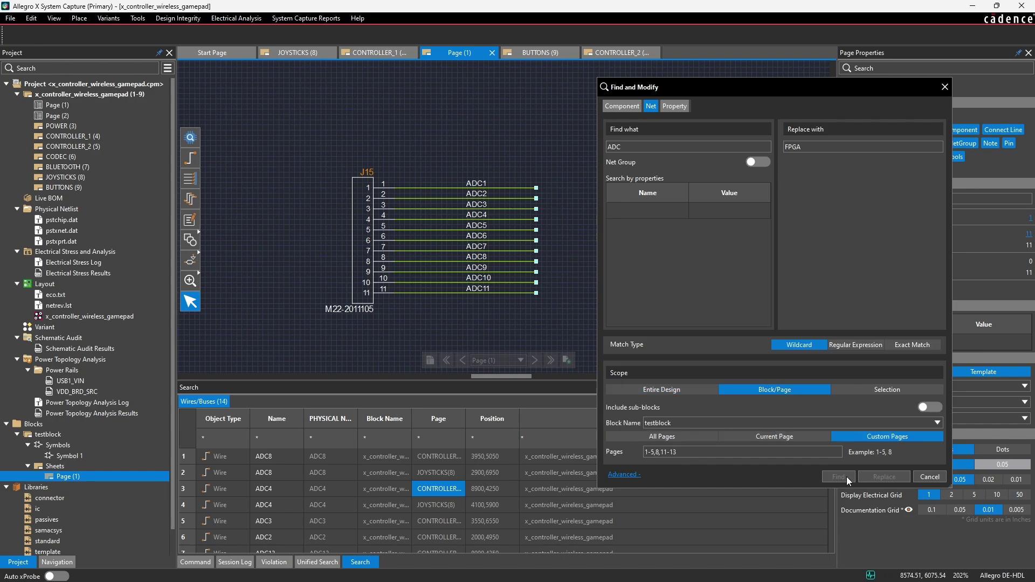
left_click(929, 477)
Reopen find and replace for nets on the testblock page, with ADC to find and FPGA as the replacement.
left_click(31, 18)
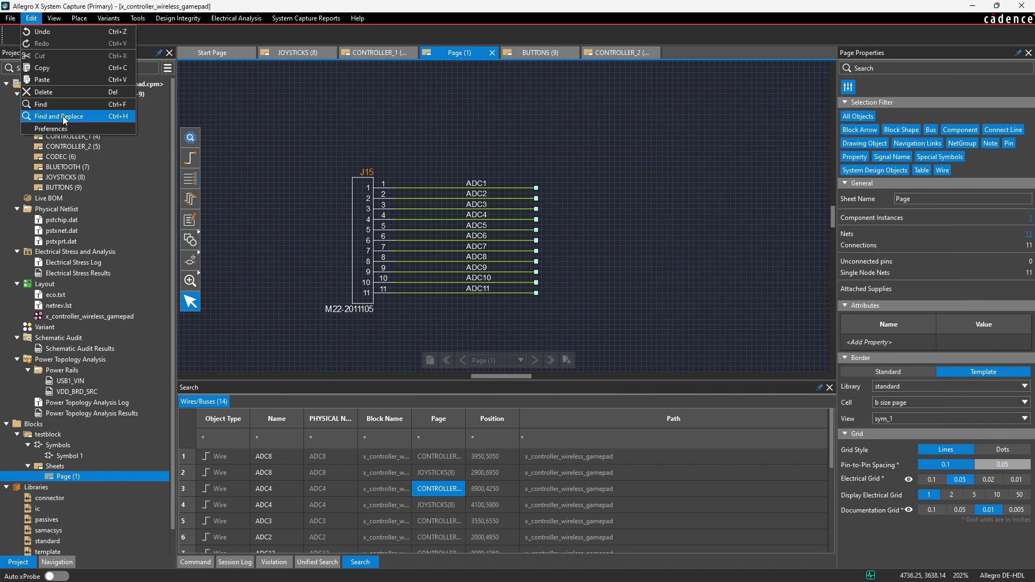
left_click(63, 116)
left_click(651, 106)
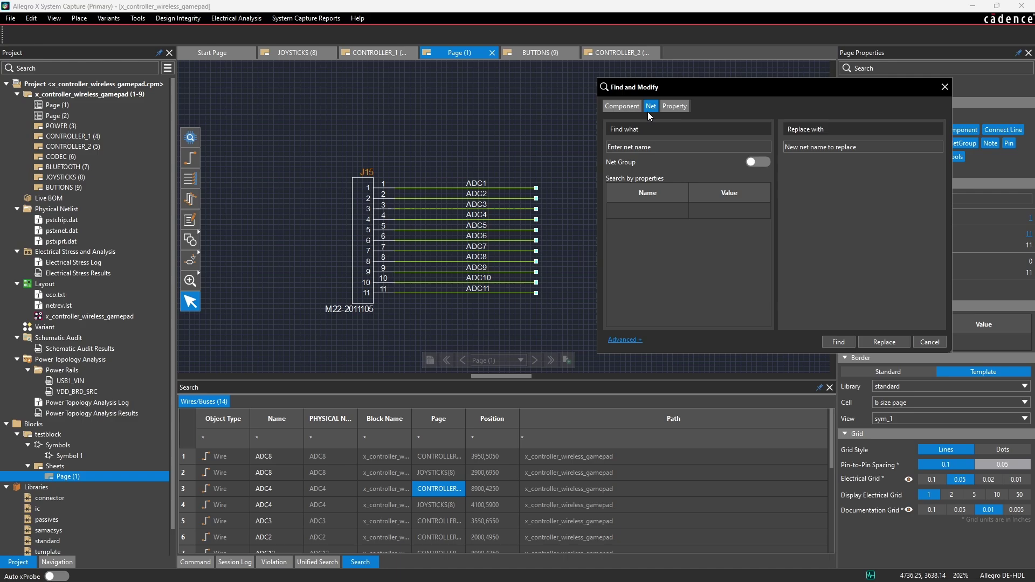
left_click(650, 147)
type("ADC")
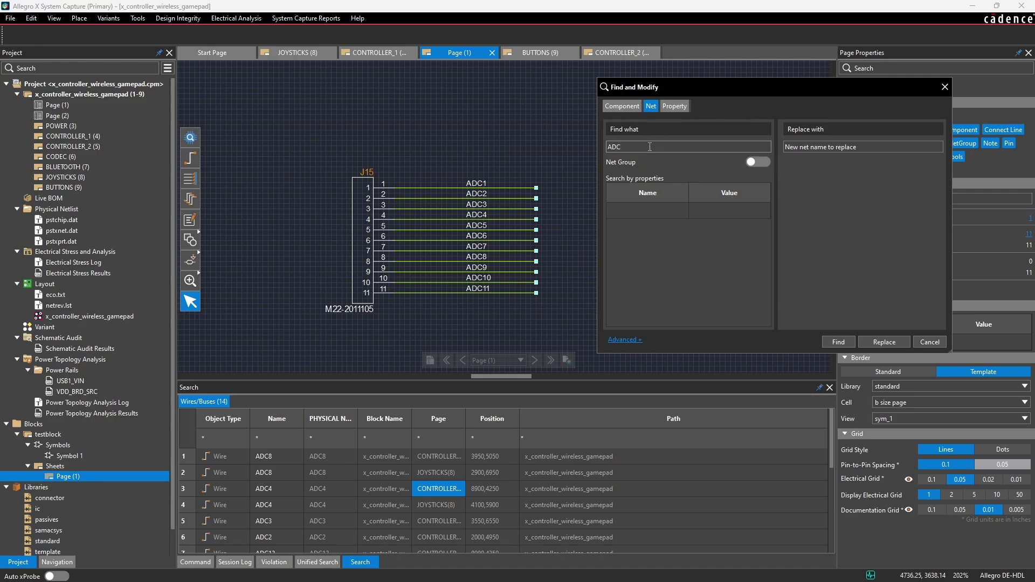
left_click(816, 148)
type("FPGA")
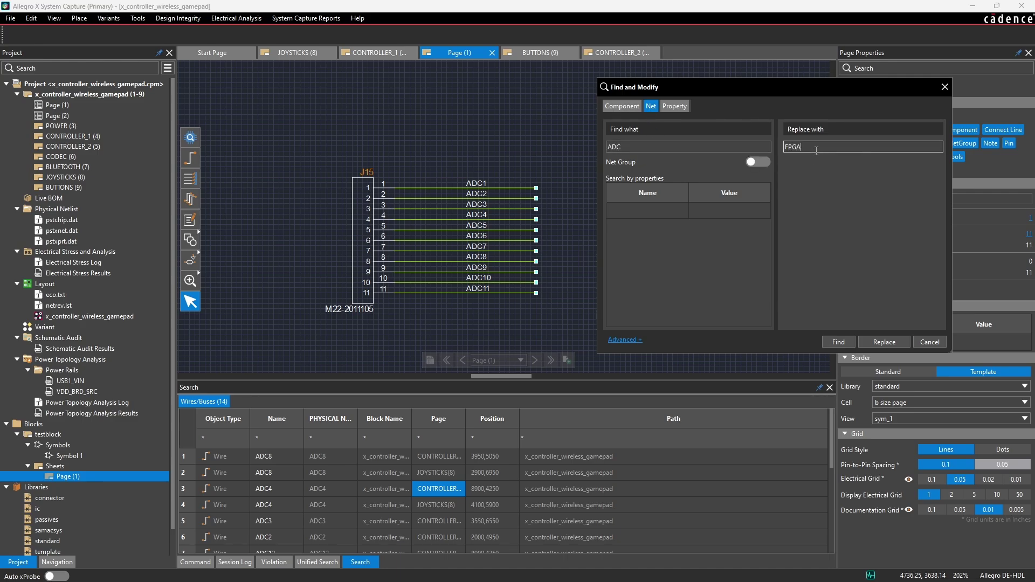
Limit the scope to the current page of testblock and find the matching nets.
left_click(628, 341)
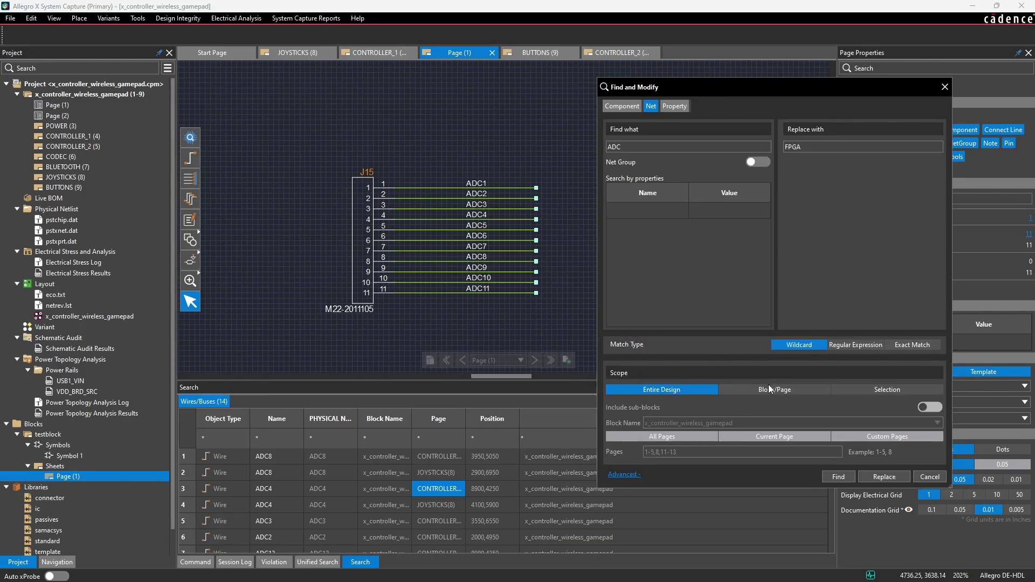
left_click(770, 389)
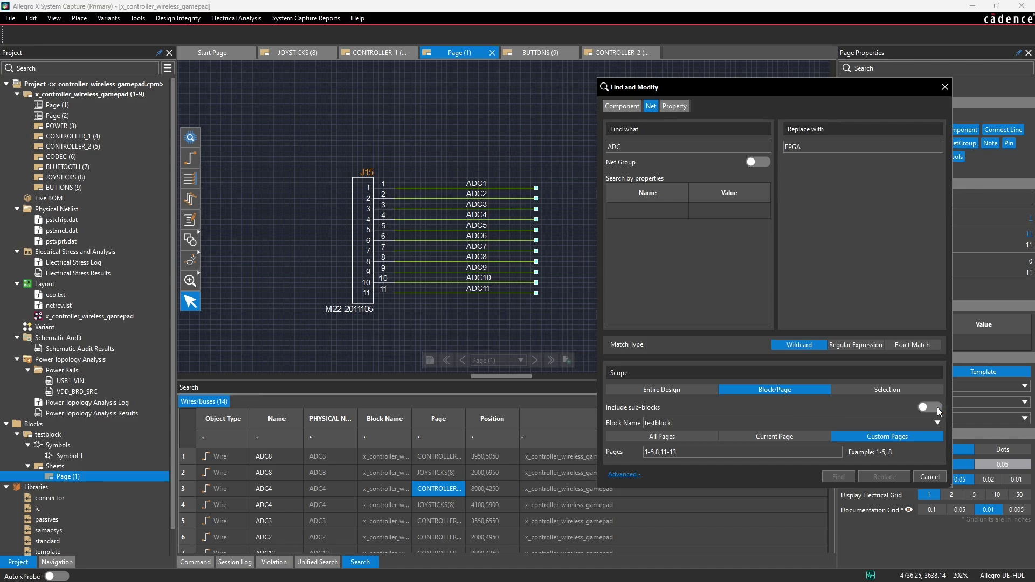
left_click(756, 438)
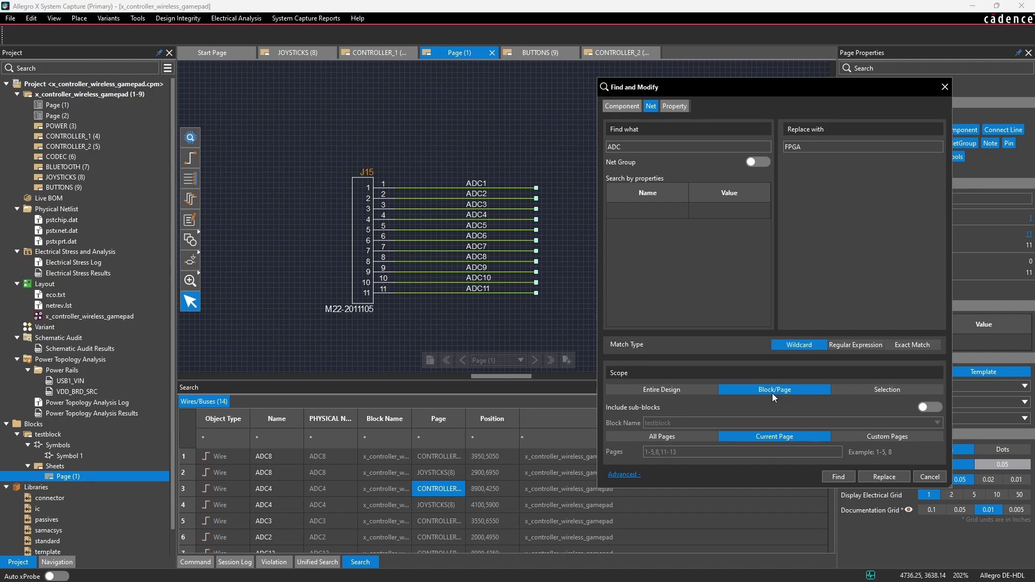
left_click(838, 478)
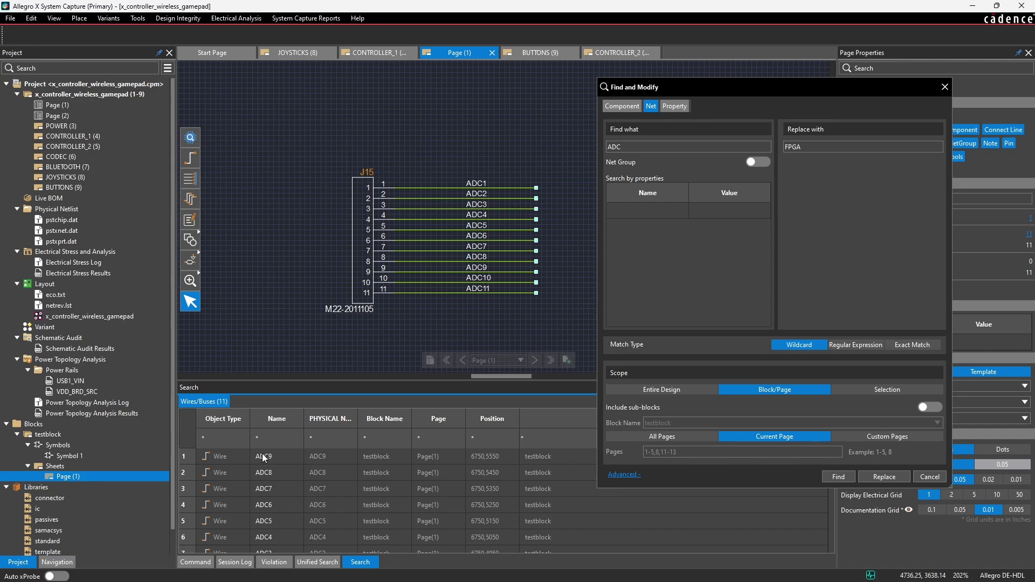
Review the matches on the testblock page, replace ADC with FPGA in their net names and accept losing the command history.
scroll(269, 470, "down", 3)
scroll(269, 470, "up", 3)
scroll(376, 480, "down", 3)
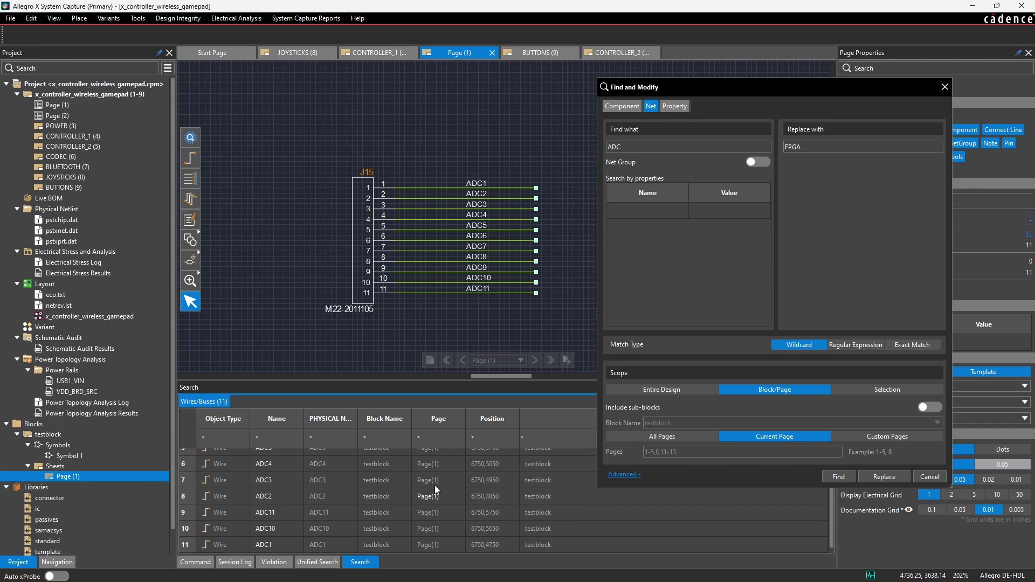
mouse_move(65, 478)
left_click(879, 476)
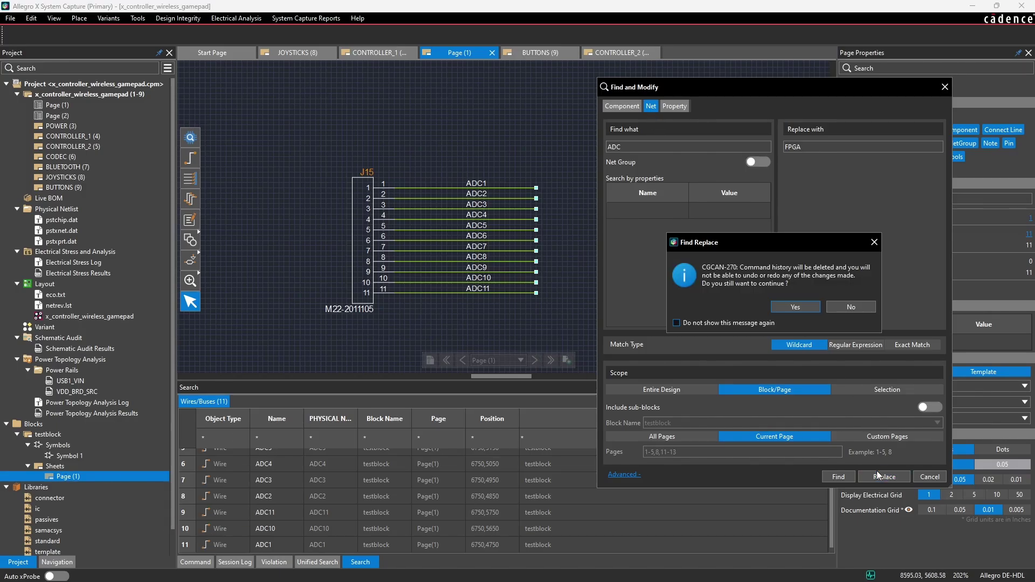
left_click(798, 306)
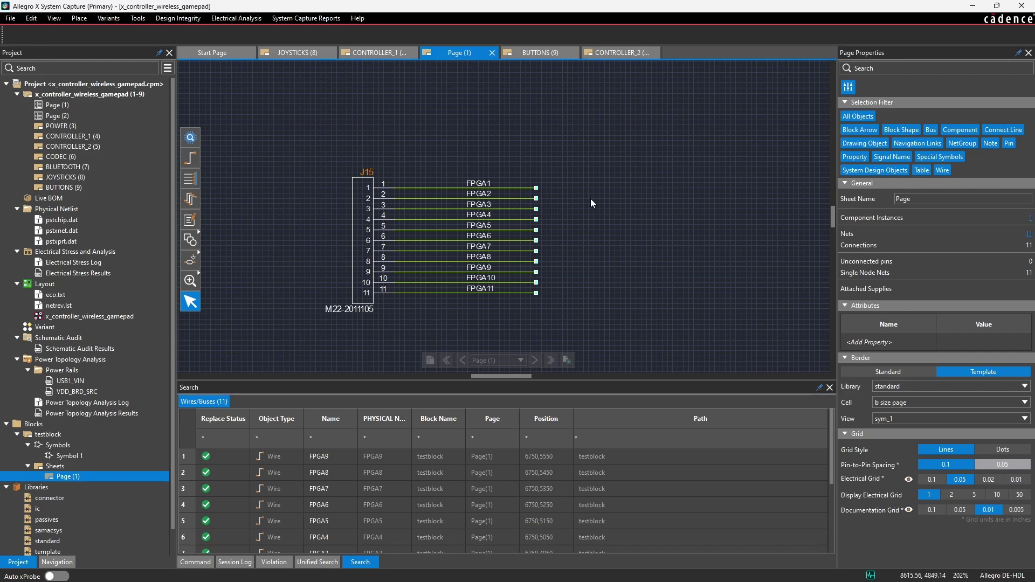
Open the CONTROLLER_1 page and check the name of the ADC4 net.
double_click(82, 135)
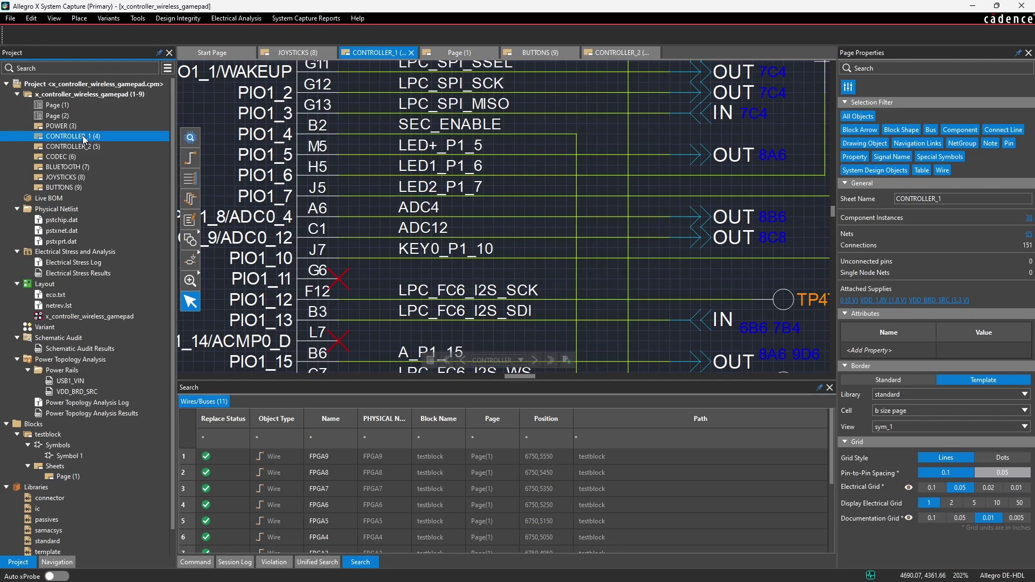
left_click(371, 216)
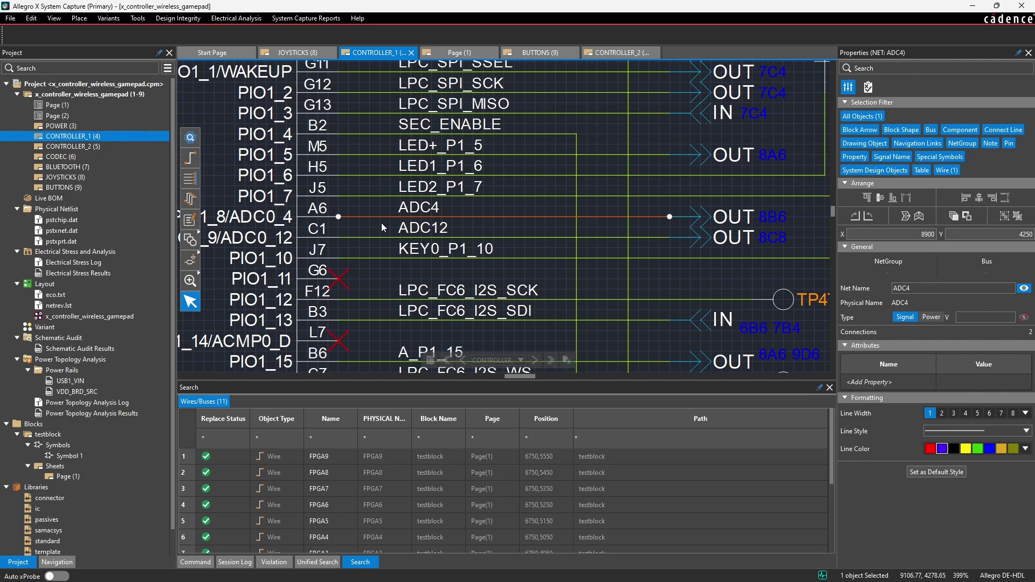
left_click(483, 206)
Open find and replace on CONTROLLER_1 and review its net, component and advanced options.
left_click(31, 20)
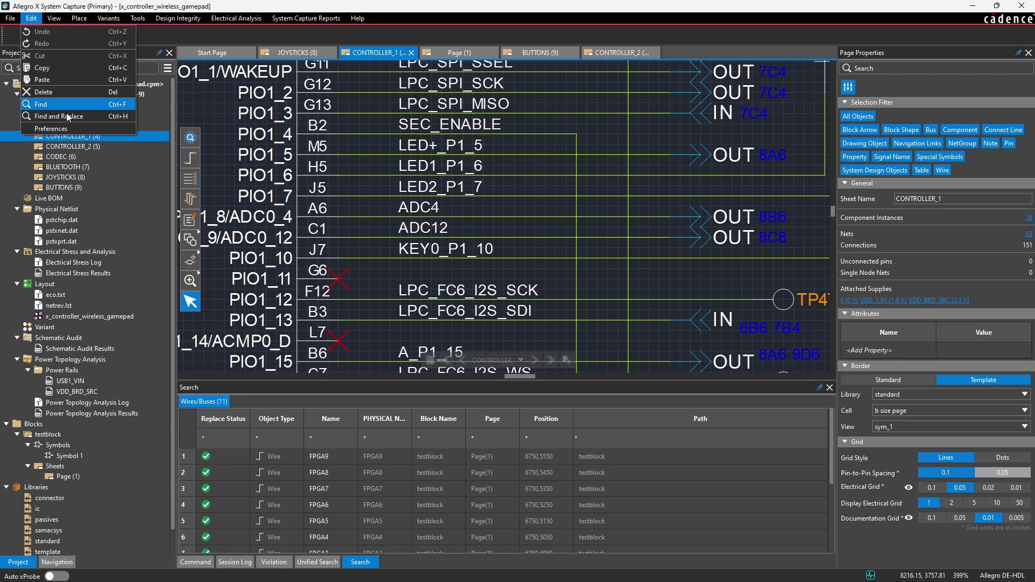
left_click(60, 120)
left_click(652, 107)
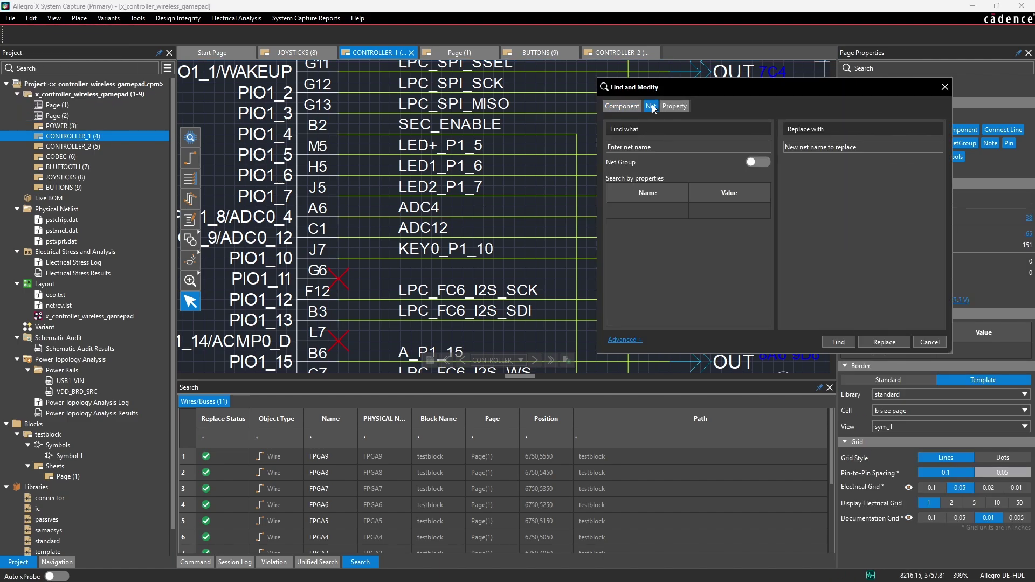
left_click(630, 108)
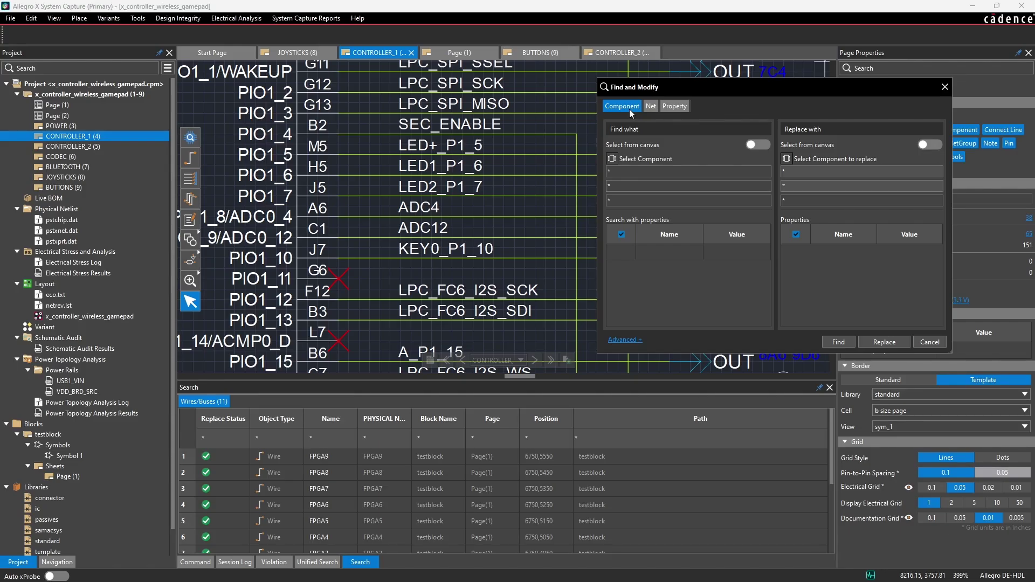
left_click(623, 341)
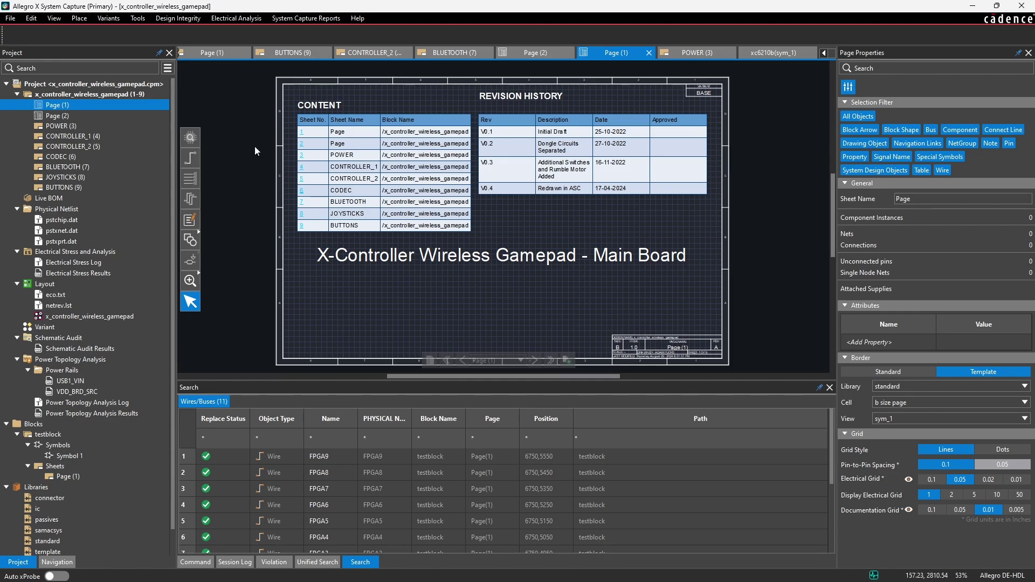
Open the preferences from the project's title page and review the list of custom variables.
left_click(31, 18)
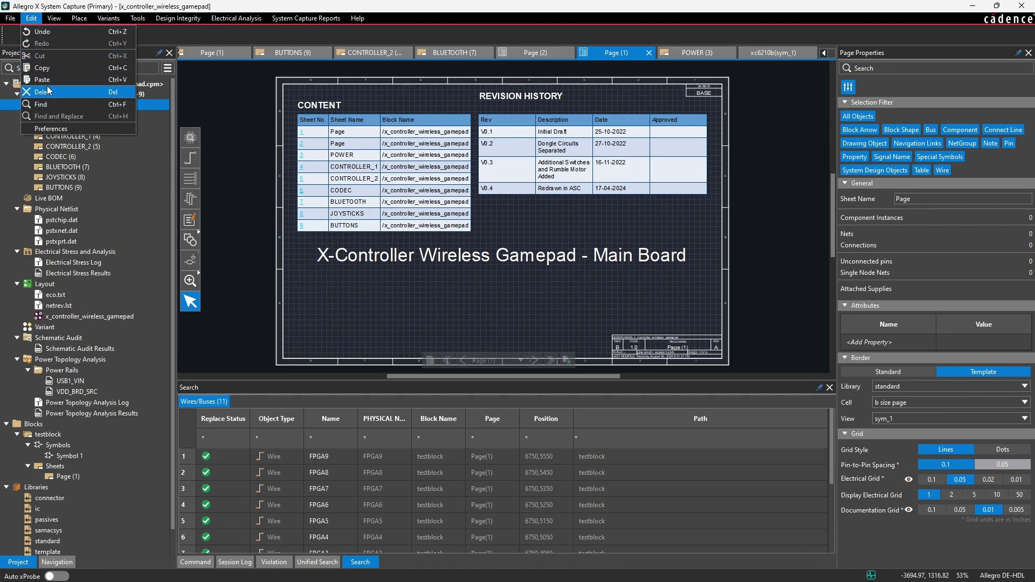
left_click(43, 129)
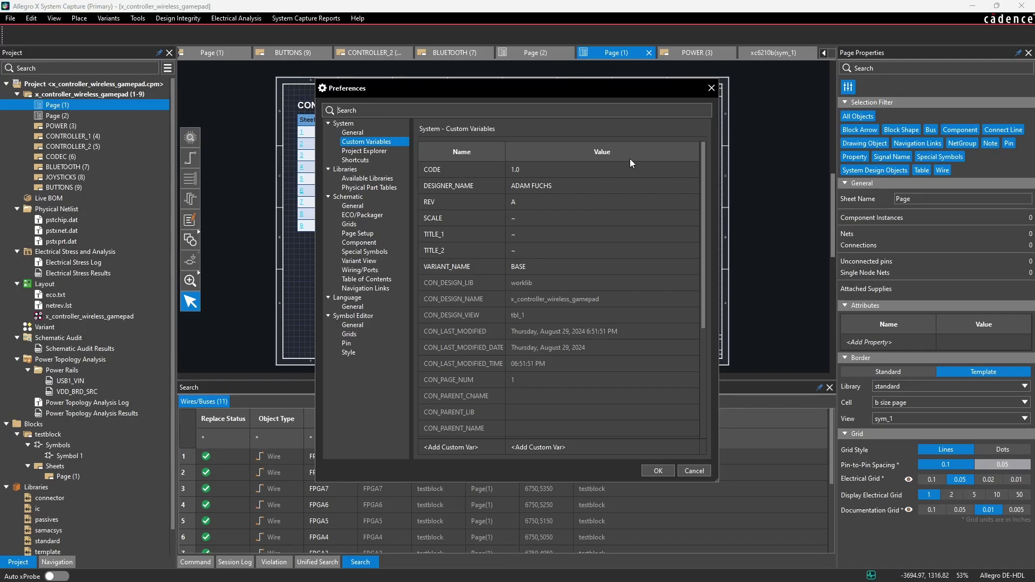
left_click_drag(702, 208, 718, 325)
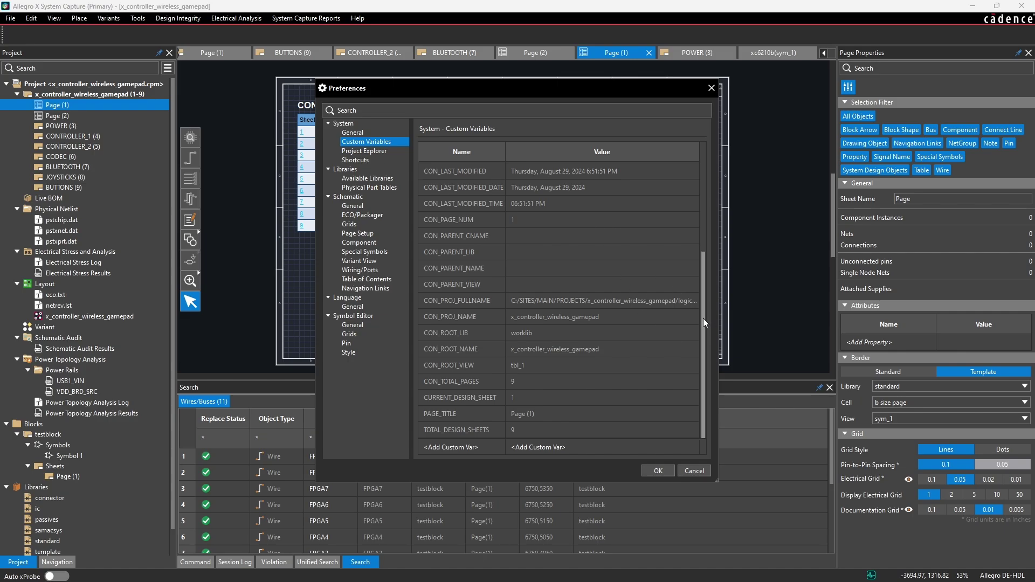
left_click_drag(703, 318, 704, 294)
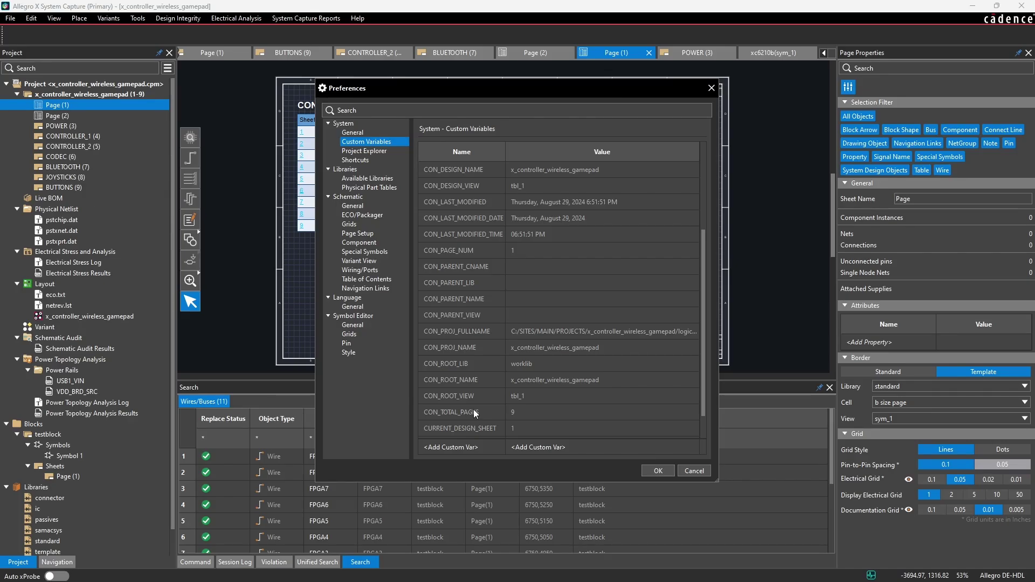
Add a custom variable named VARIABLE with the value 14 to the project.
scroll(478, 403, "up", 3)
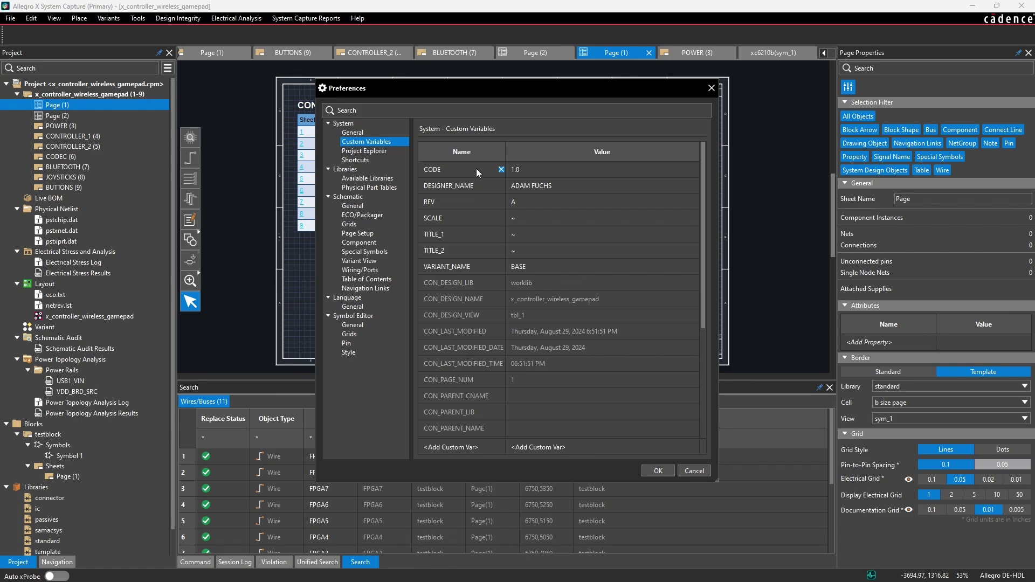
double_click(463, 447)
type("VARIABLE")
key("Tab")
type("14")
left_click(655, 471)
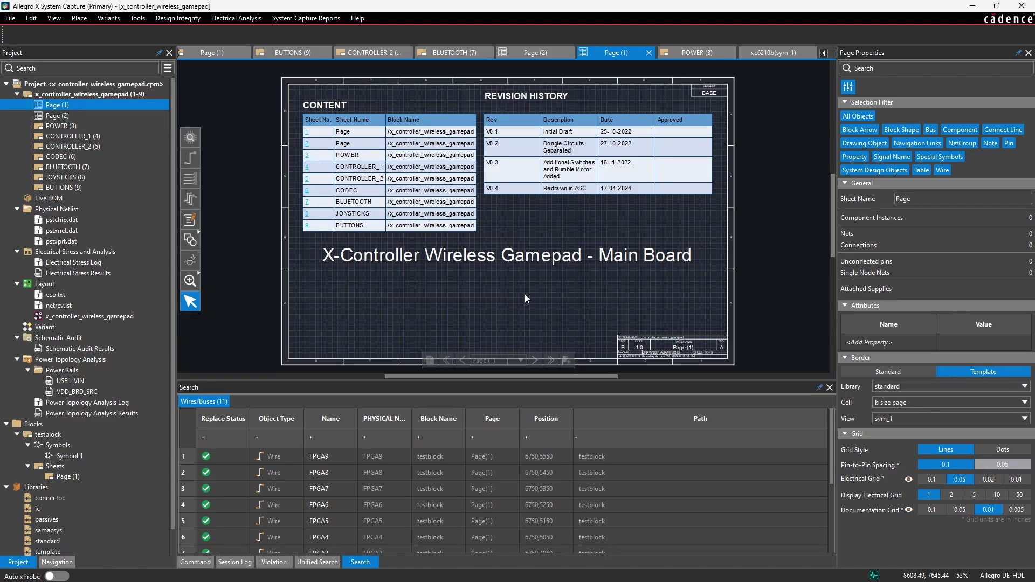
left_click(190, 220)
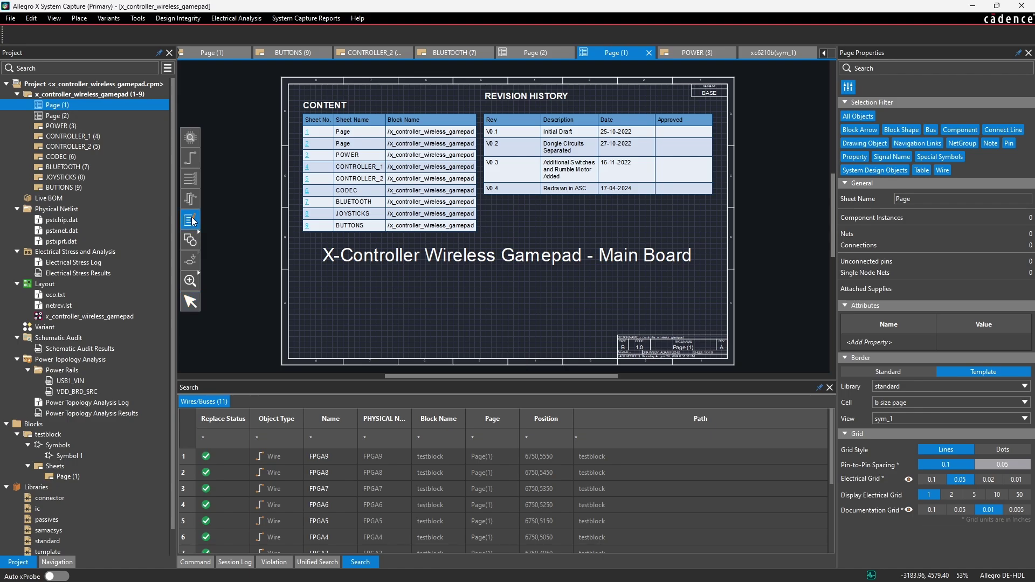
left_click(497, 219)
middle_click_drag(497, 219, 474, 295)
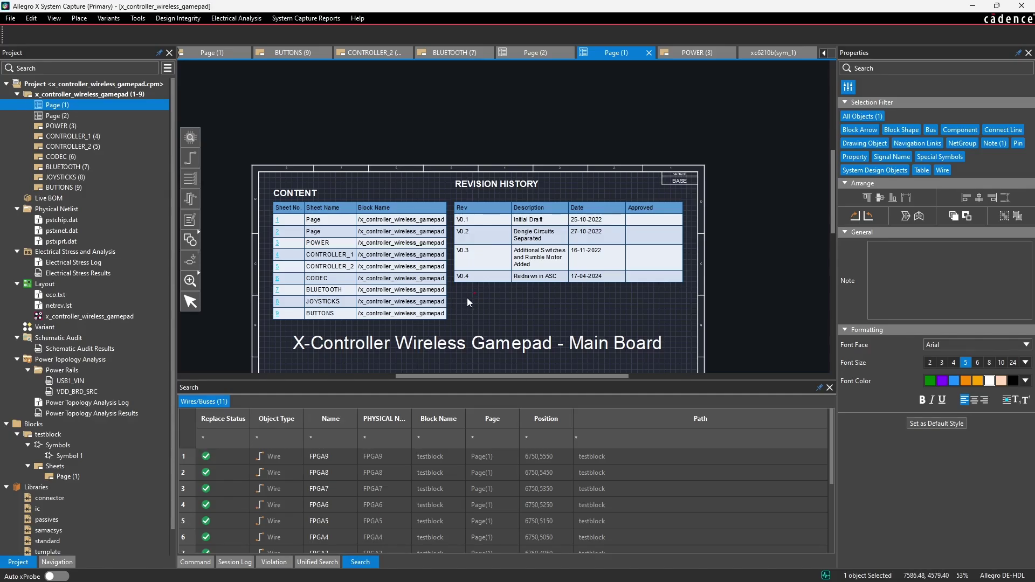
left_click(480, 300)
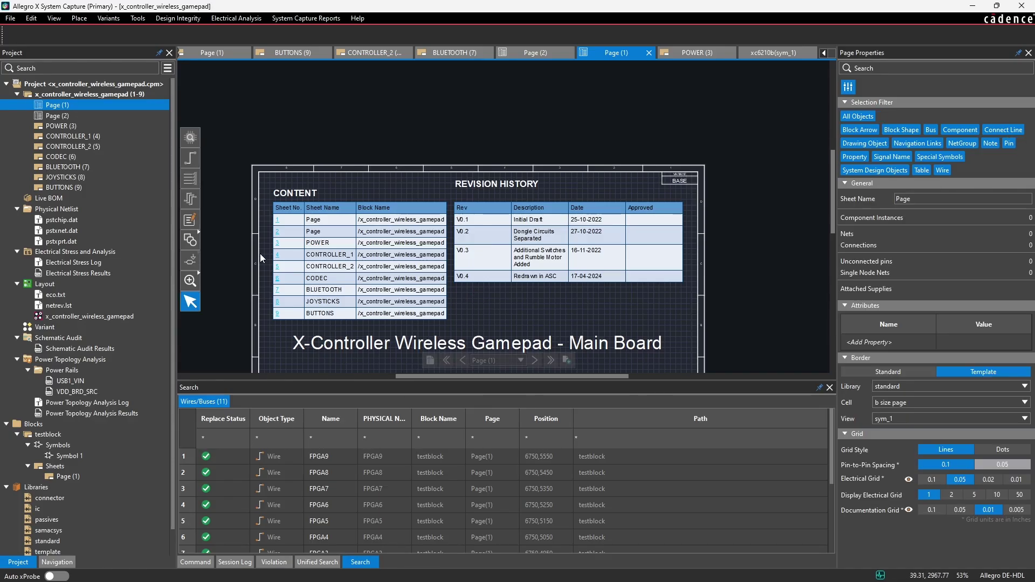
Place a note below the X-Controller Wireless Gamepad title that references the custom variable as $VARIABLE.
middle_click_drag(435, 291, 444, 175)
scroll(372, 256, "up", 3)
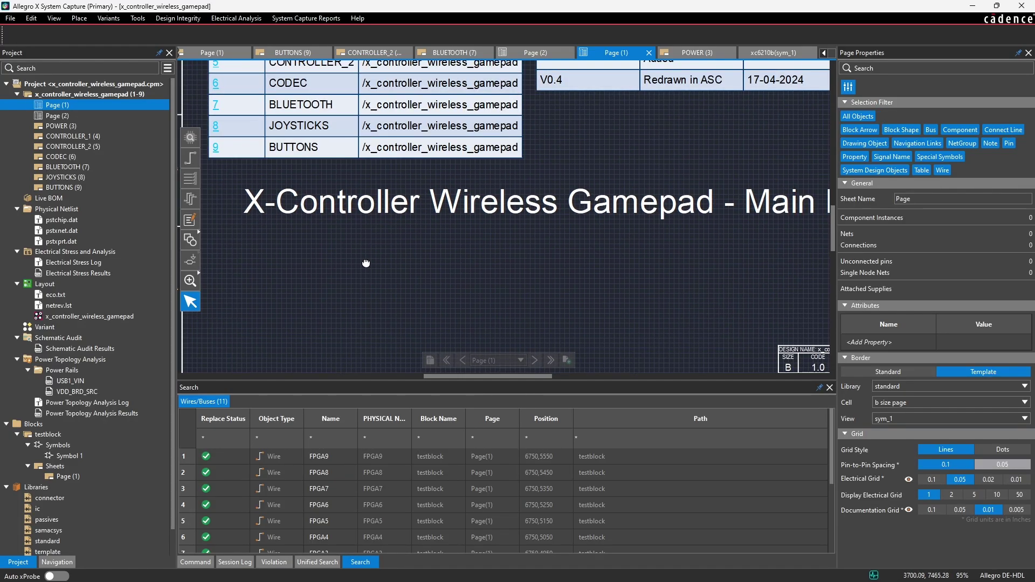
scroll(280, 224, "up", 2)
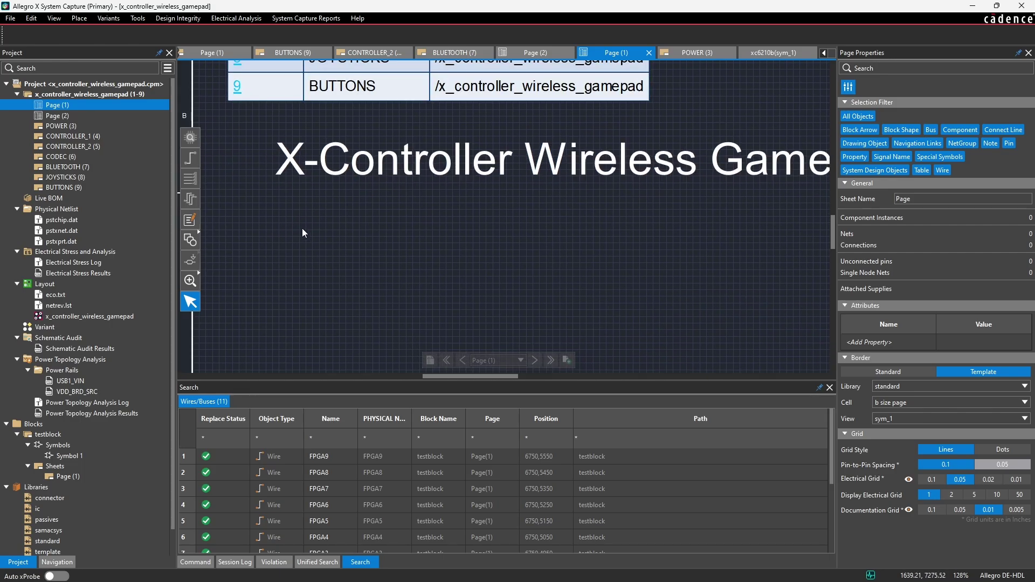
left_click(190, 220)
left_click(274, 247)
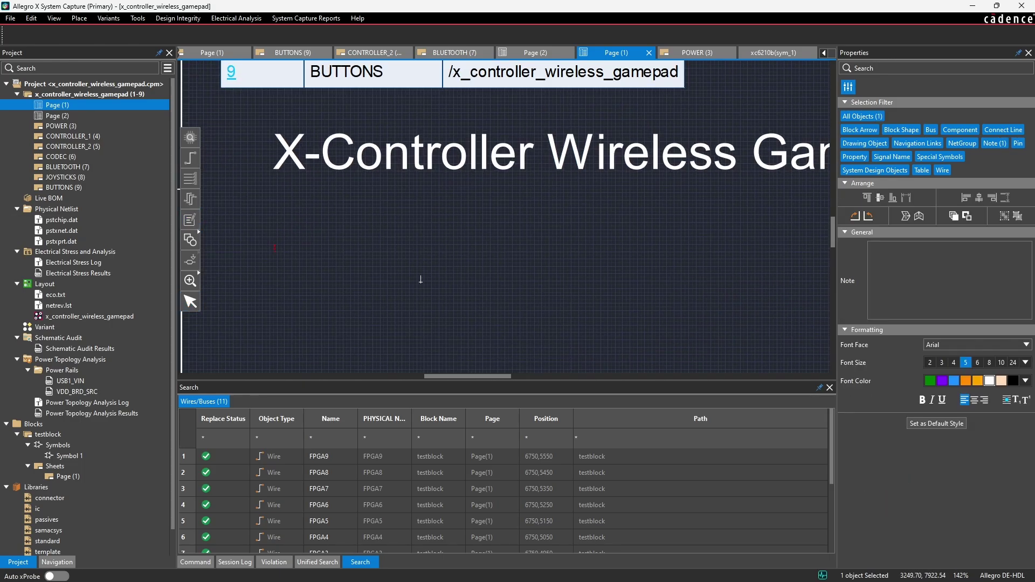
scroll(289, 246, "up", 4)
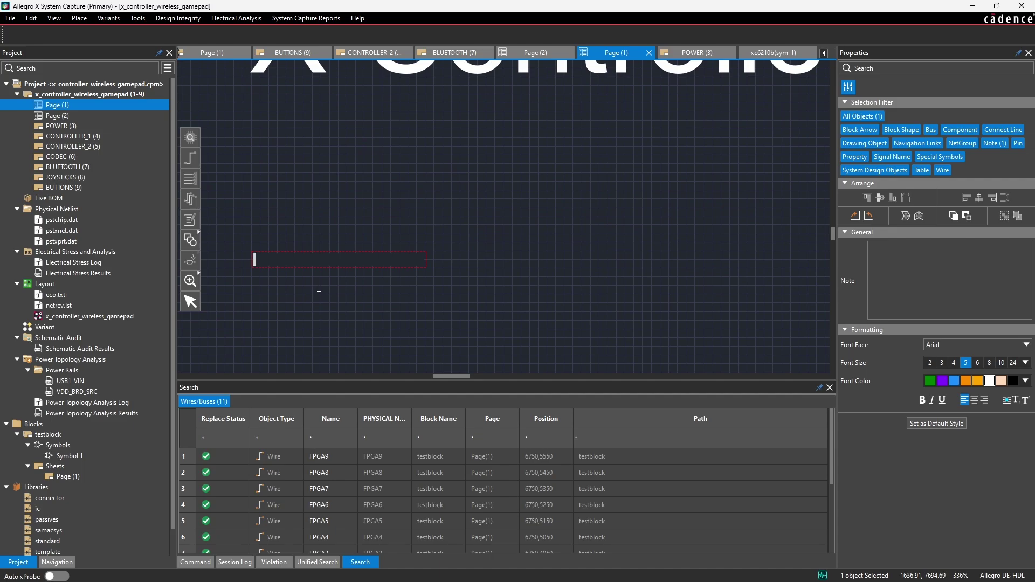
type("$")
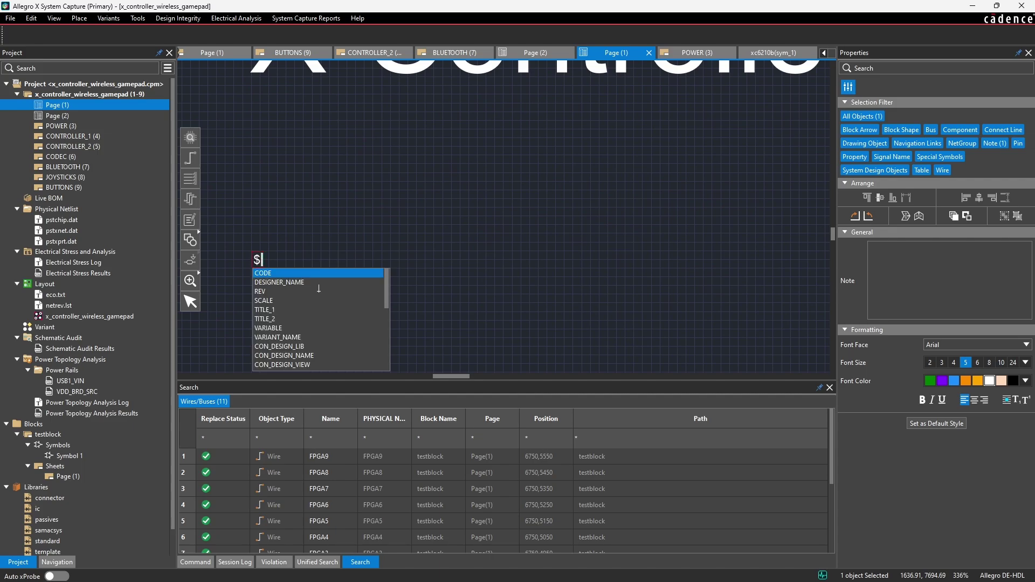
mouse_move(386, 292)
left_mouse_down()
mouse_move(384, 359)
mouse_move(386, 282)
left_mouse_up()
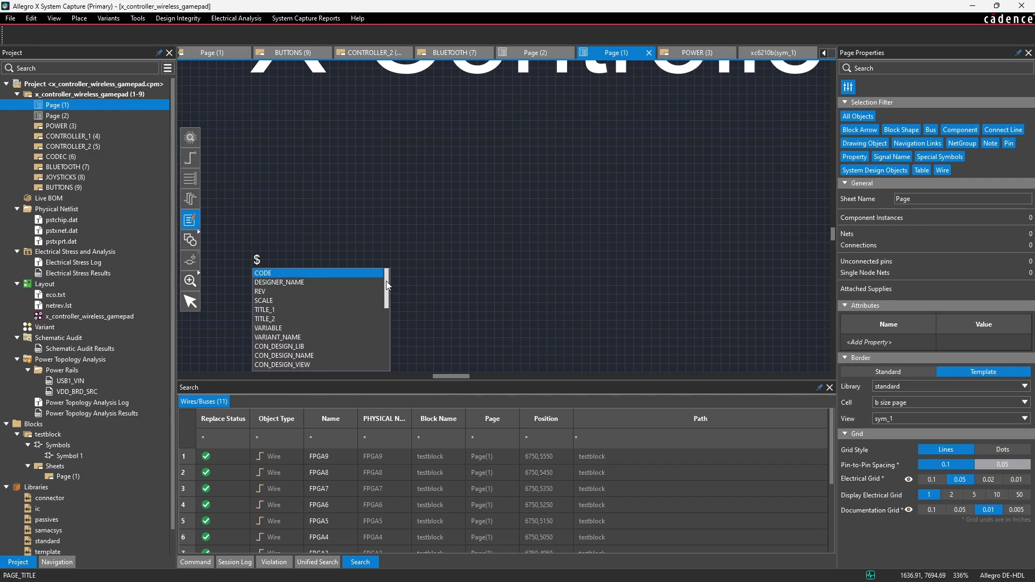
left_click(275, 328)
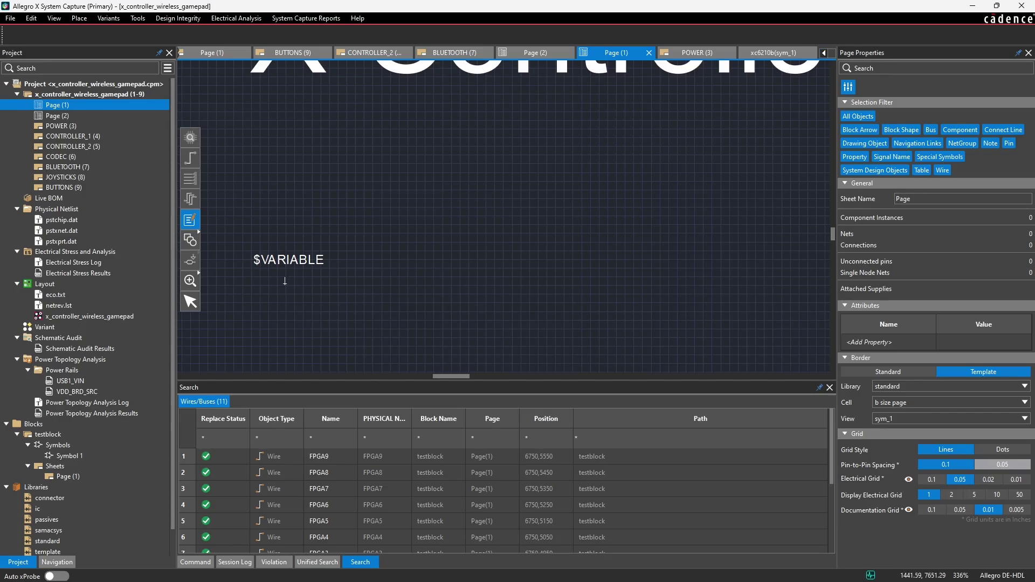
key("Escape")
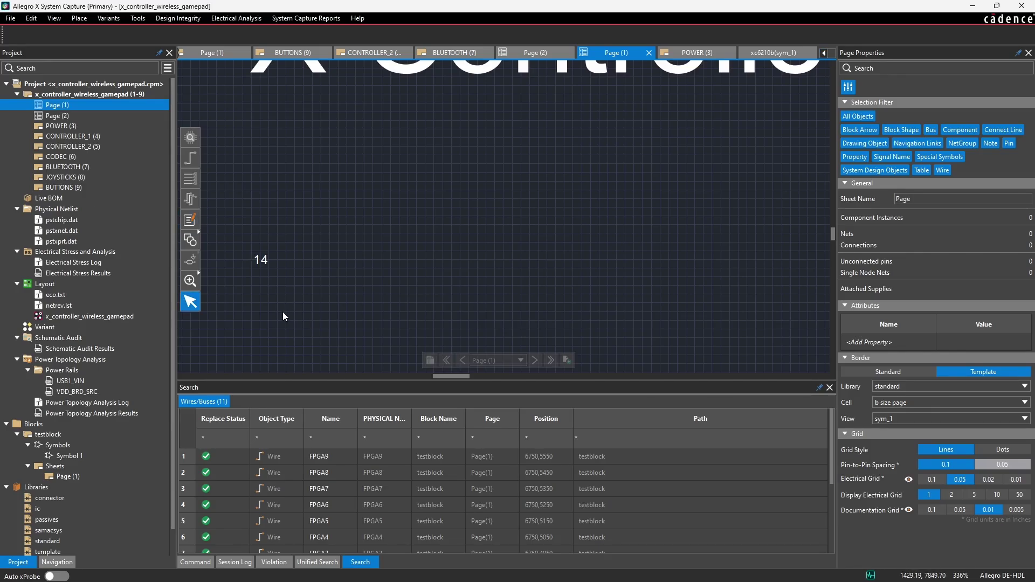
Set the font size of the $VARIABLE note to 24.
left_click(260, 256)
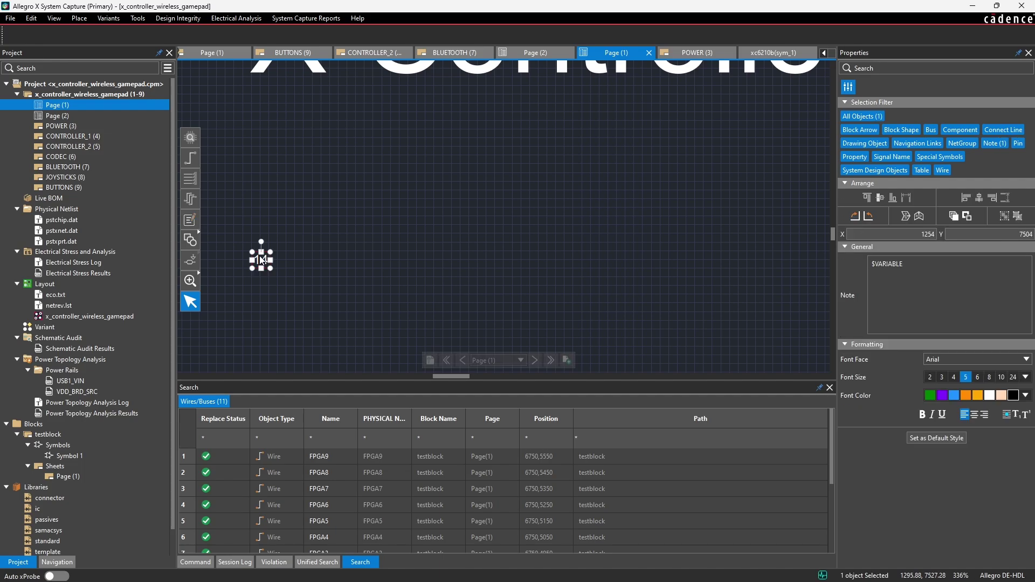
left_click(1004, 382)
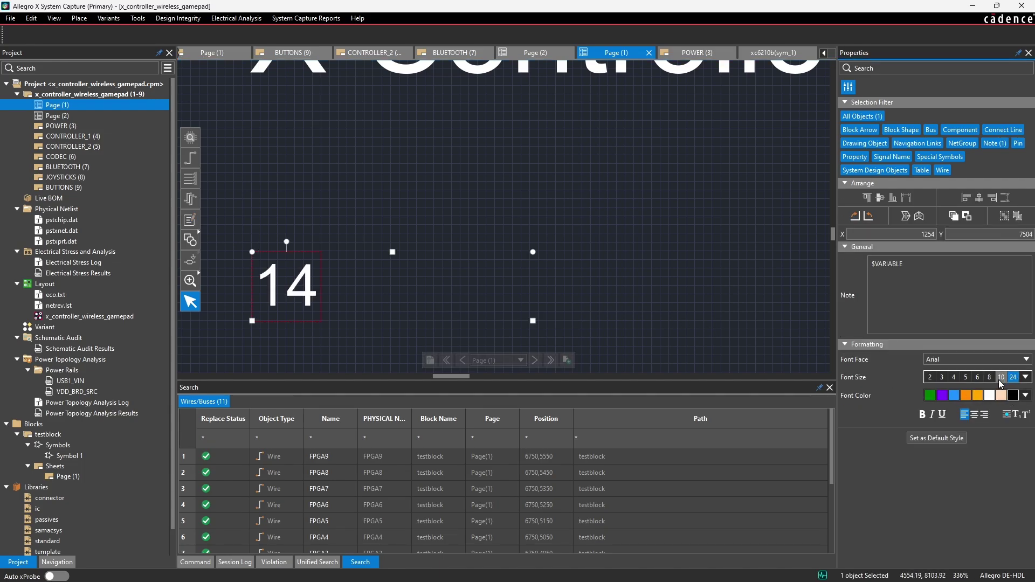
left_click(591, 235)
scroll(583, 225, "down", 1)
scroll(583, 225, "down", 3)
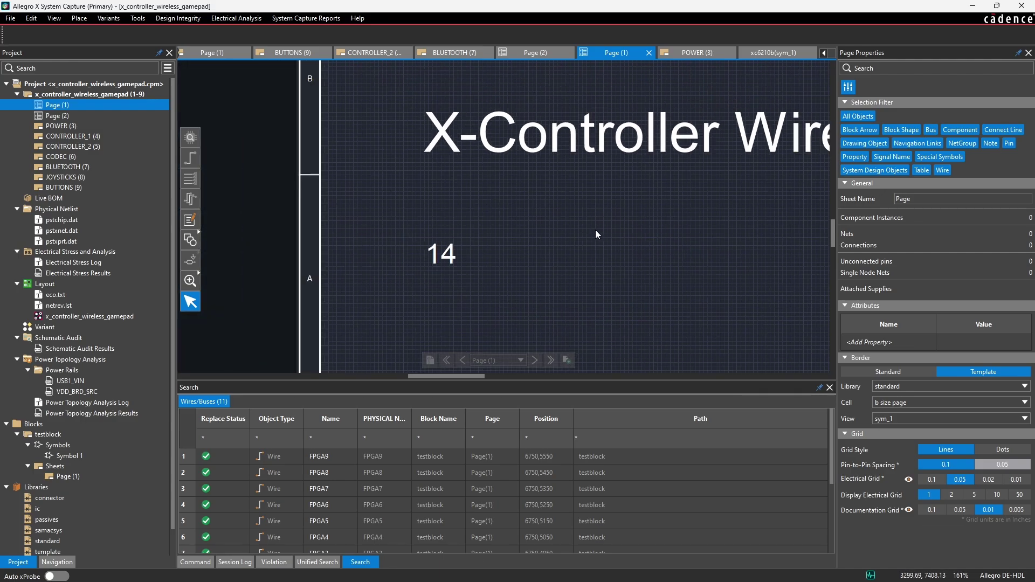
Change the value of the custom variable VARIABLE to HELLO WORLD in the preferences.
left_click(32, 17)
left_click(64, 128)
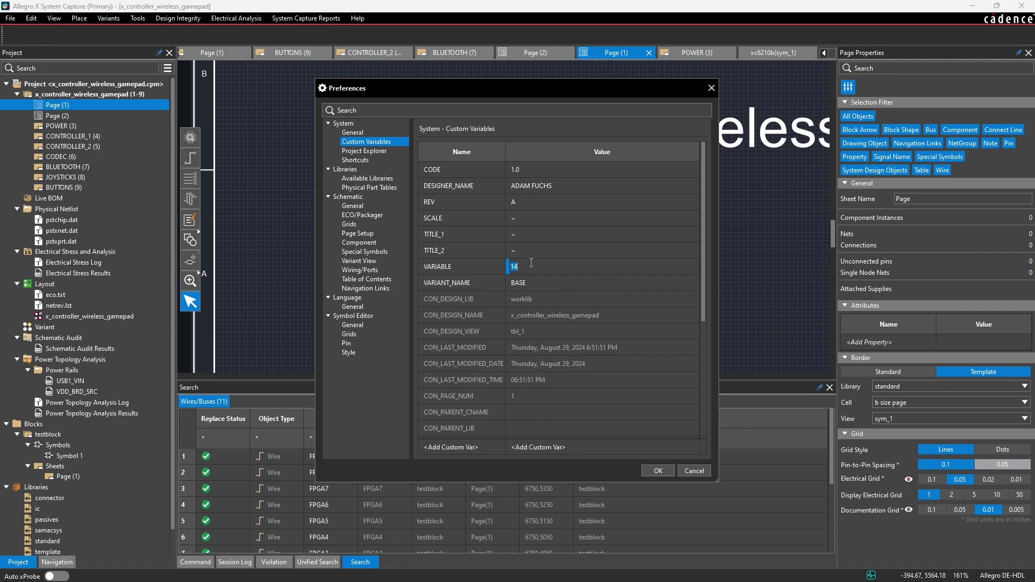
type("HELLO WORLD")
left_click(664, 471)
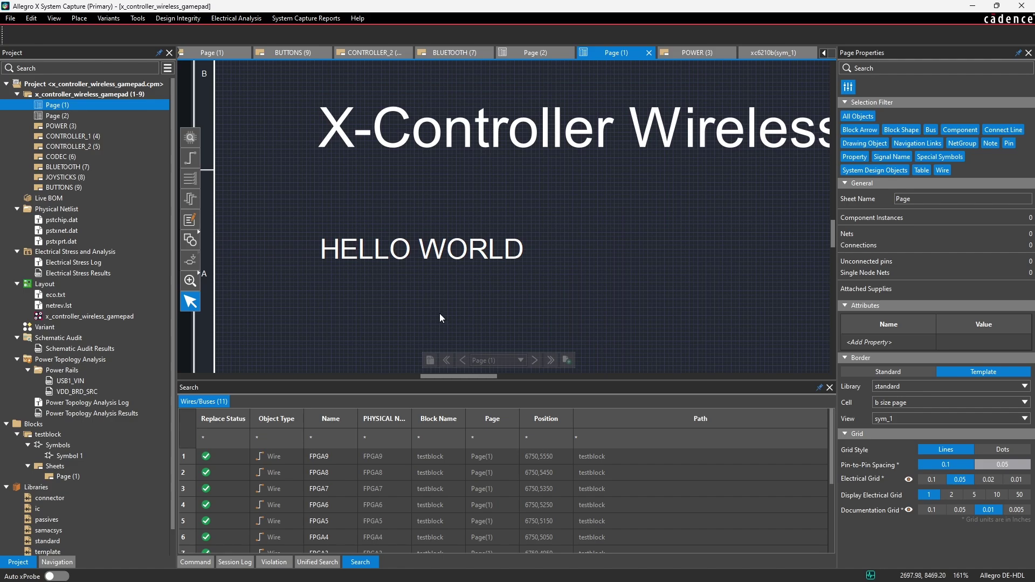
Delete the HELLO WORLD note below the title.
left_click_drag(577, 294, 273, 210)
key("Delete")
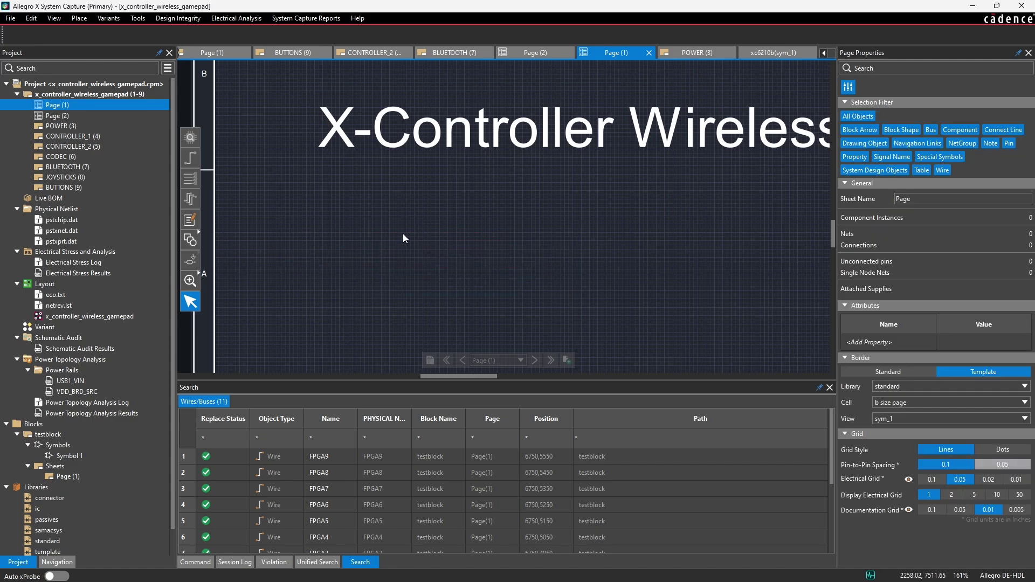
scroll(505, 222, "down", 3)
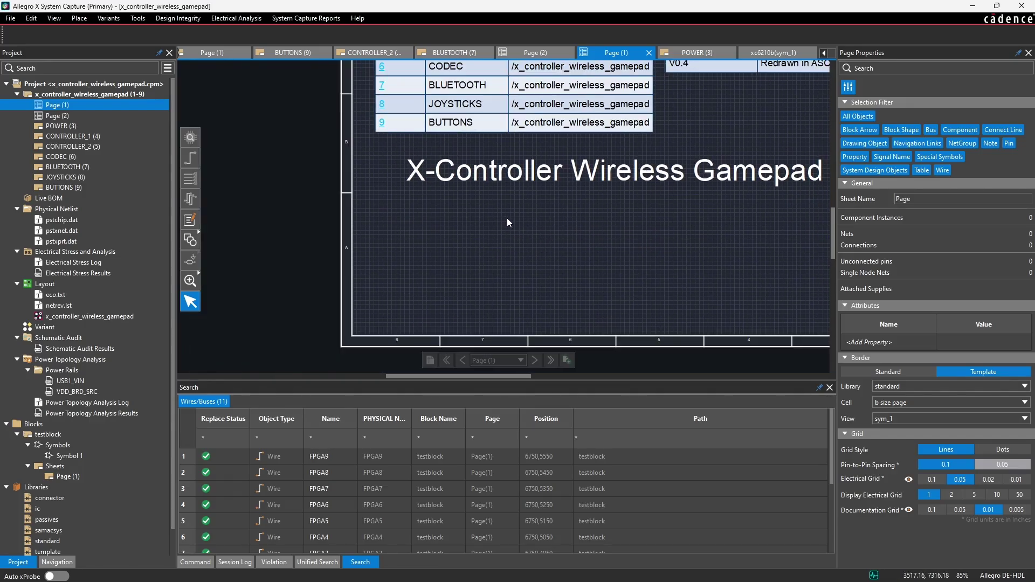
middle_click_drag(507, 218, 522, 237)
scroll(522, 236, "down", 3)
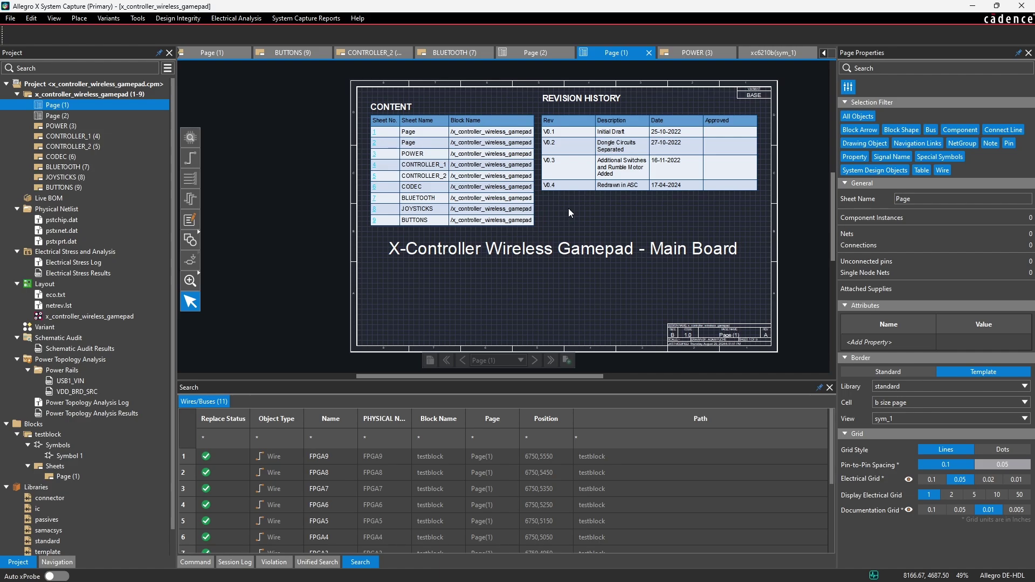
Review the custom variables in the preferences and examine where the page's title block and VARIANT box use them.
left_click(30, 20)
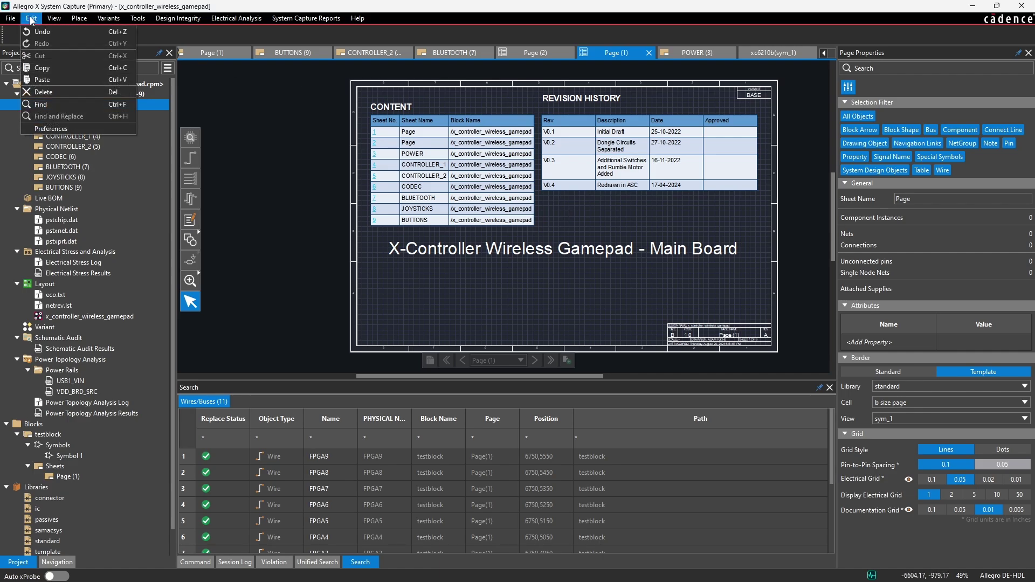
left_click(49, 127)
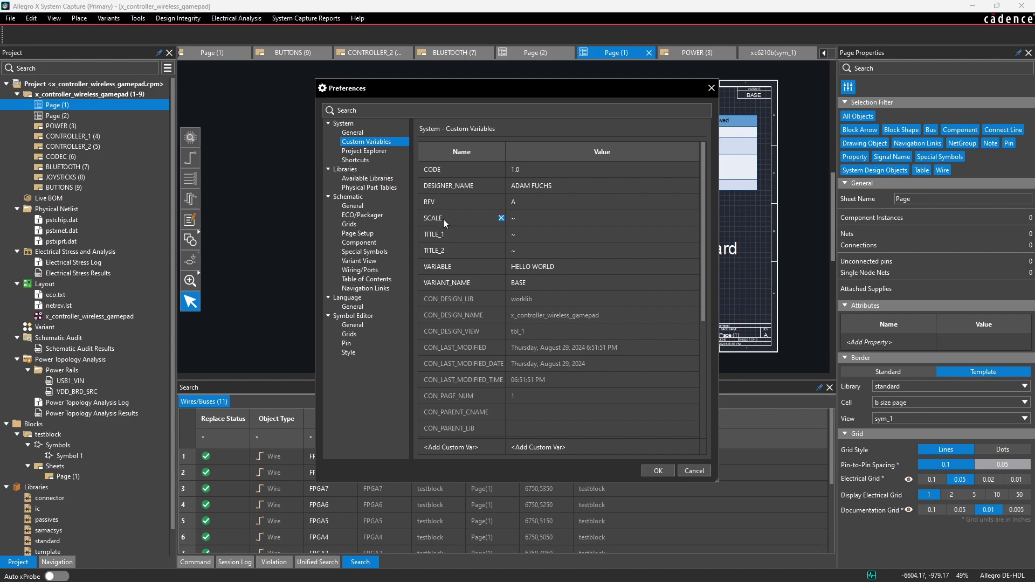
left_click(662, 468)
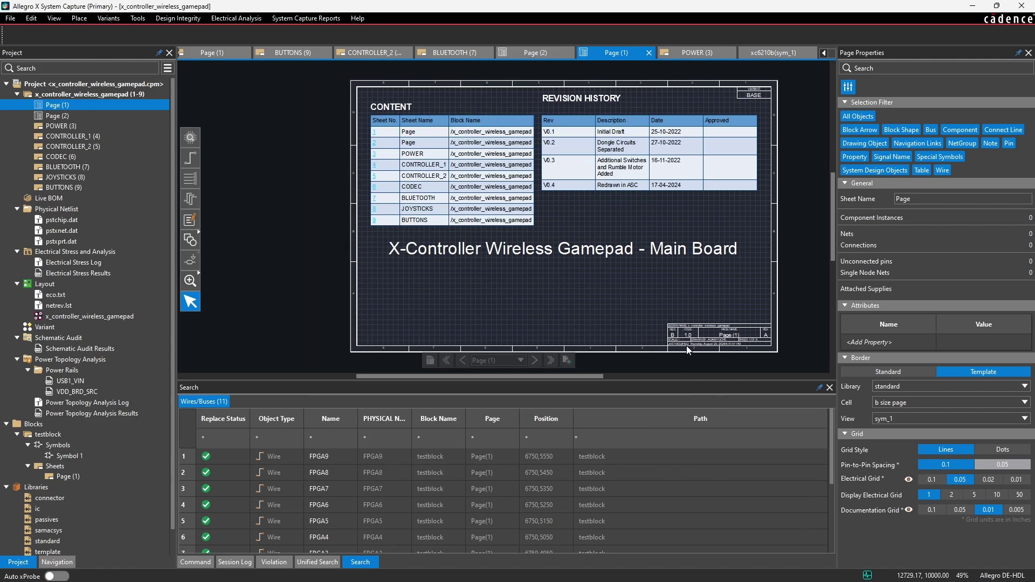
scroll(695, 339, "up", 6)
scroll(706, 331, "up", 1)
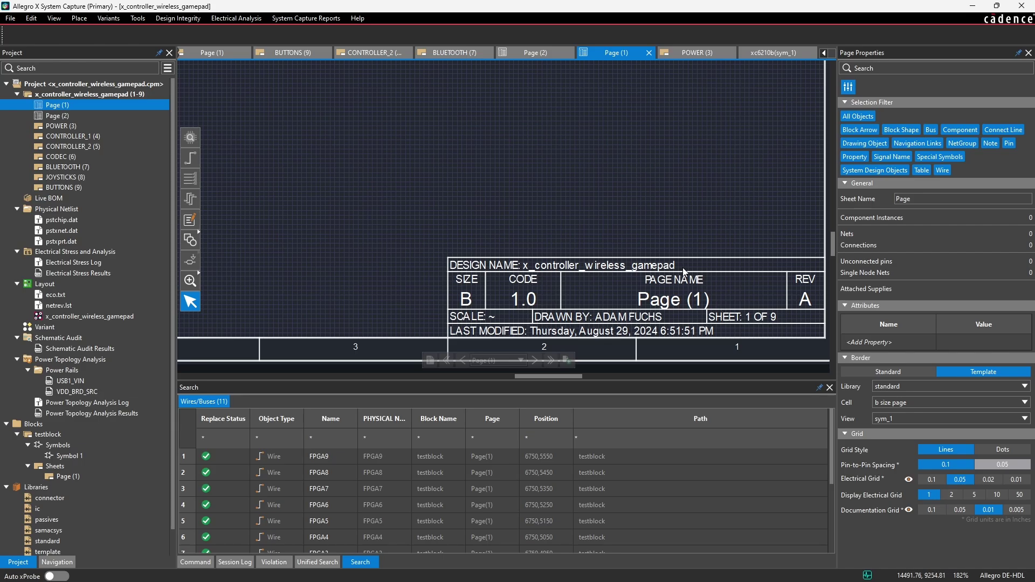
scroll(646, 176, "down", 5)
middle_click_drag(528, 65, 576, 233)
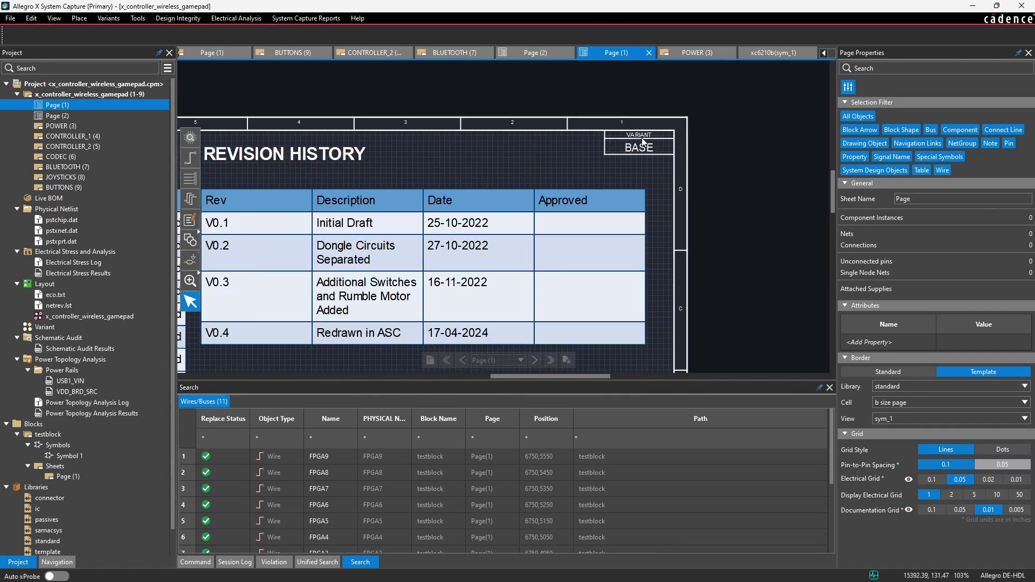
scroll(642, 134, "up", 4)
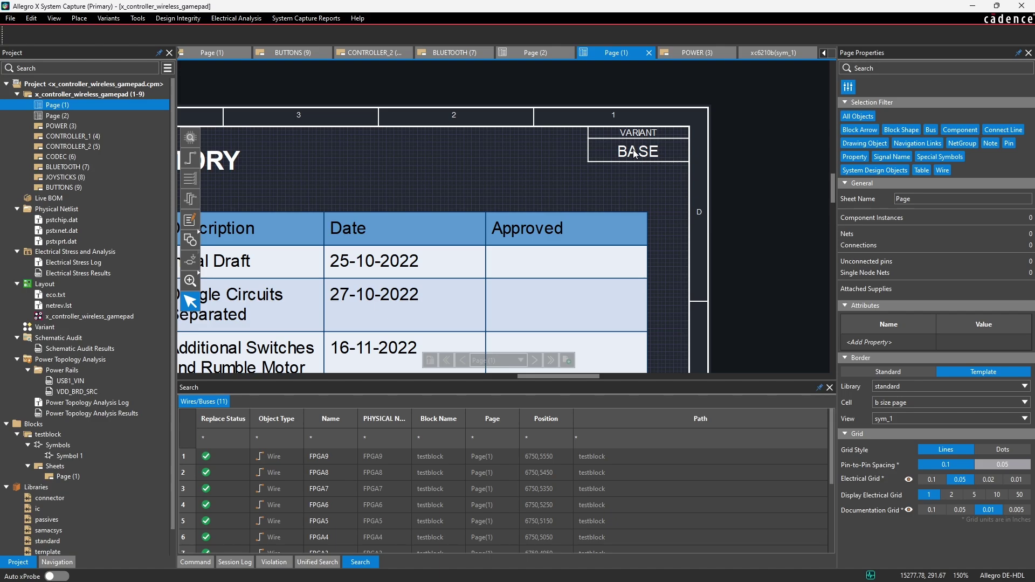
Create the variant EUROPEAN_MANUFACTURING with its VARIANT_NAME variable set to EURO, and close the variant view to return to the base design.
left_click(108, 18)
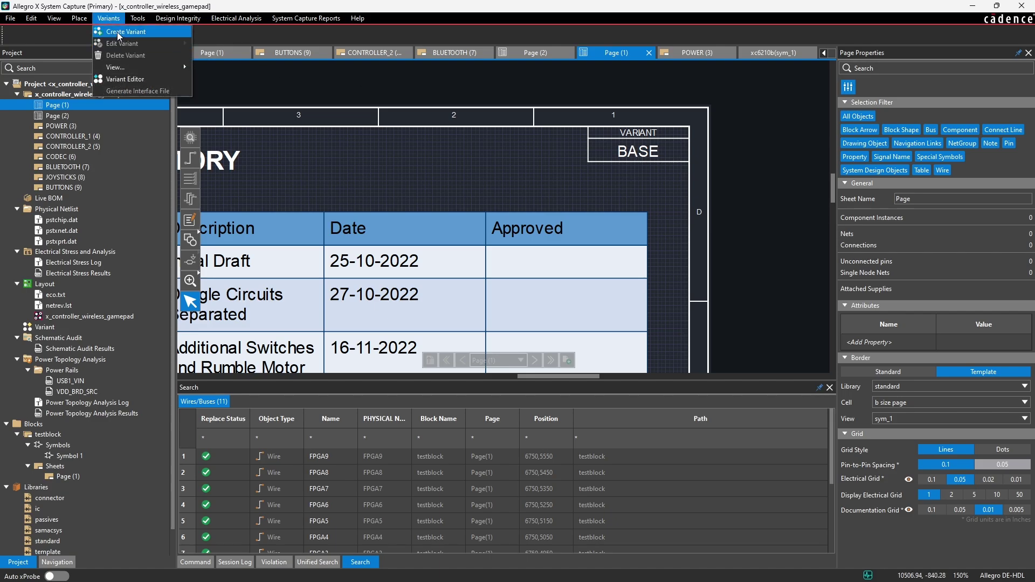
left_click(120, 34)
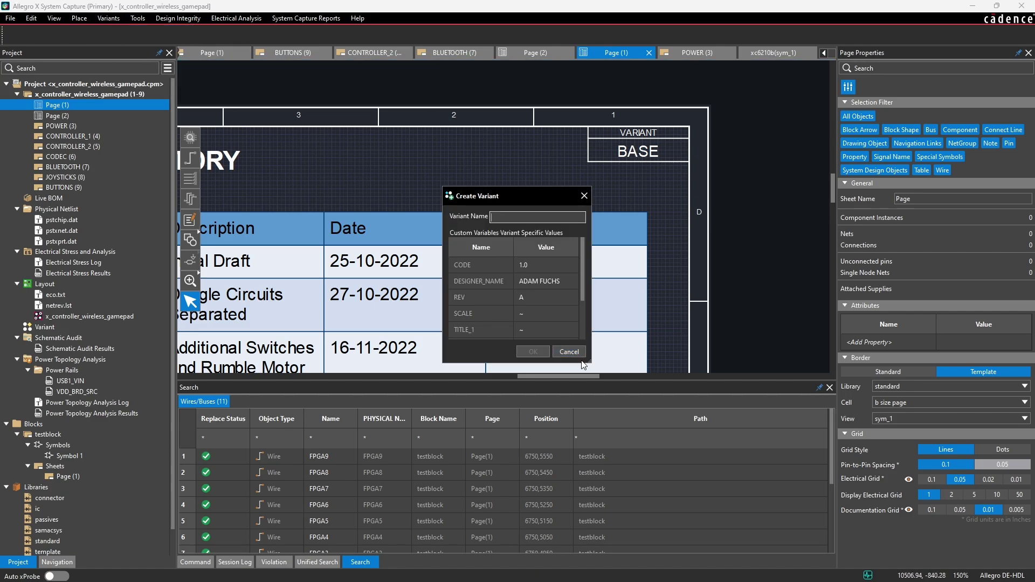
left_click_drag(582, 364, 621, 422)
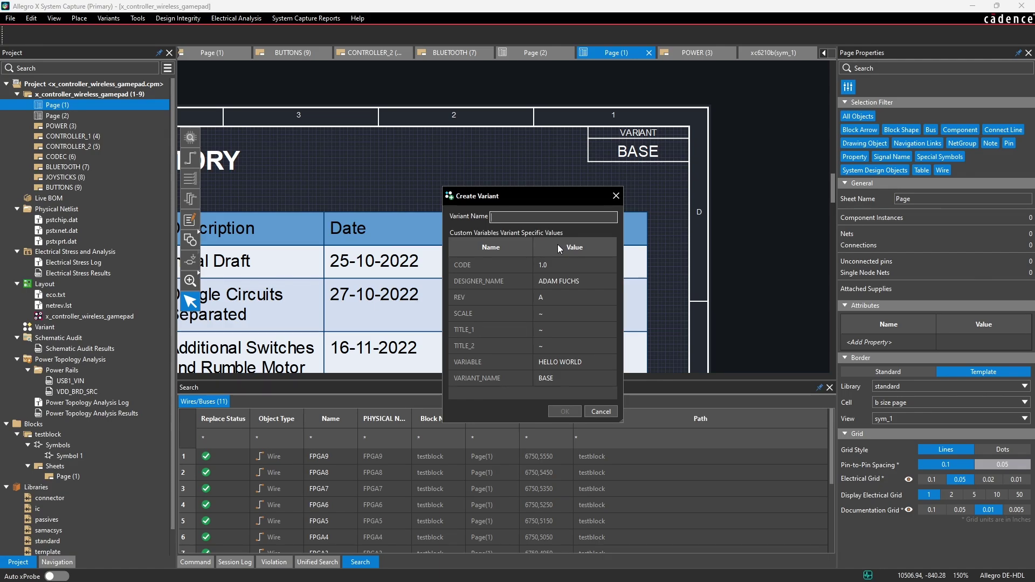
left_click_drag(510, 197, 430, 143)
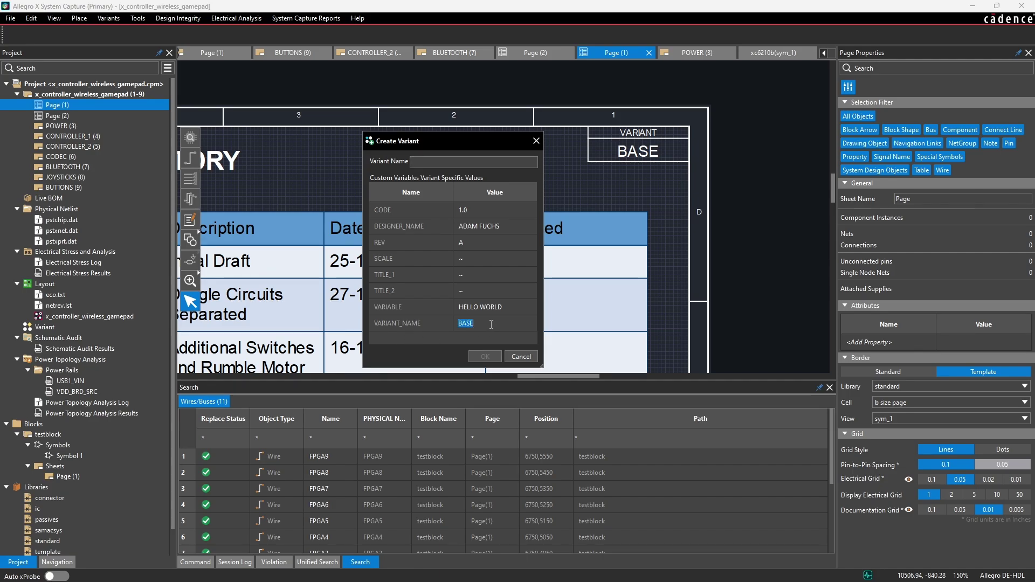
type("EURO")
left_click(453, 163)
type("EURO")
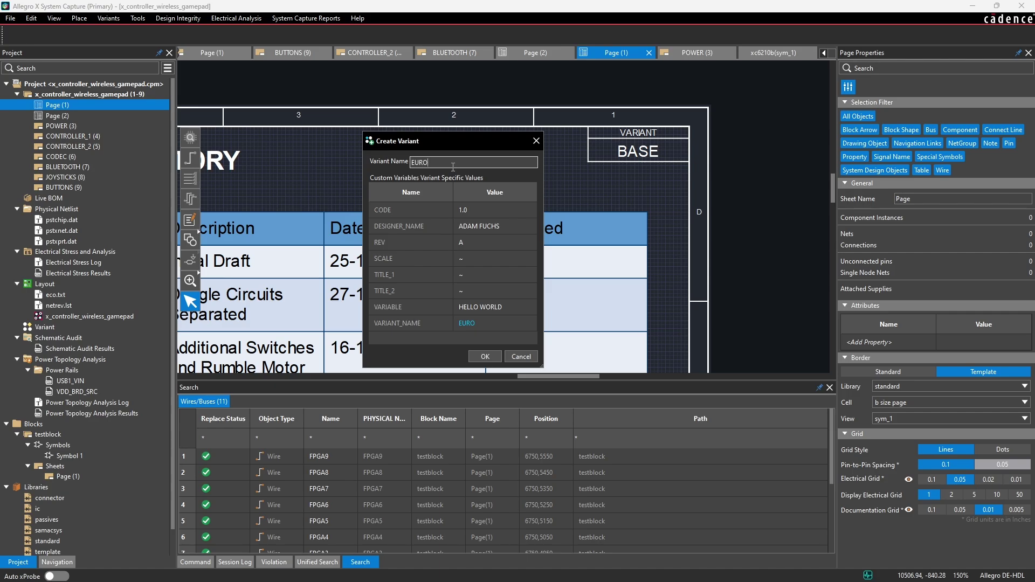
type("PEAN_MANUFACTURING")
left_click(476, 357)
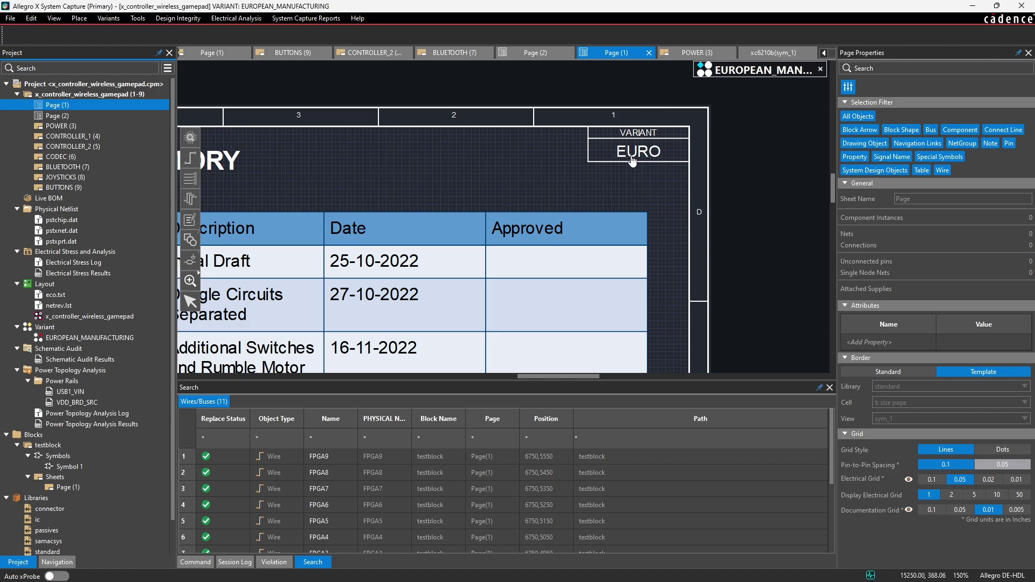
left_click(820, 69)
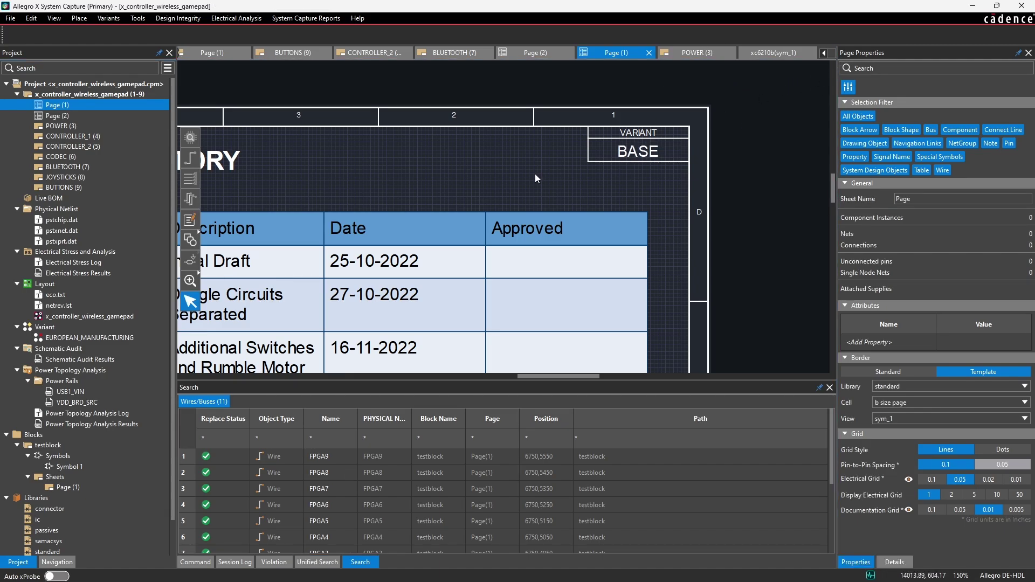
scroll(409, 176, "left", 5)
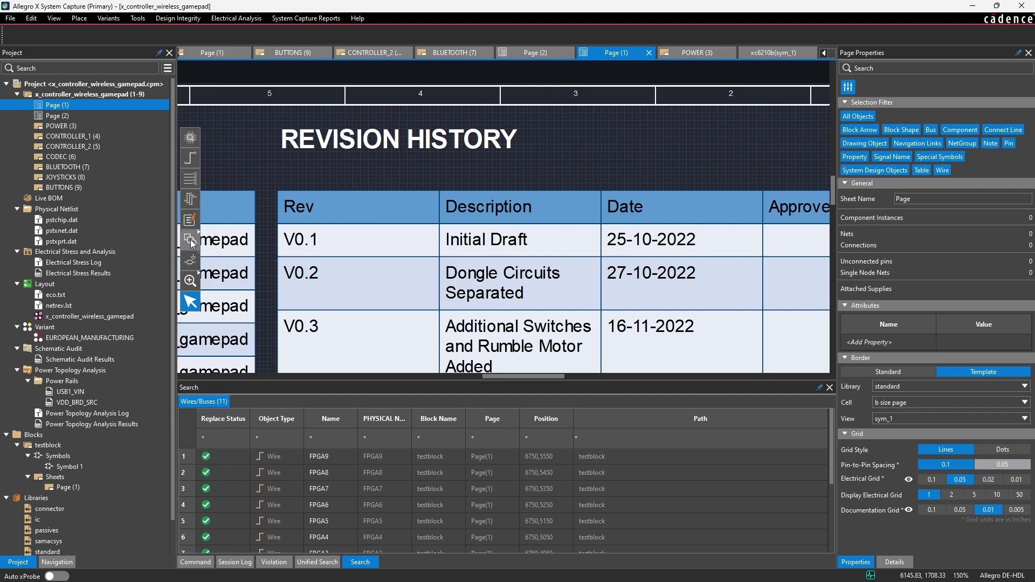
Duplicate the REVISION HISTORY note directly below the original, aligning the copy's left edge with it at X 7160, Y 620.
left_click(325, 135)
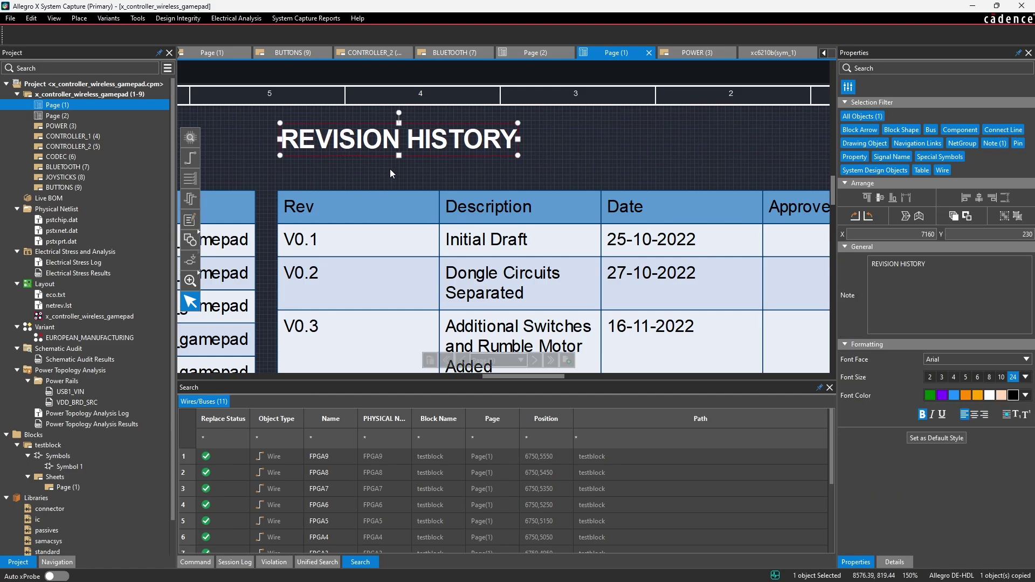
key("ctrl+c")
key("ctrl+v")
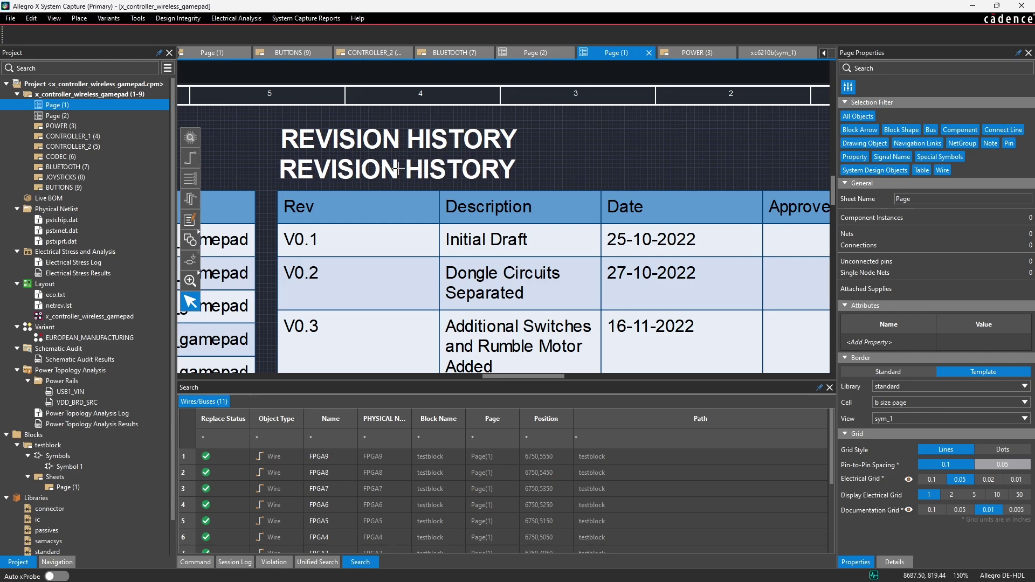
left_click(396, 170)
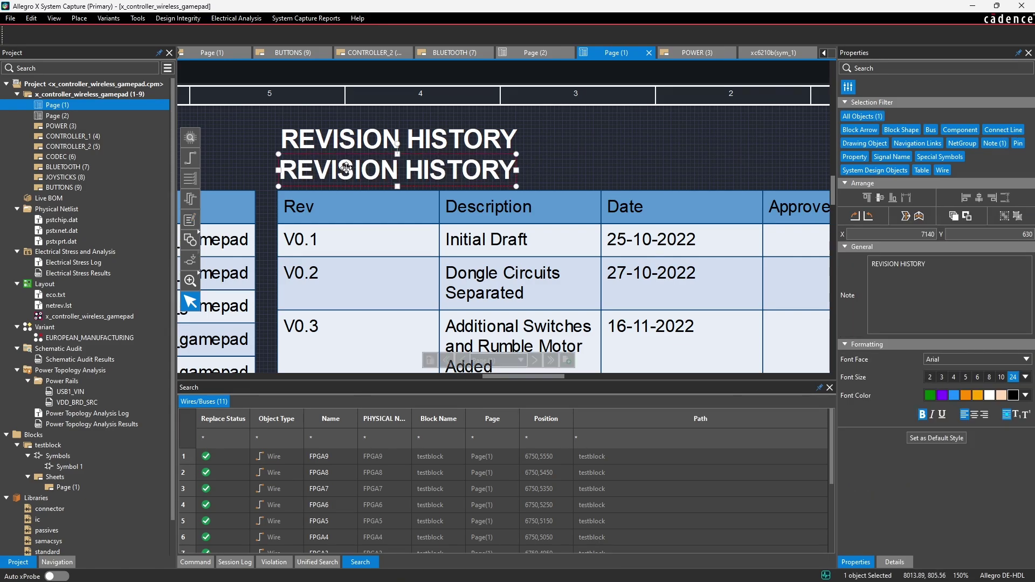
left_click(250, 154)
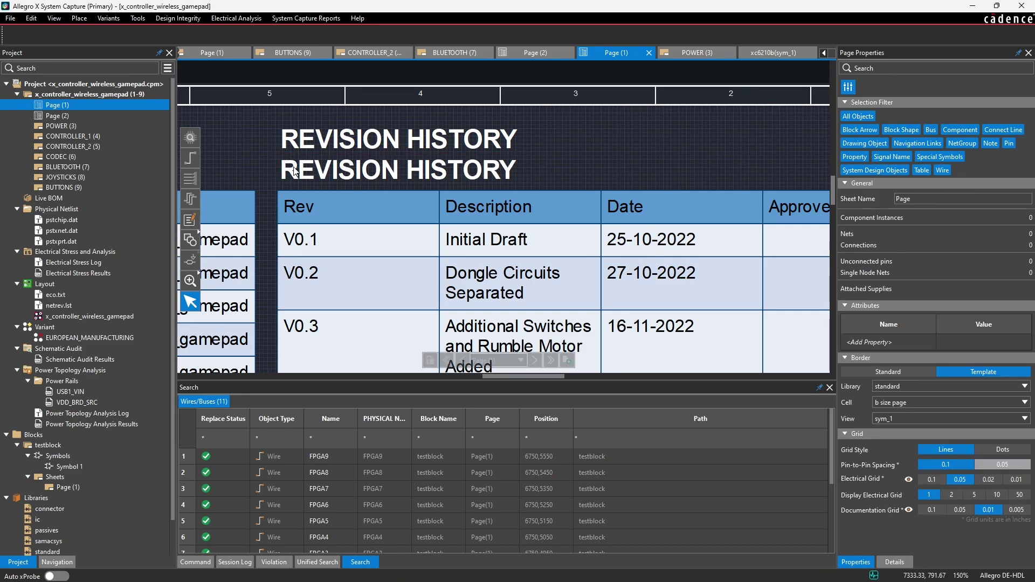
scroll(264, 152, "up", 4)
left_click(319, 190)
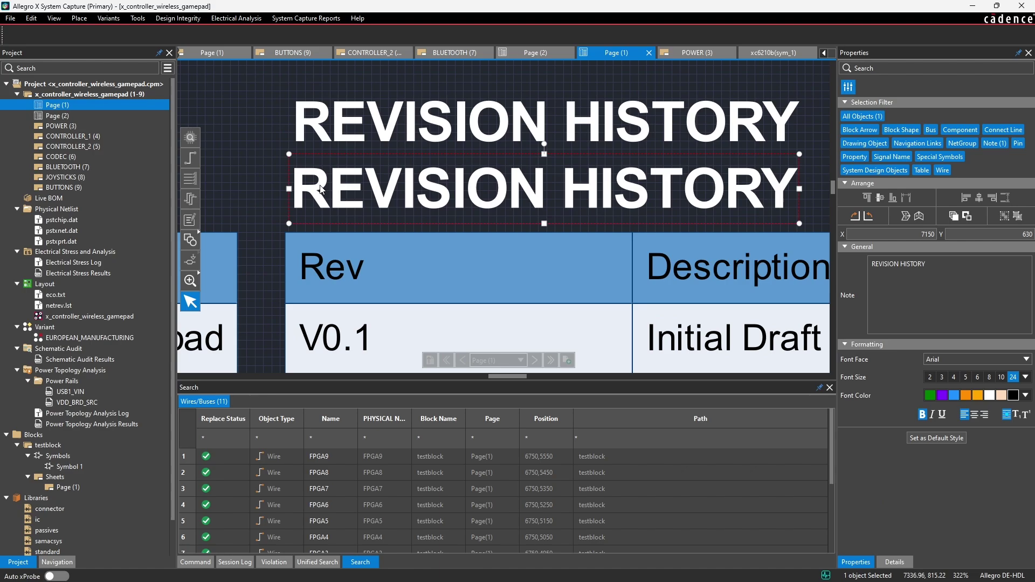
left_click_drag(320, 190, 318, 187)
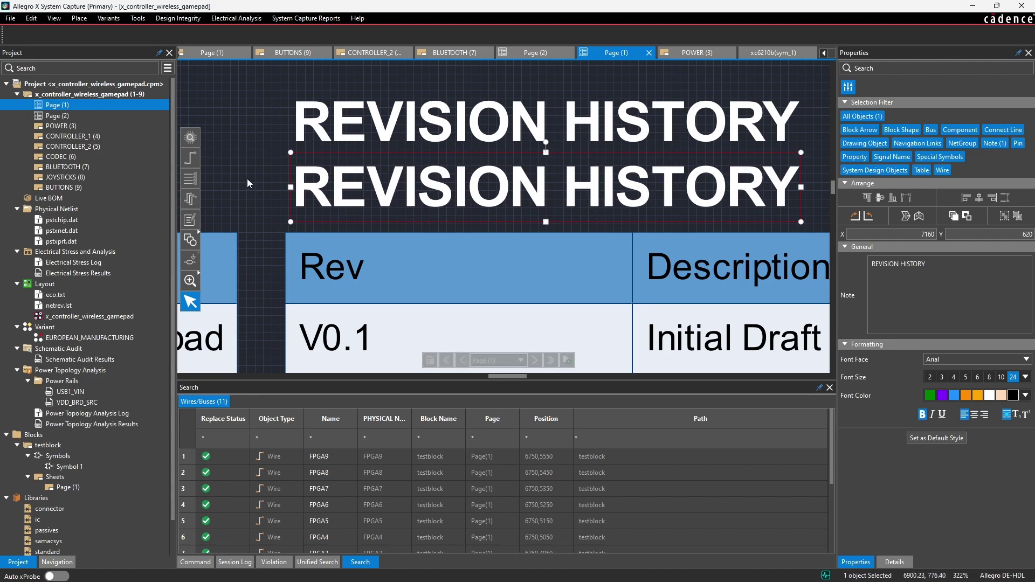
left_click(245, 178)
Change the text of the duplicated note above the revision table to ACTIVE REVISION: $ACTIVE_REVISION.
scroll(249, 176, "down", 4)
left_click(317, 176)
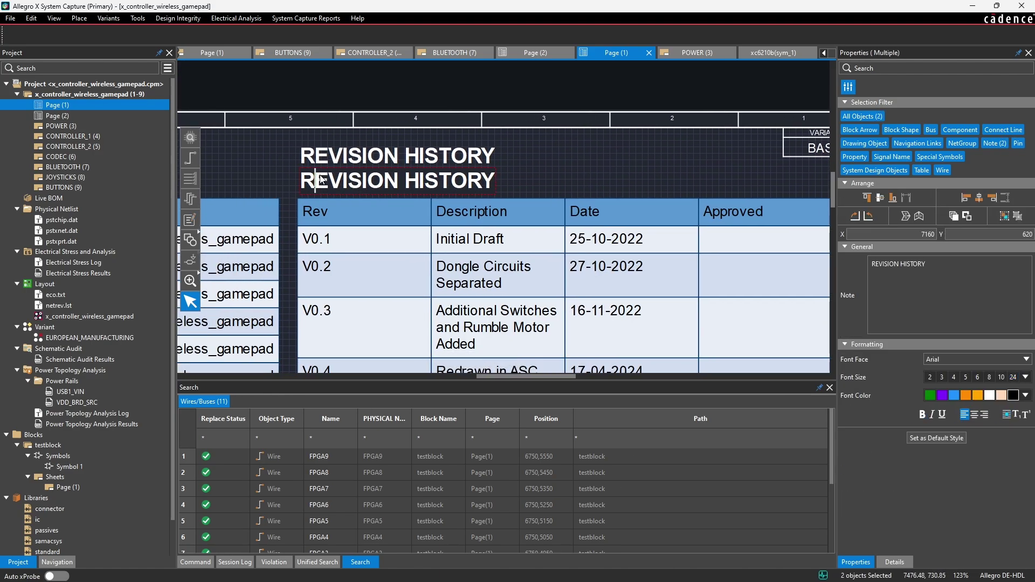
triple_click(318, 179)
type("ACTIVE")
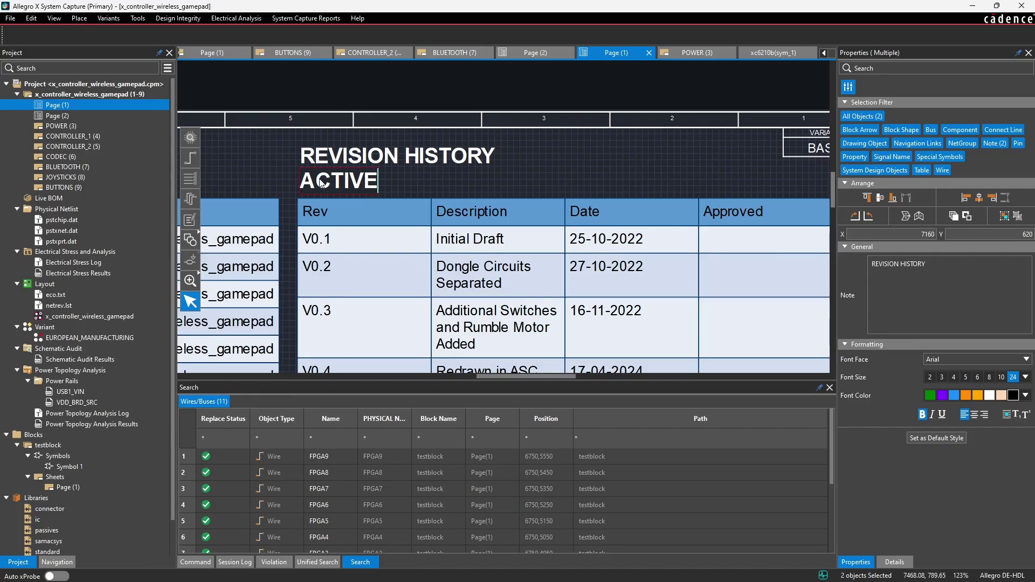
type(" REVISION:")
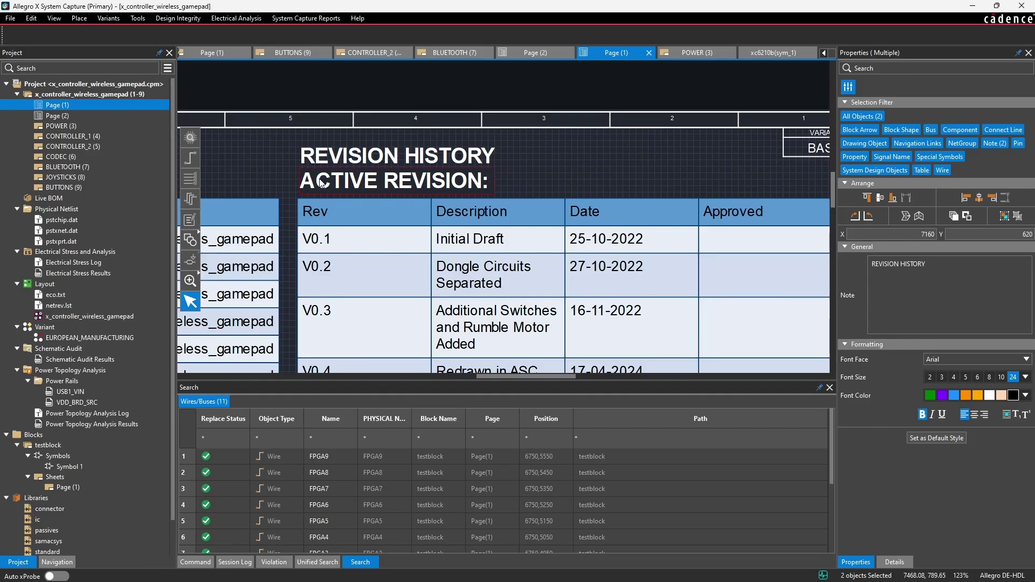
type(" $")
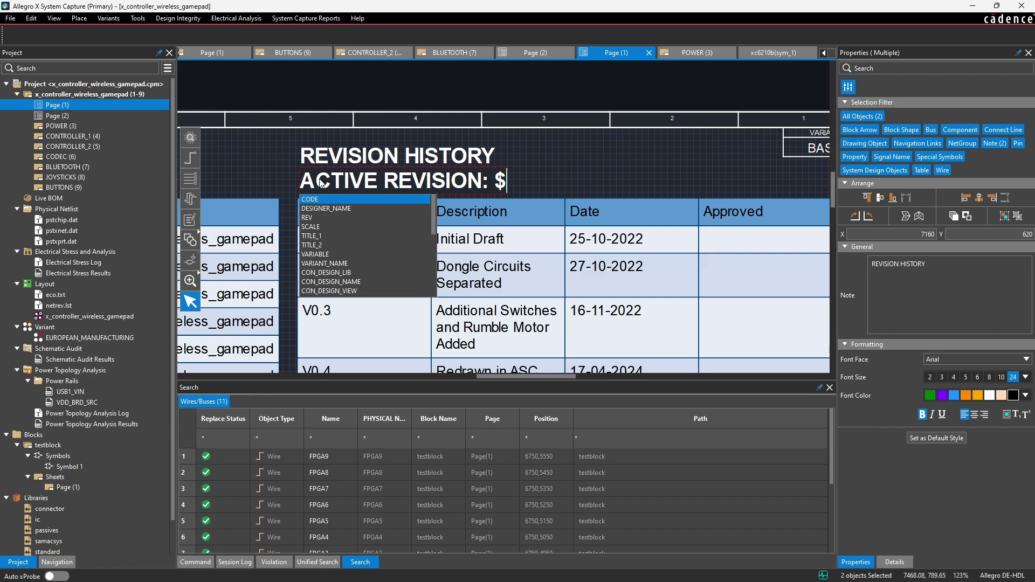
type("ACTIVE_REV")
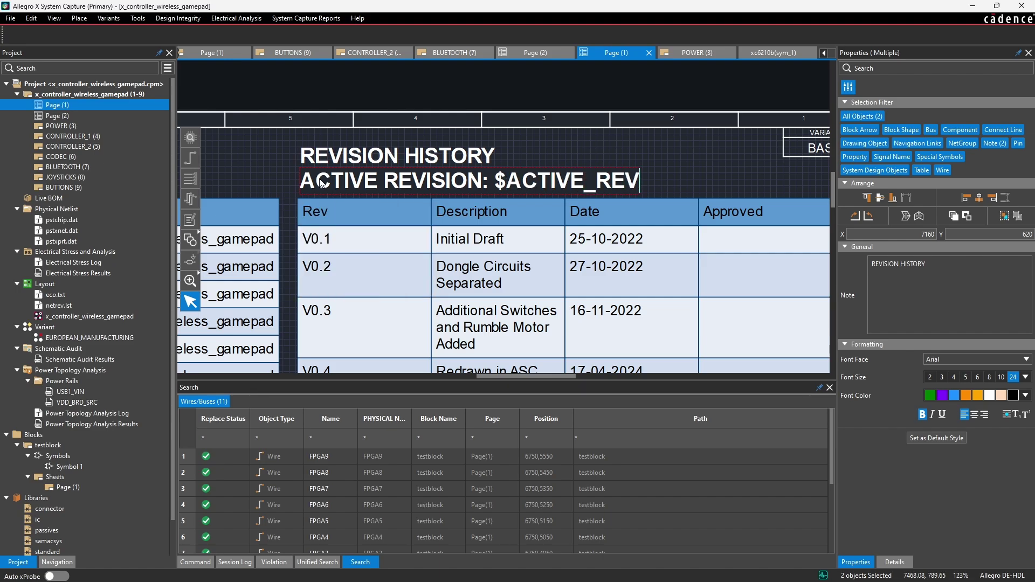
type("ISION")
left_click(579, 153)
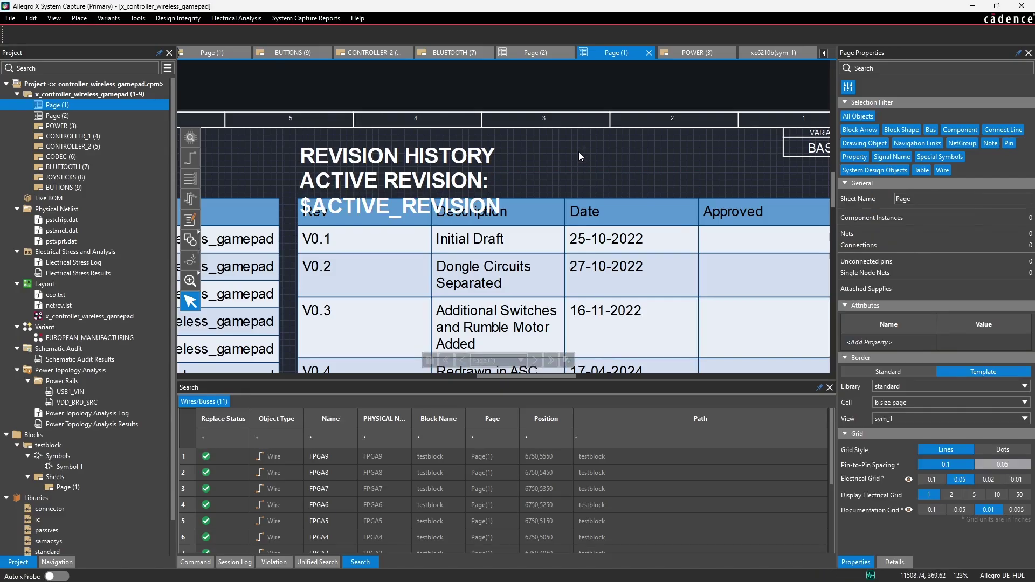
Widen the ACTIVE REVISION note so its text fits on one line, and save the design.
left_click(425, 208)
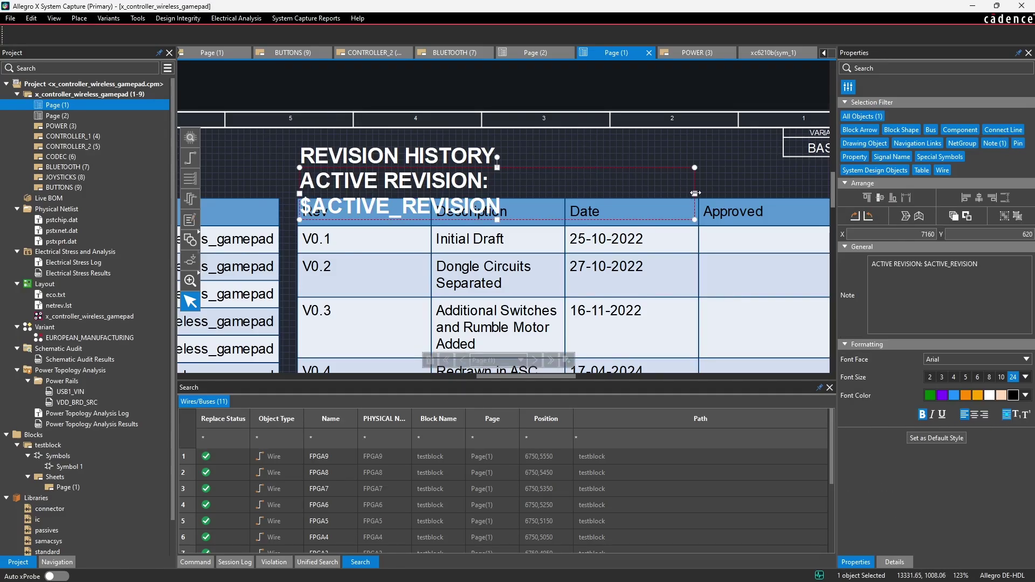
left_click_drag(695, 193, 780, 186)
left_click(716, 149)
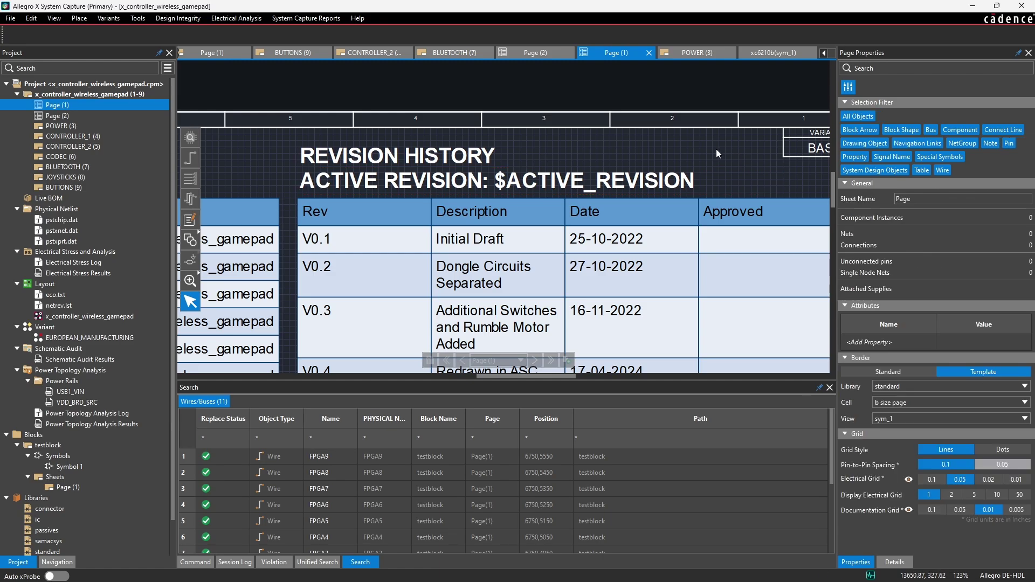
key("ctrl+s")
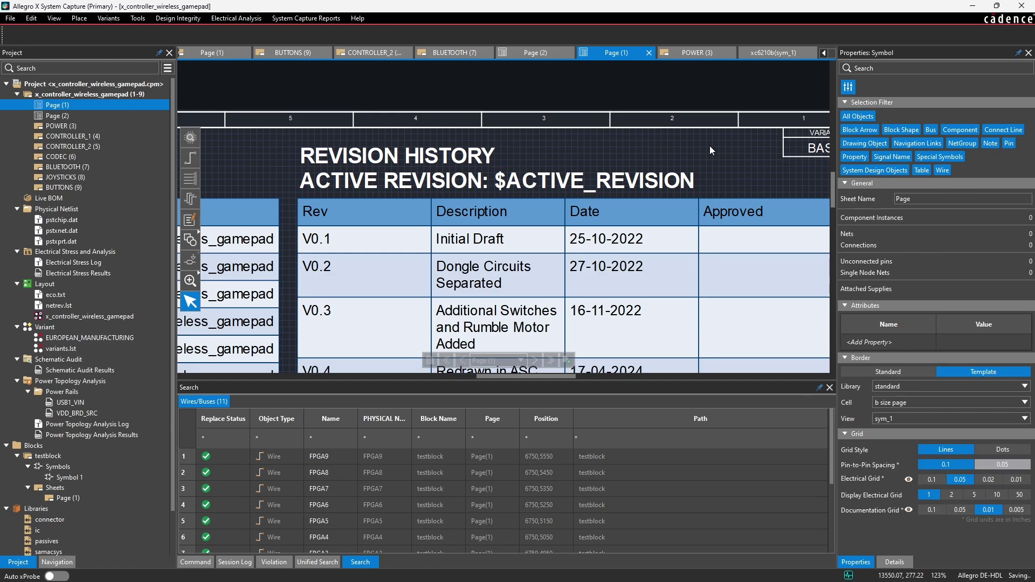
Delete the custom variable VARIABLE from the custom variables in the preferences.
scroll(528, 189, "down", 1)
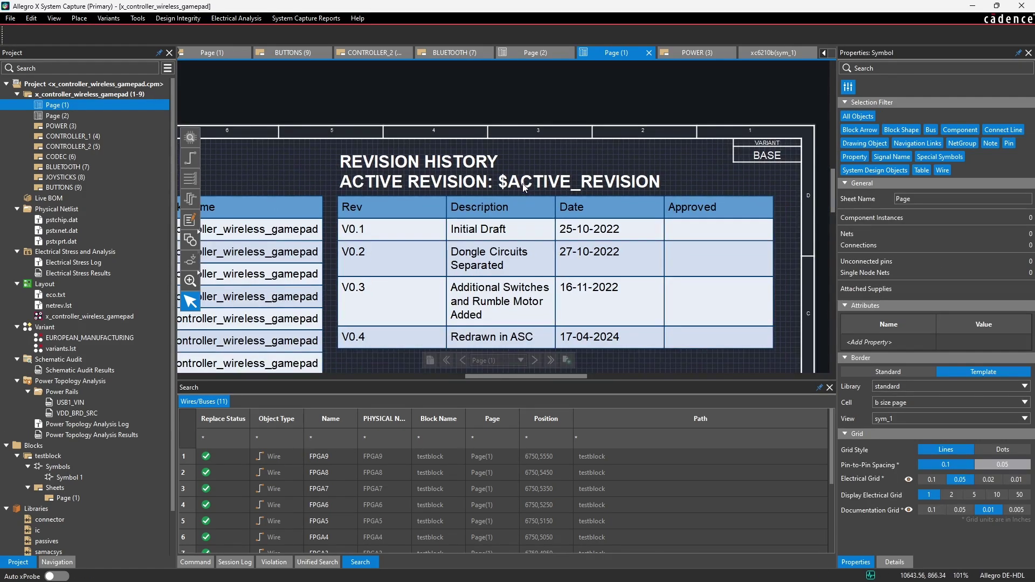
left_click(31, 18)
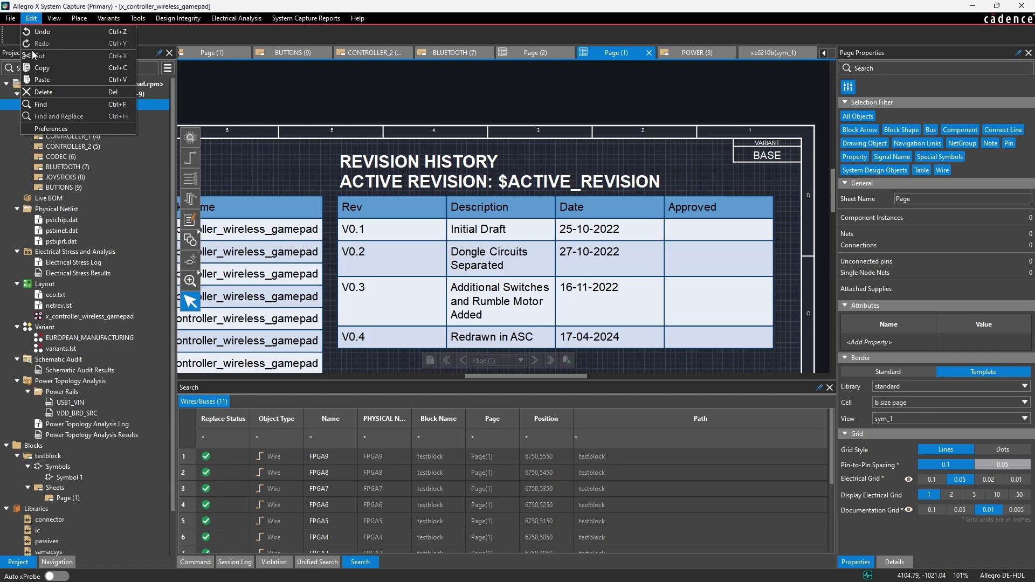
left_click(58, 132)
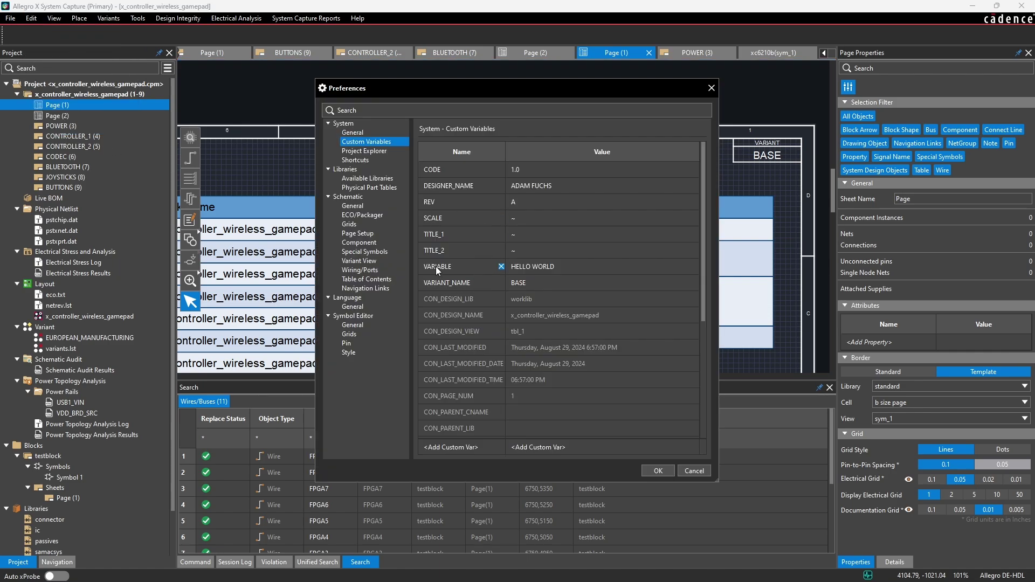
left_click(501, 268)
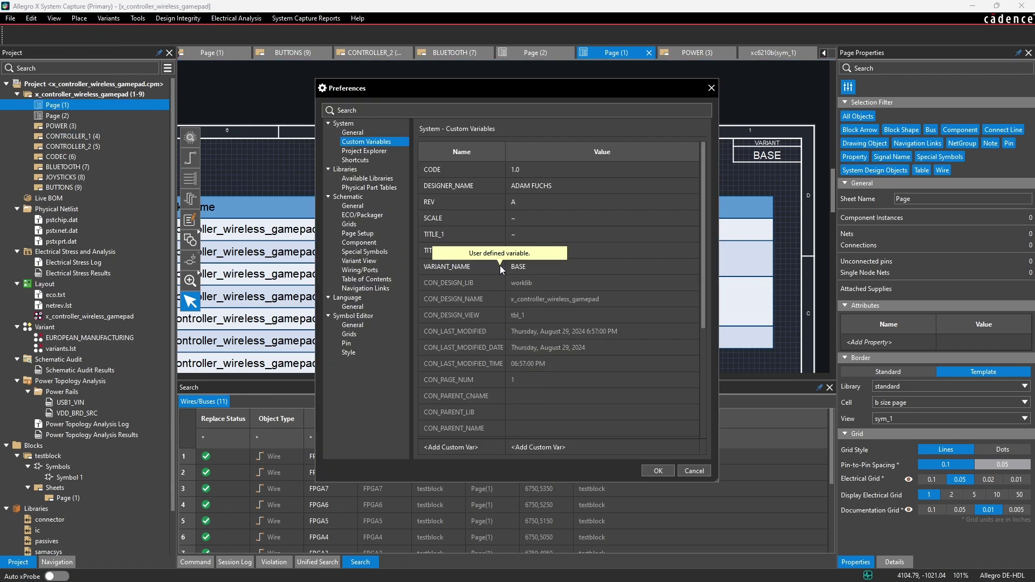
Add the custom variable ACTIVE_REVISION with the value A-V0.4 and apply the preferences.
left_click(453, 447)
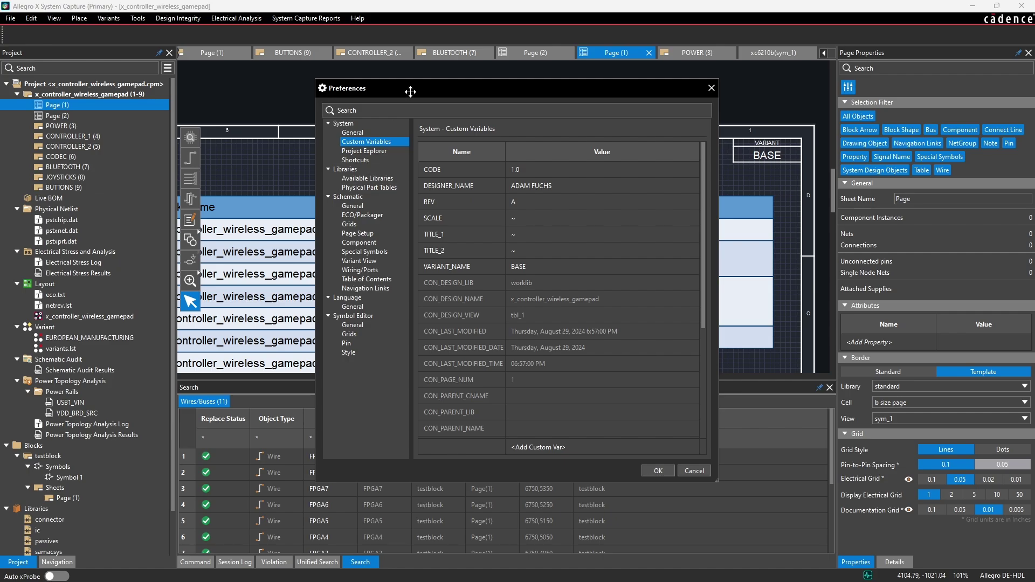
left_click_drag(411, 89, 413, 117)
type("AC")
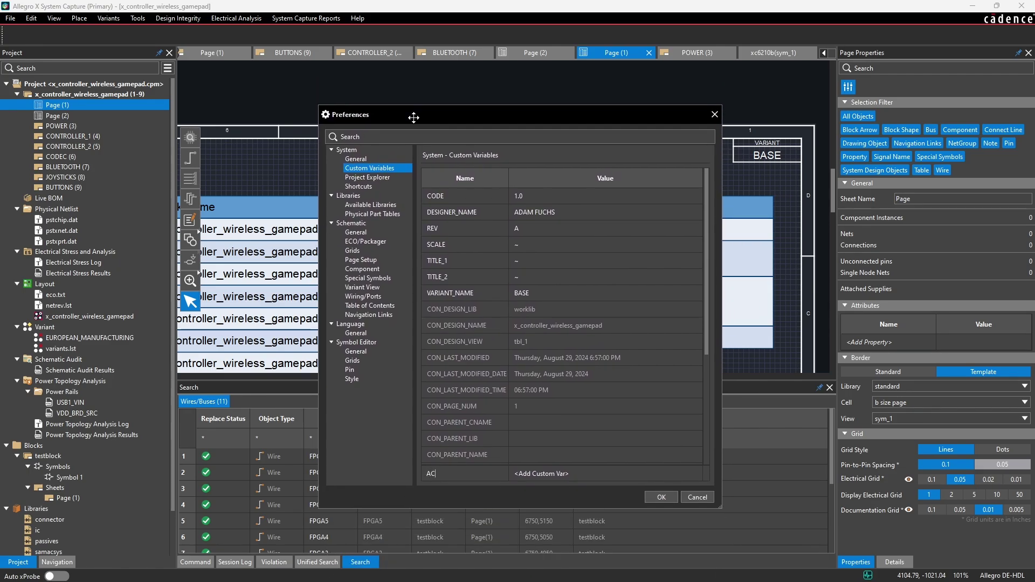
type("TIVE_REVISION")
key("Return")
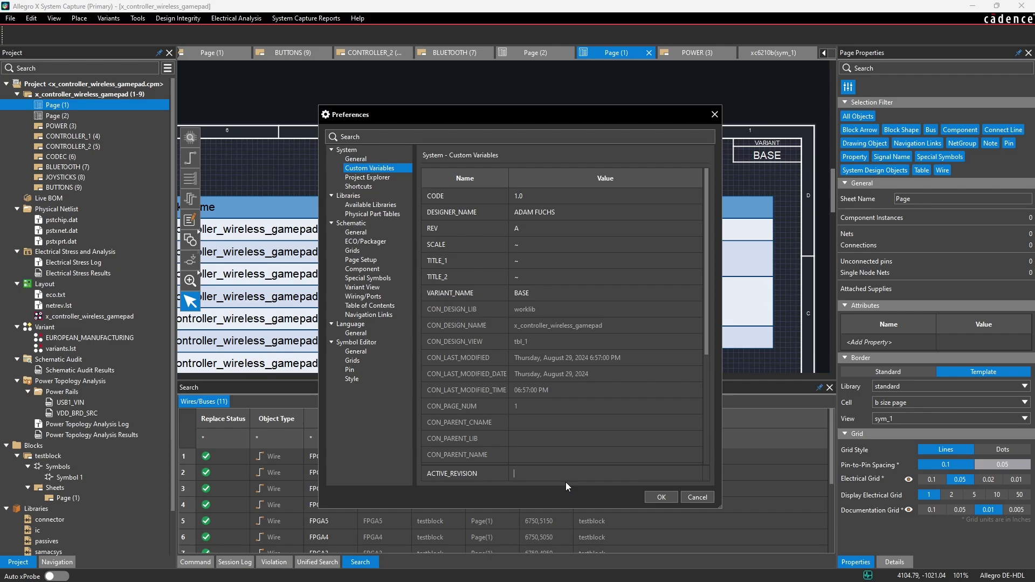
type("A")
left_click_drag(519, 114, 579, 114)
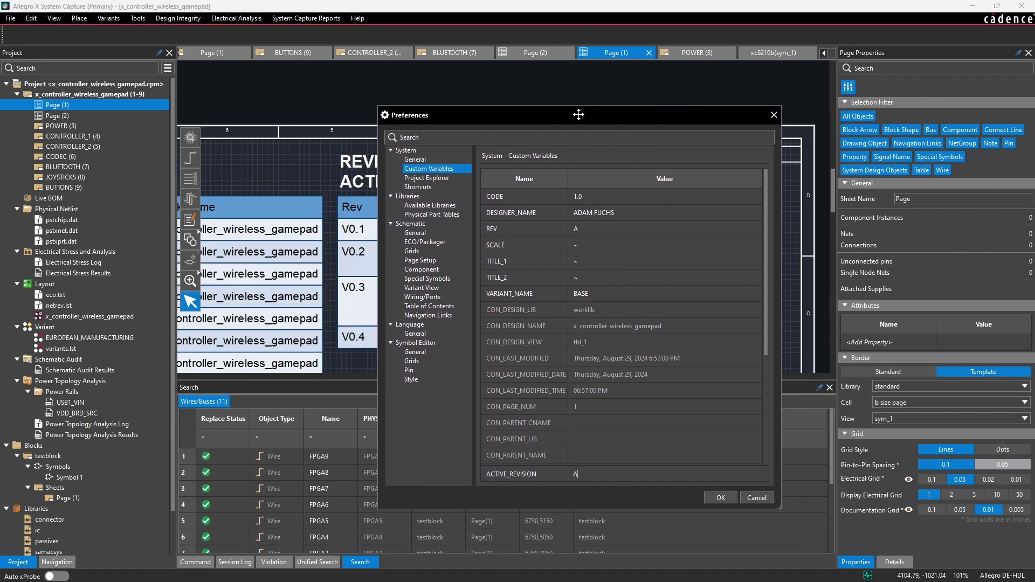
type("-=")
key("BackSpace")
left_click(715, 498)
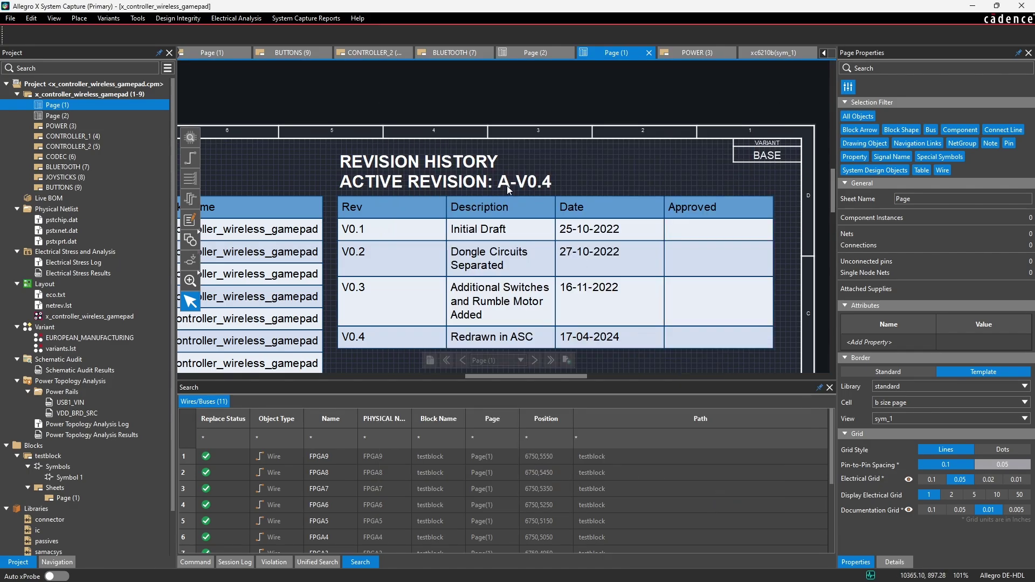
left_click(605, 174)
left_click(603, 160)
scroll(603, 160, "down", 4)
scroll(567, 165, "down", 1)
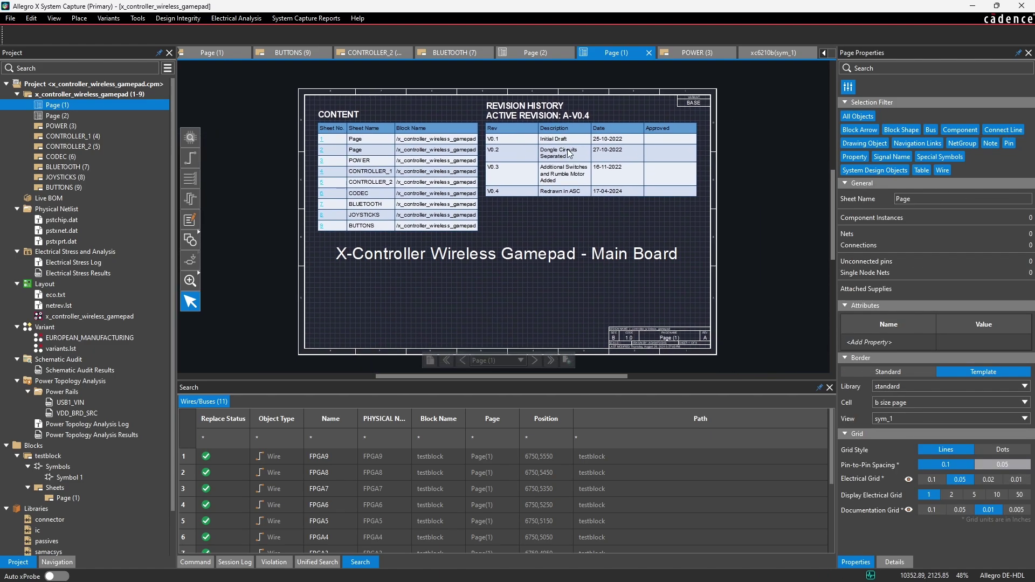